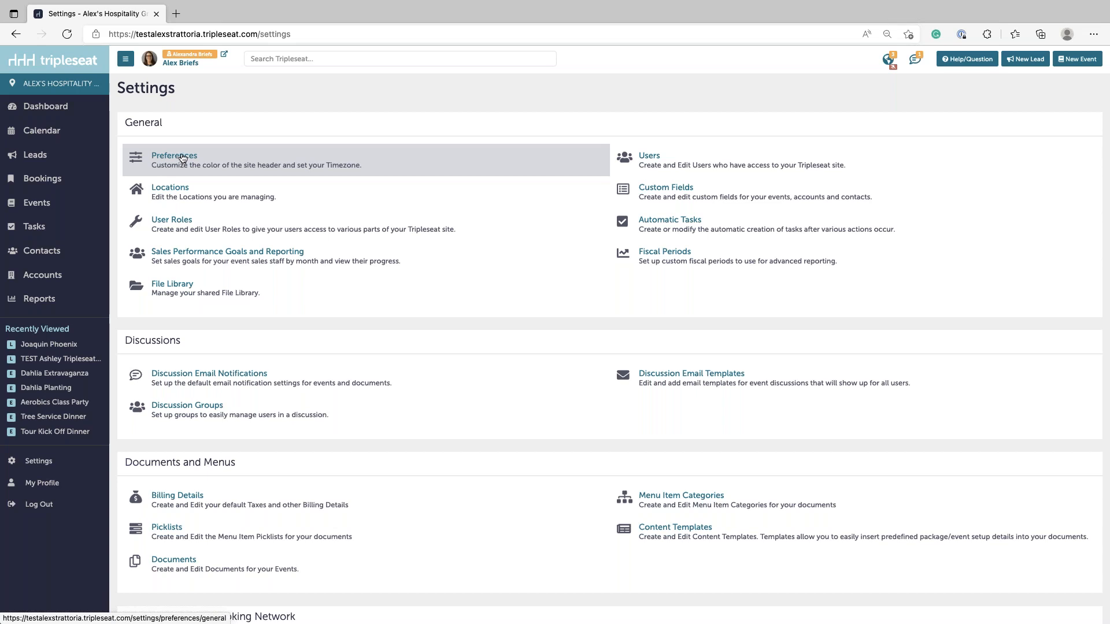
- Open Site Preferences from the General section of Settings
left_click(182, 159)
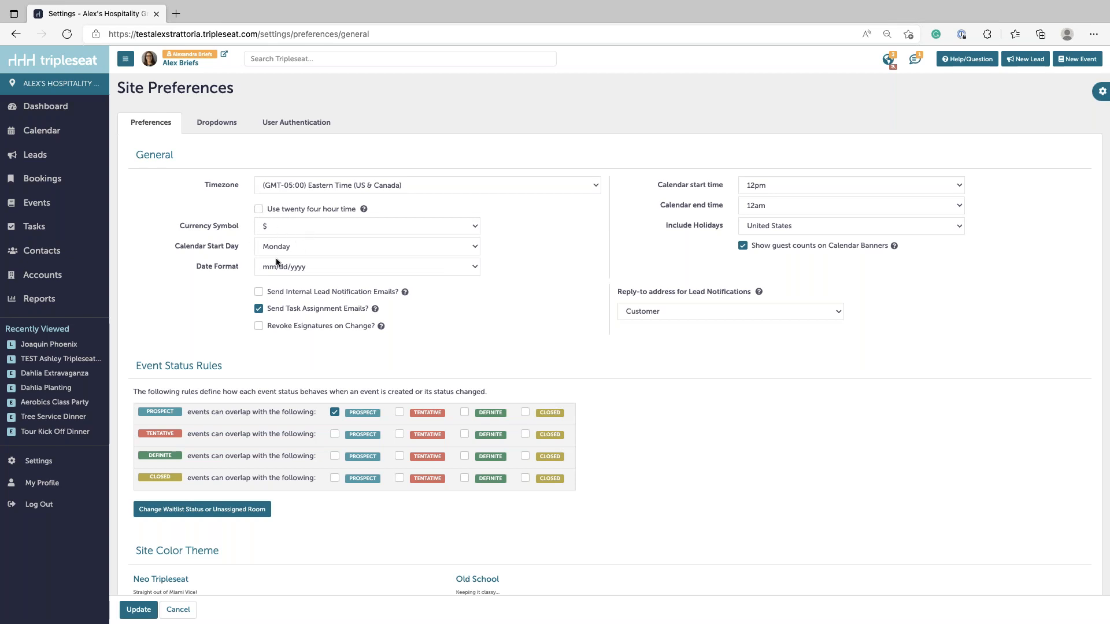
- Set the calendar start day to Sunday and the calendar hours to 12pm through 10pm
left_click(179, 247)
left_click(299, 245)
left_click(286, 234)
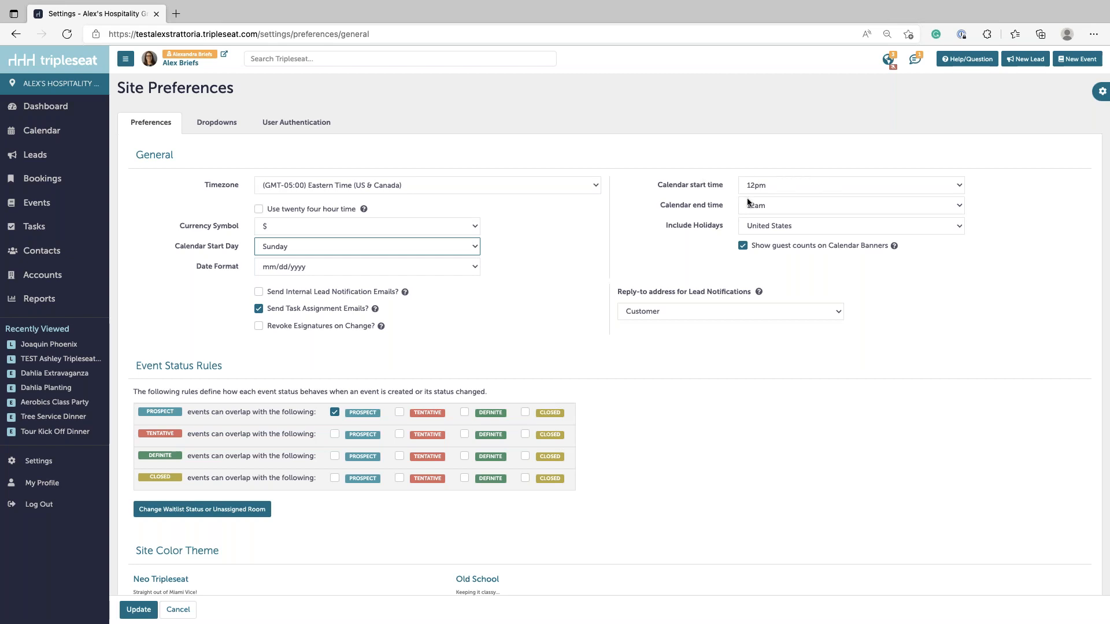
left_click(754, 185)
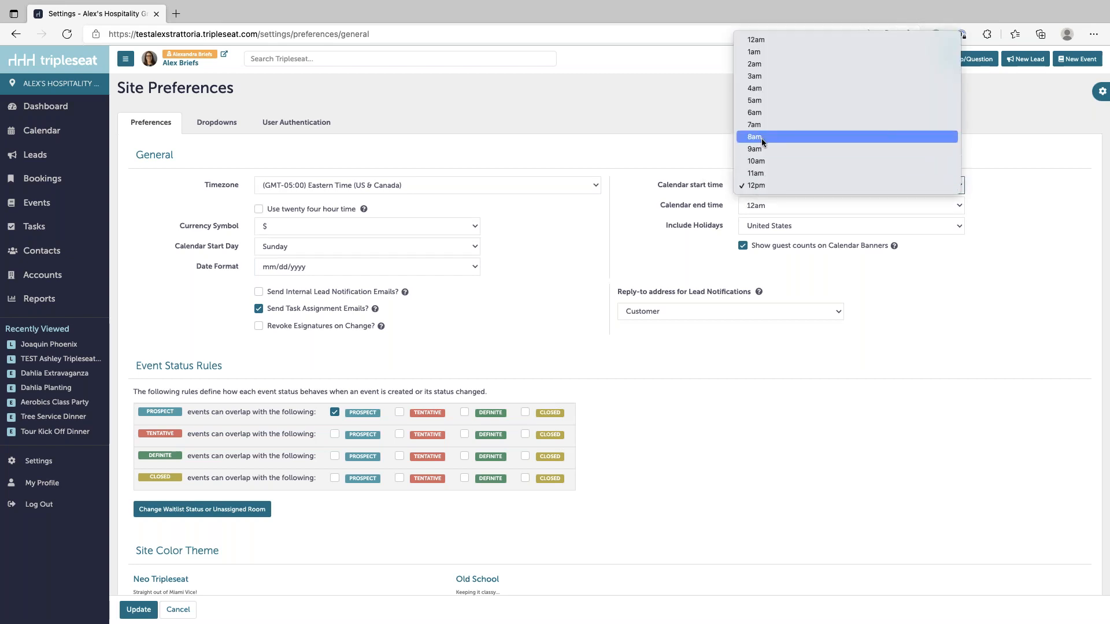
left_click(763, 185)
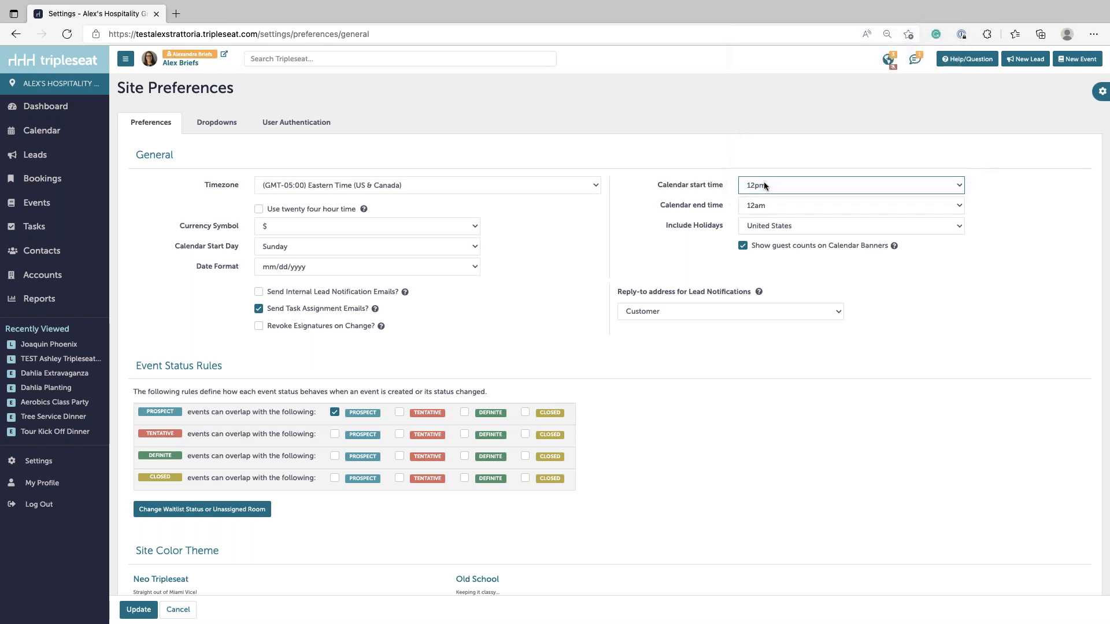
left_click(764, 205)
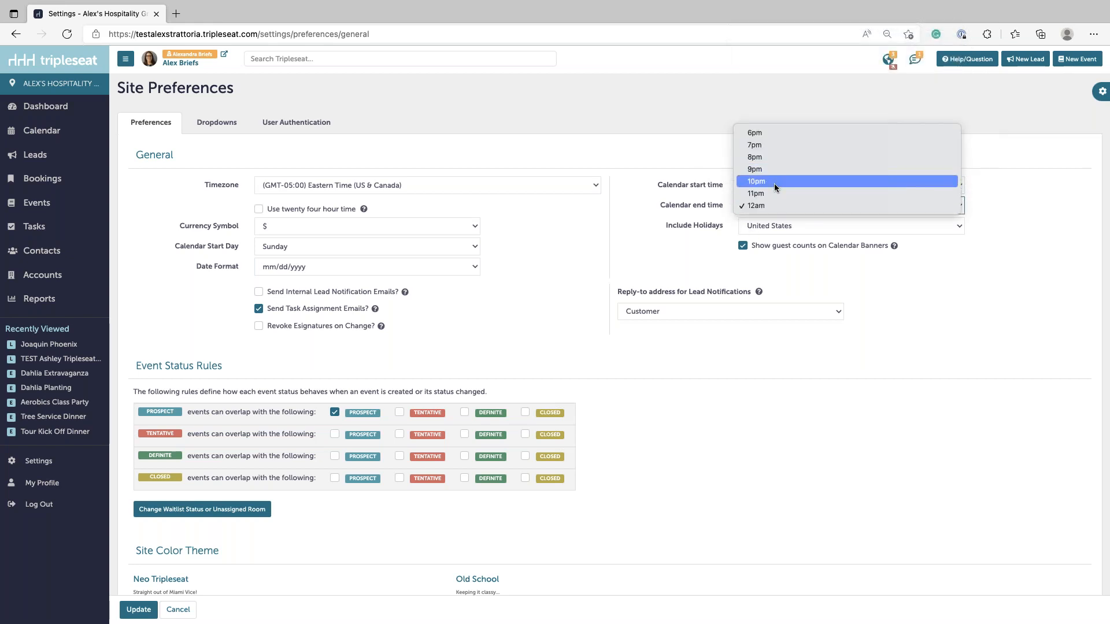
left_click(773, 182)
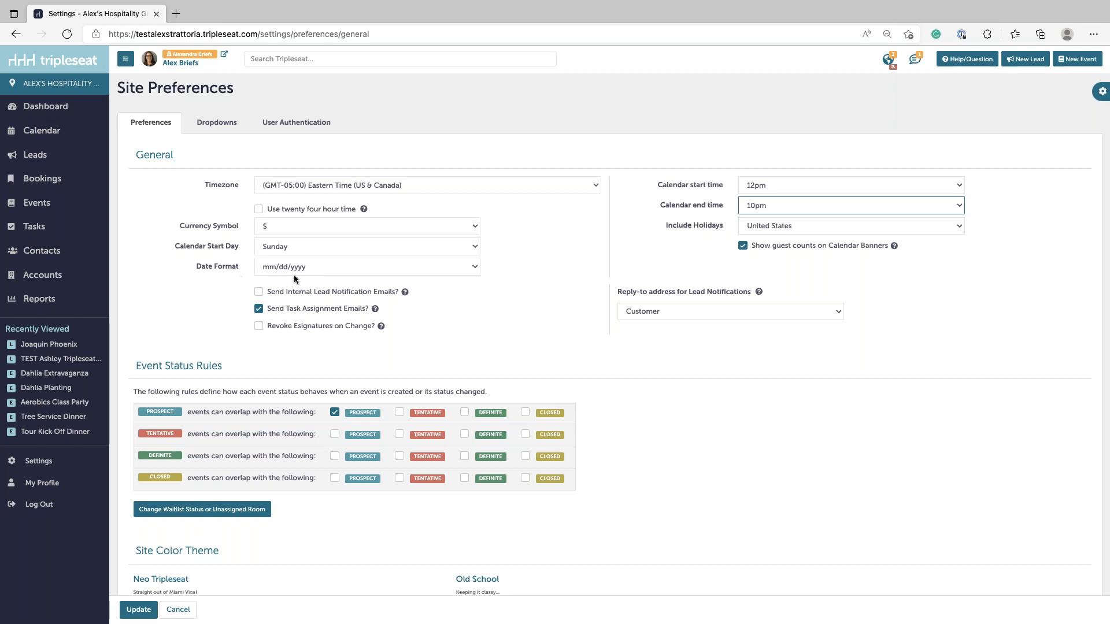
- Leave internal lead notification emails off and turn on Revoke Esignatures on Change
left_click(259, 293)
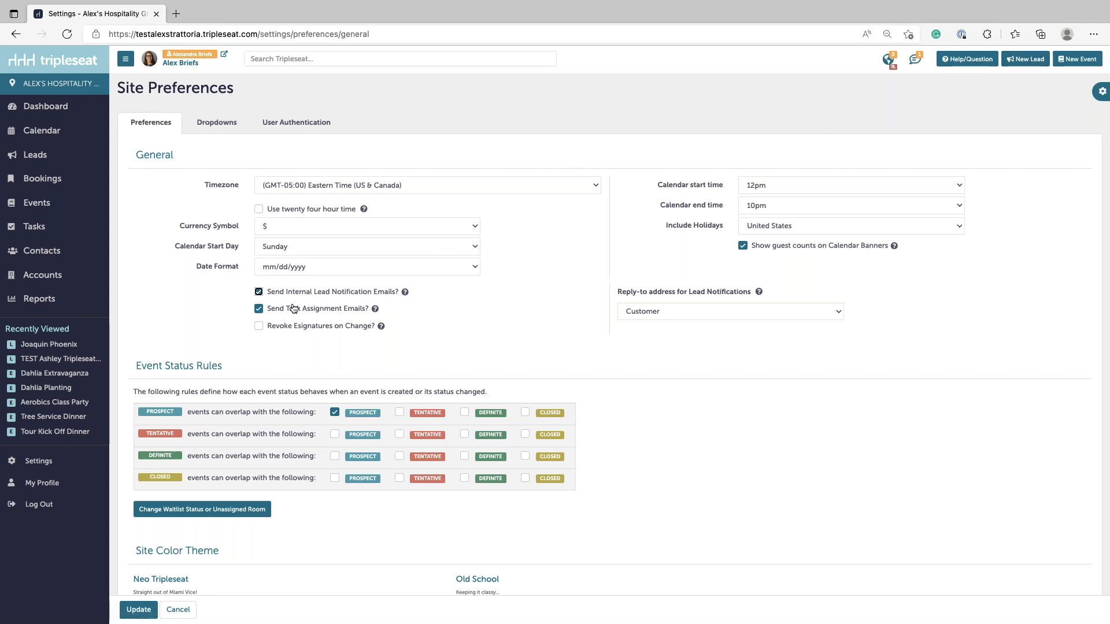
left_click(259, 293)
left_click(257, 326)
- Turn Revoke Esignatures on Change back off
scroll(792, 414, "down", 3)
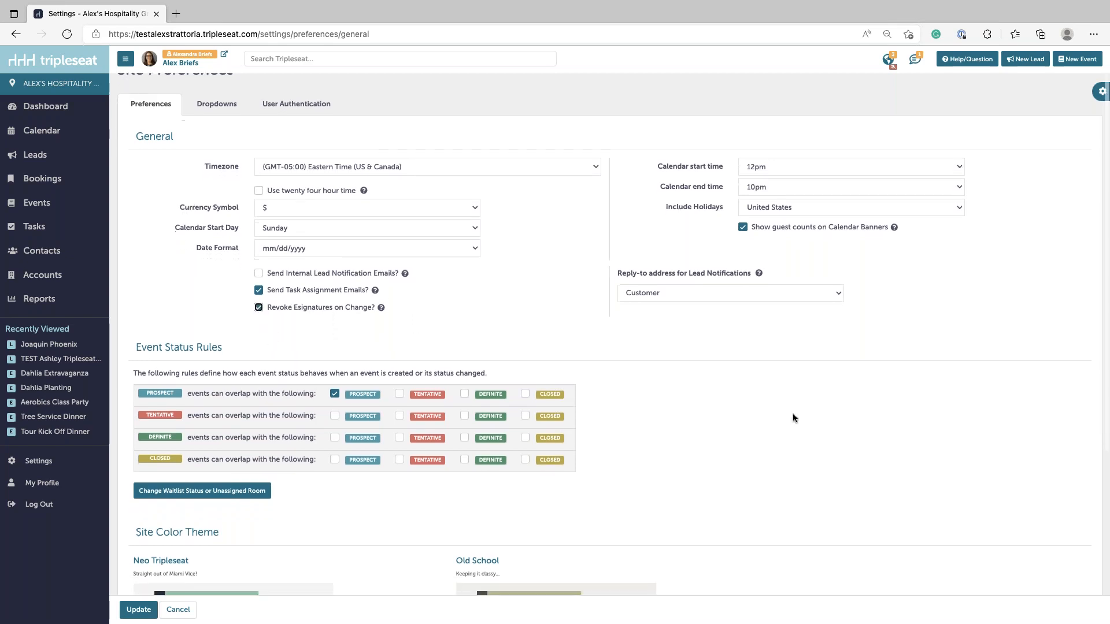
scroll(793, 416, "down", 2)
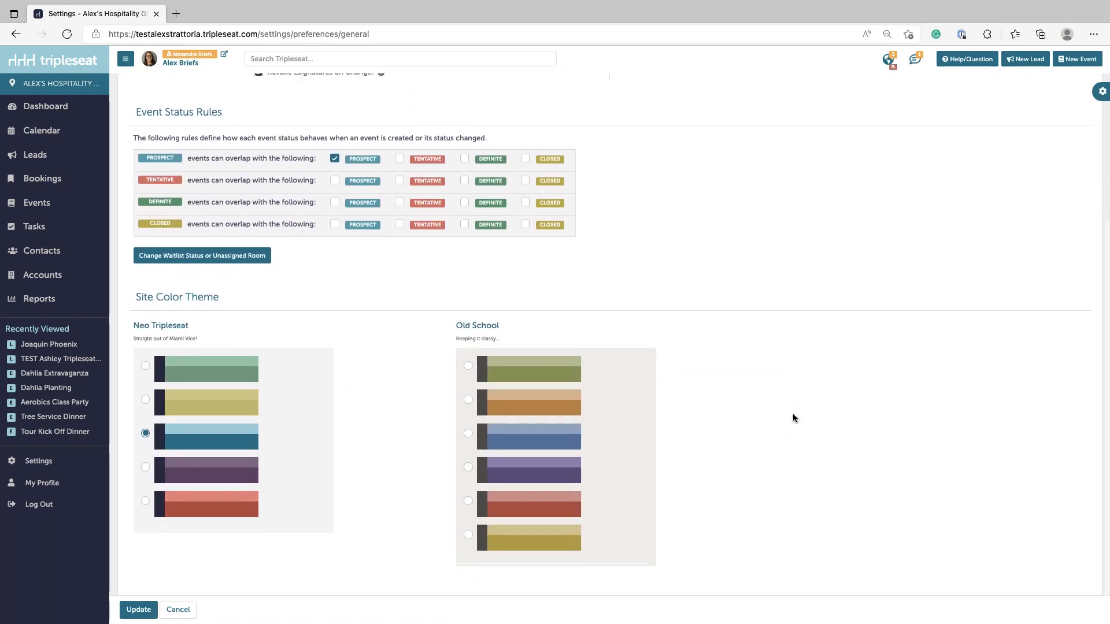
scroll(793, 416, "up", 1)
left_click(258, 83)
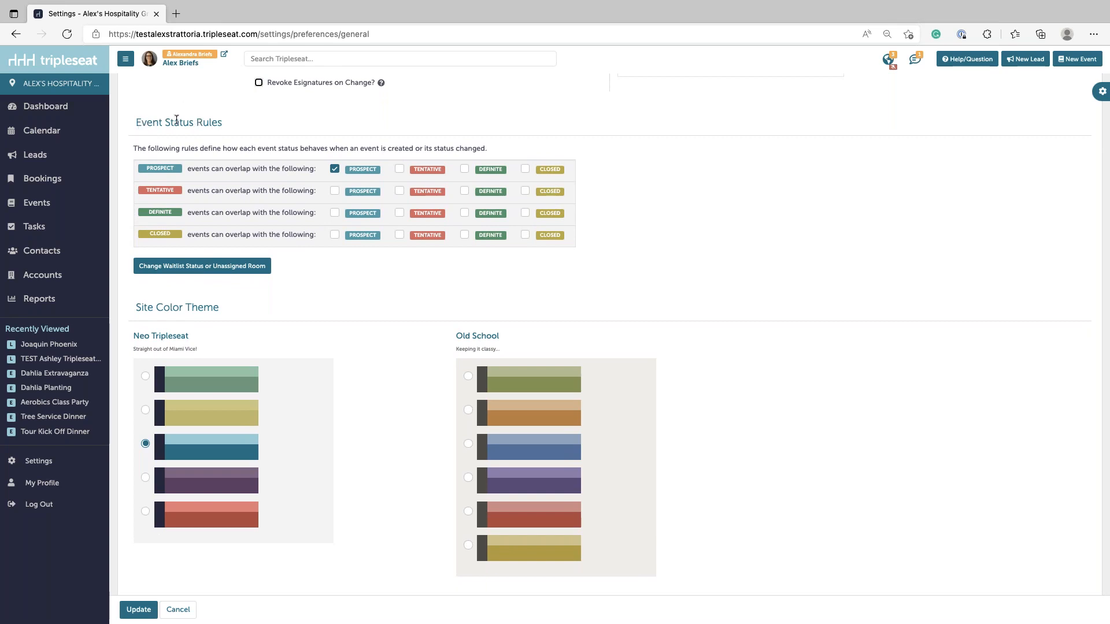
- Toggle the Prospect/Tentative overlap rules on and back off, leaving only Prospect–Prospect overlap
scroll(839, 261, "down", 1)
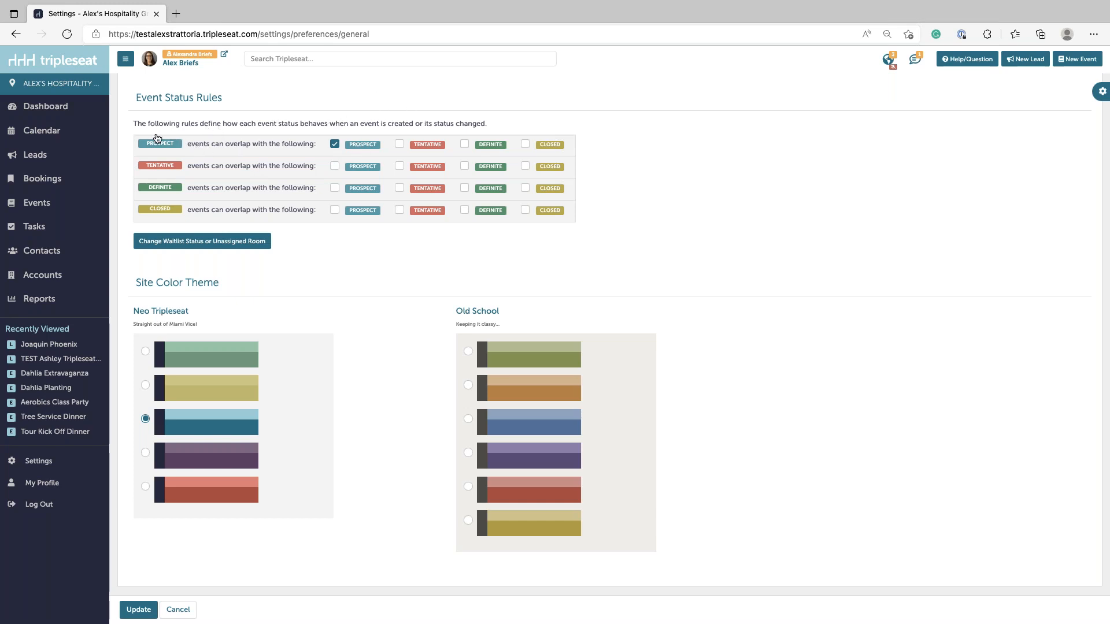
left_click(399, 143)
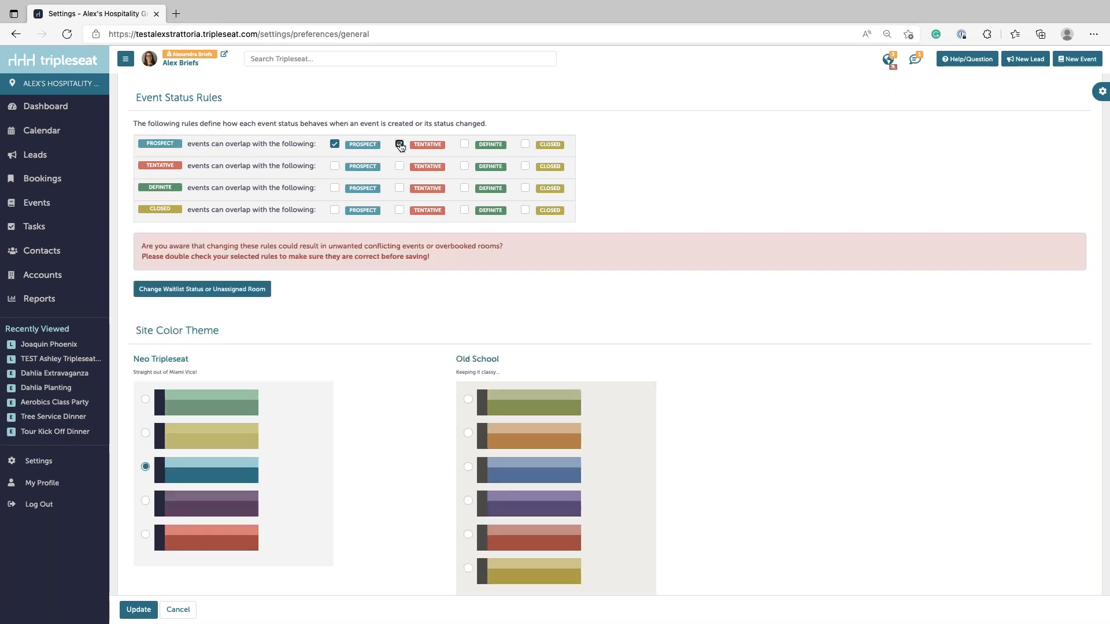
left_click(399, 166)
left_click(335, 166)
left_click(399, 145)
left_click(399, 166)
left_click(335, 166)
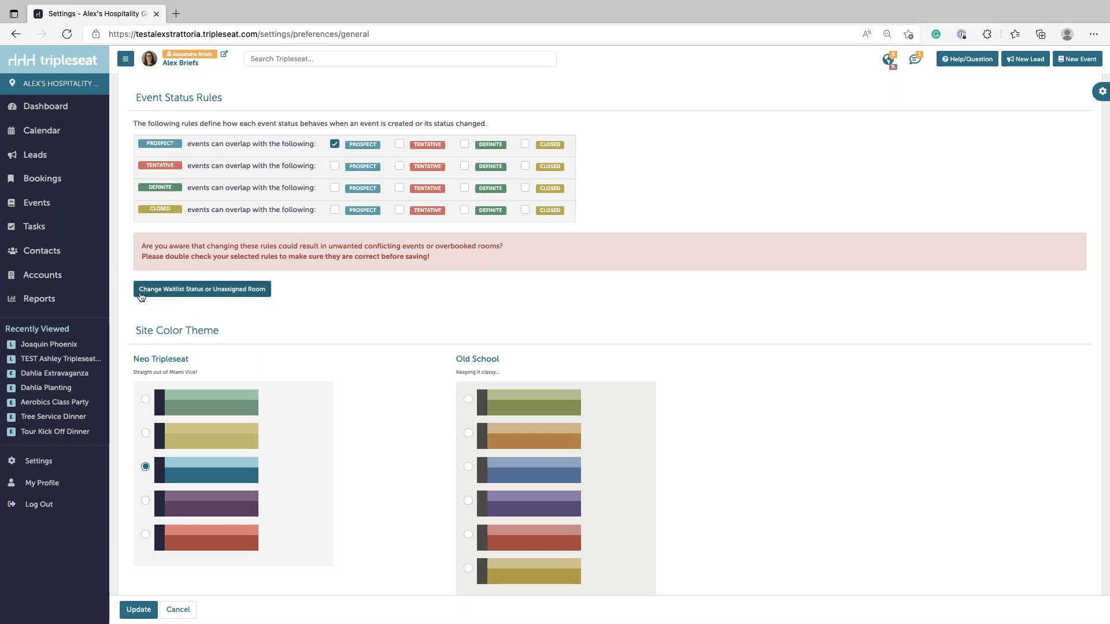
- Keep Waitlist status disabled and allow Prospect events without an assigned area or room
left_click(195, 296)
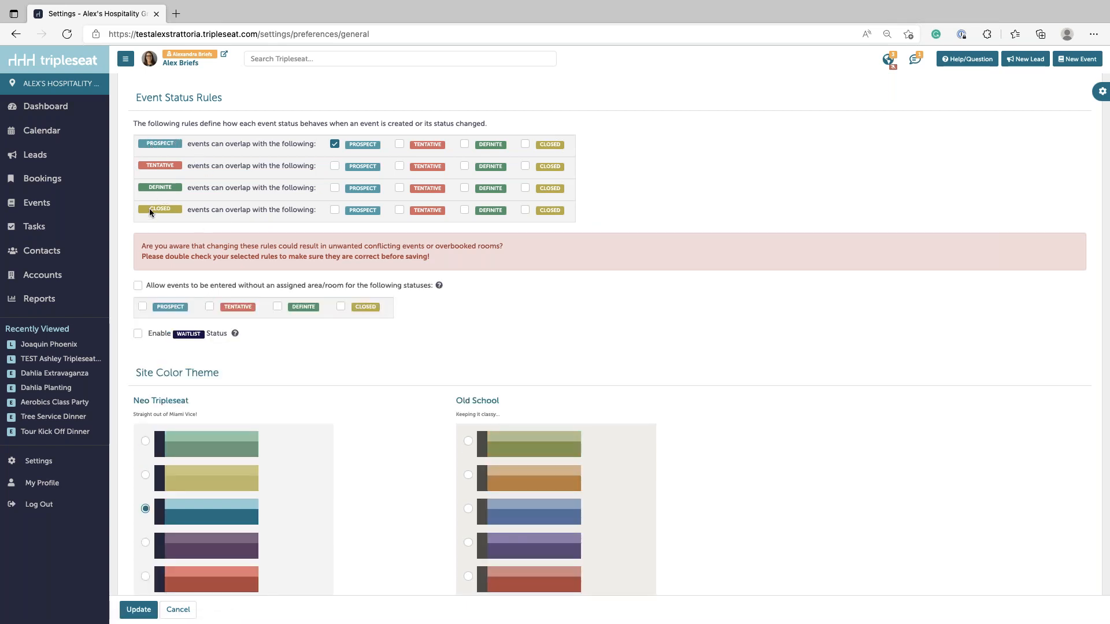
left_click(138, 335)
left_click(137, 335)
left_click(137, 286)
left_click(143, 307)
- Drop the unassigned-room allowance, pick the second Neo Tripleseat theme, and save preferences
left_click(137, 285)
scroll(676, 289, "down", 3)
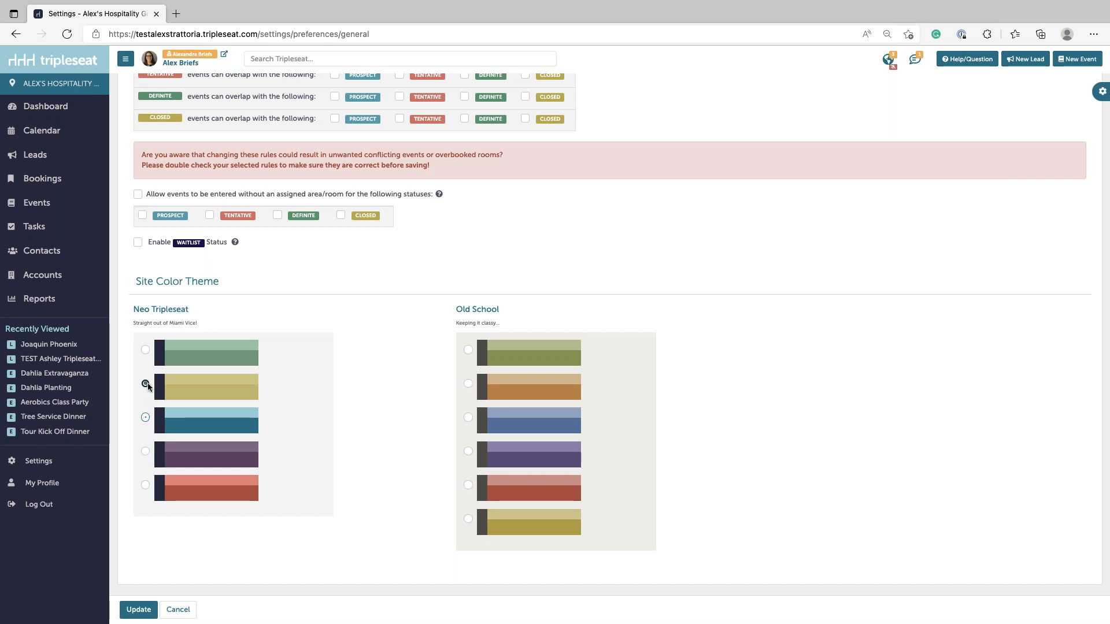
left_click(145, 383)
left_click(151, 607)
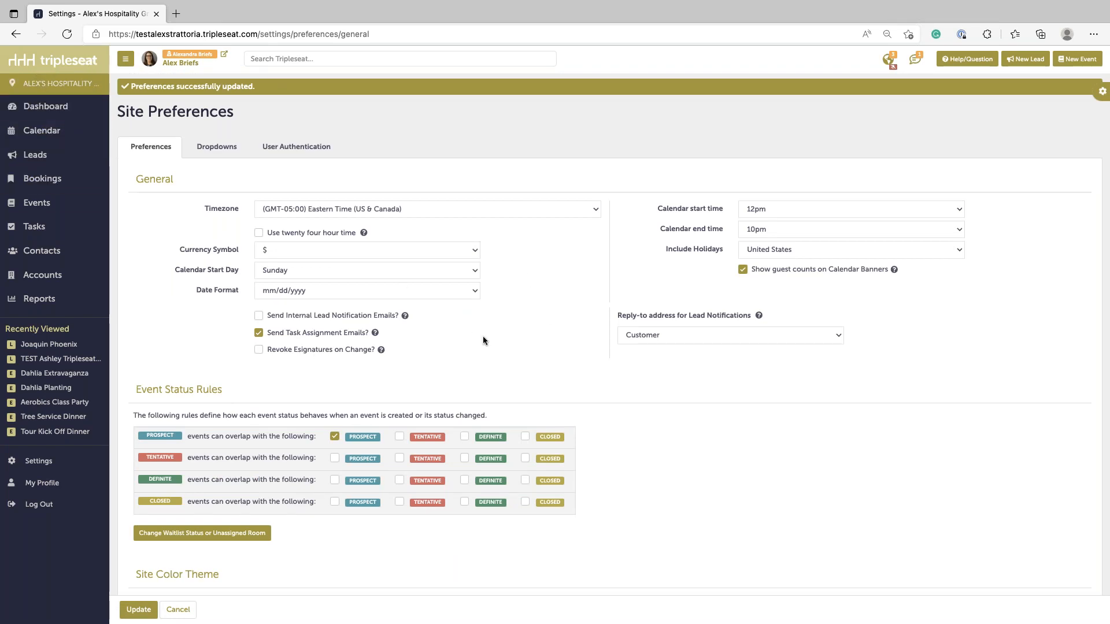
- Reselect the teal Neo Tripleseat theme and save the preferences again
scroll(483, 337, "down", 1)
scroll(483, 336, "left", 5)
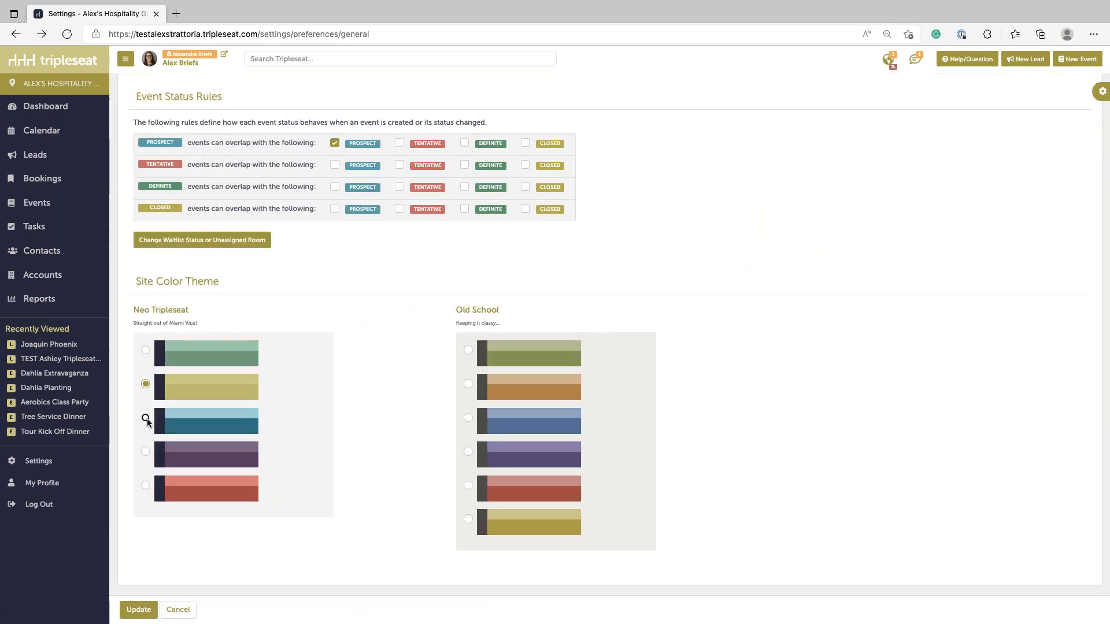
left_click(145, 418)
left_click(139, 609)
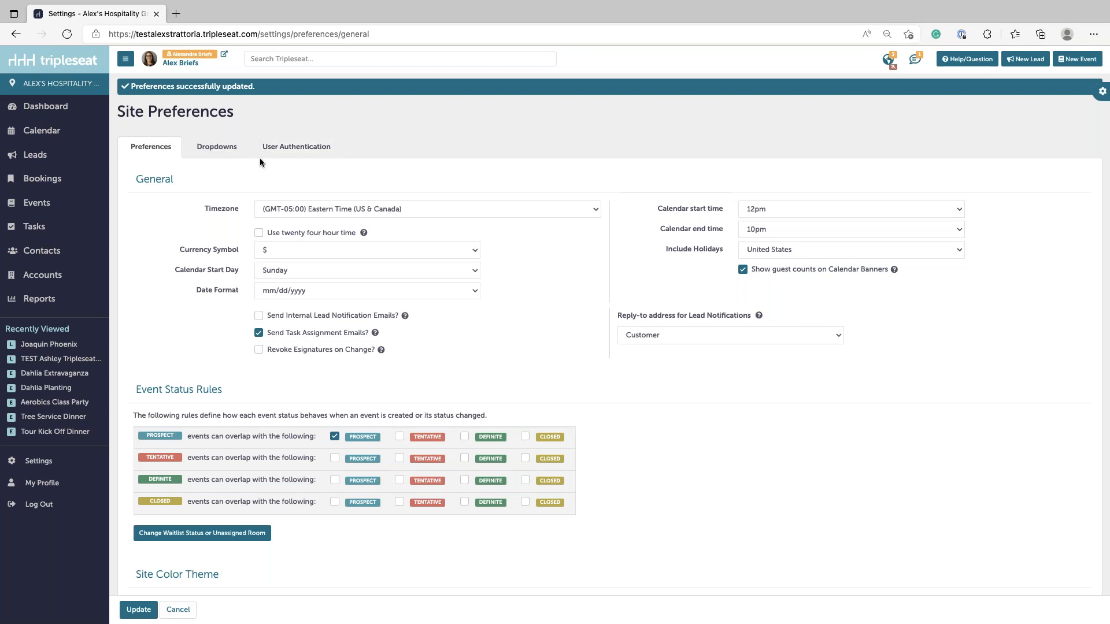
- Show the Event Types dropdown list, adding and then deleting a blank entry below Virtual Event
left_click(220, 149)
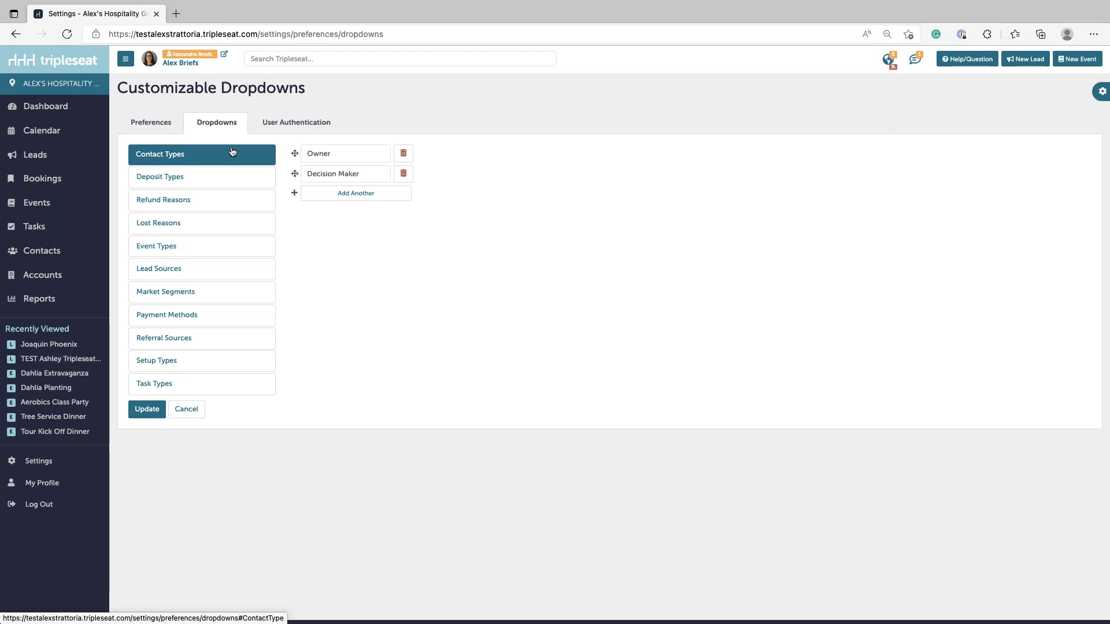
left_click(168, 250)
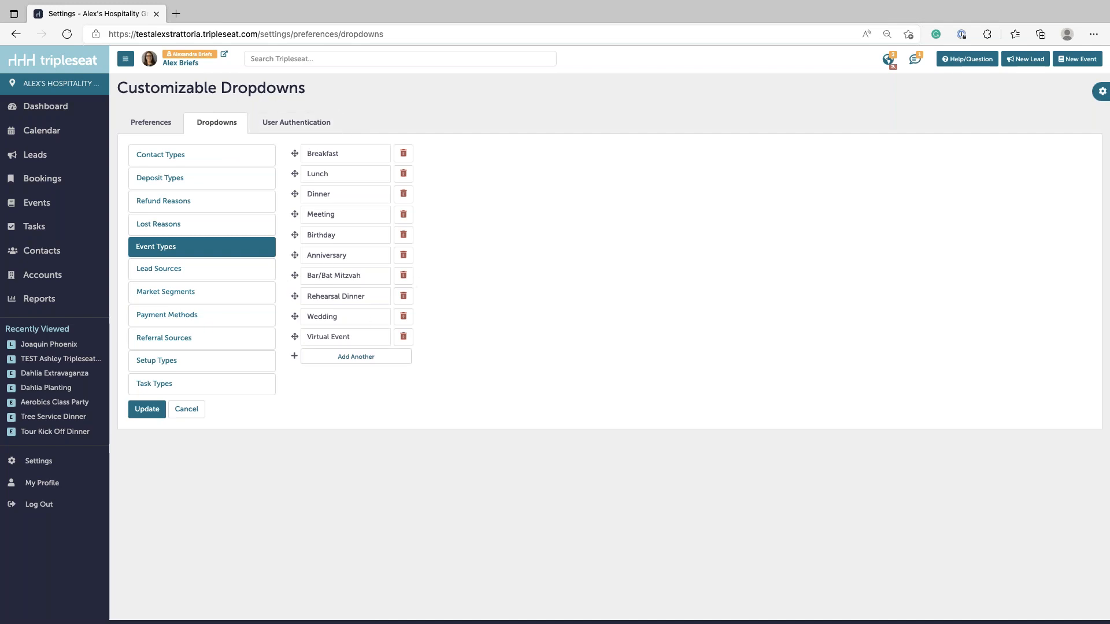
left_click_drag(307, 336, 352, 335)
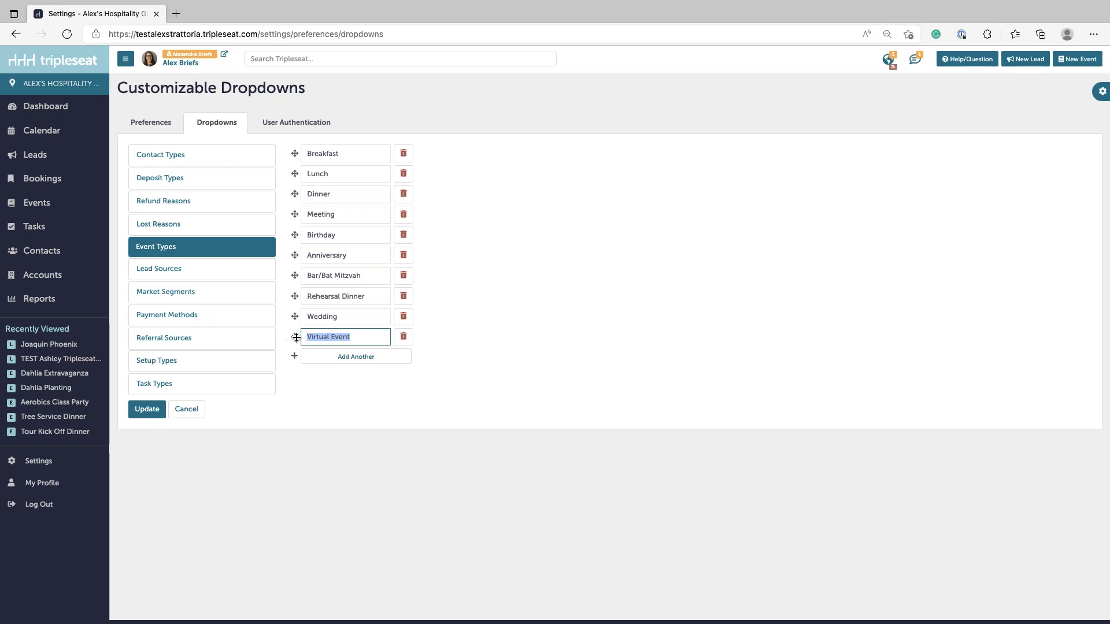
left_click(318, 359)
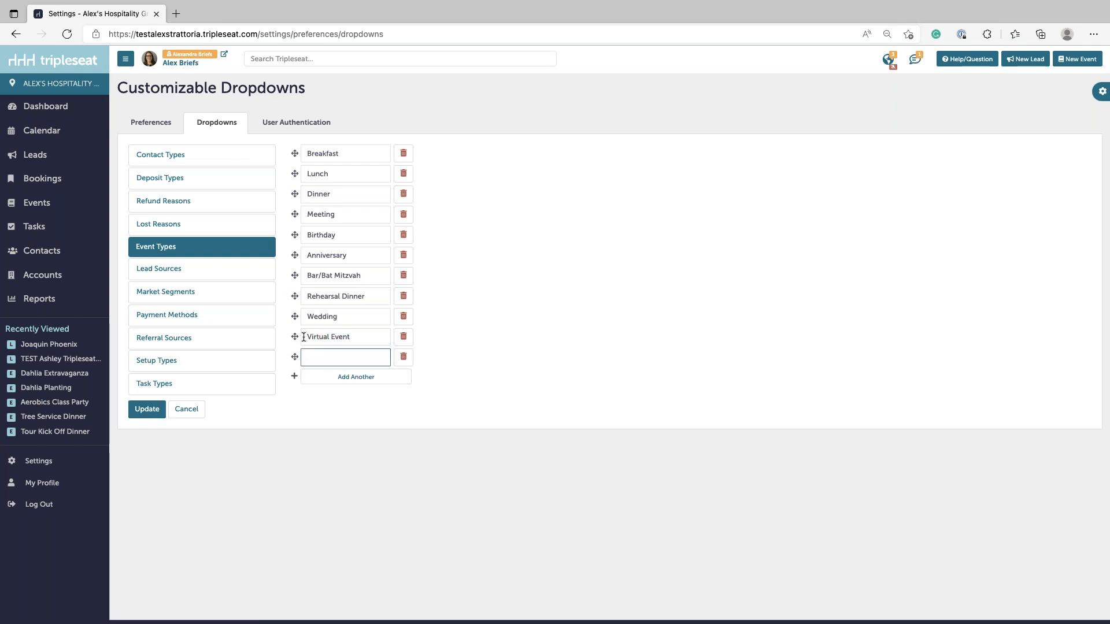
left_click(402, 358)
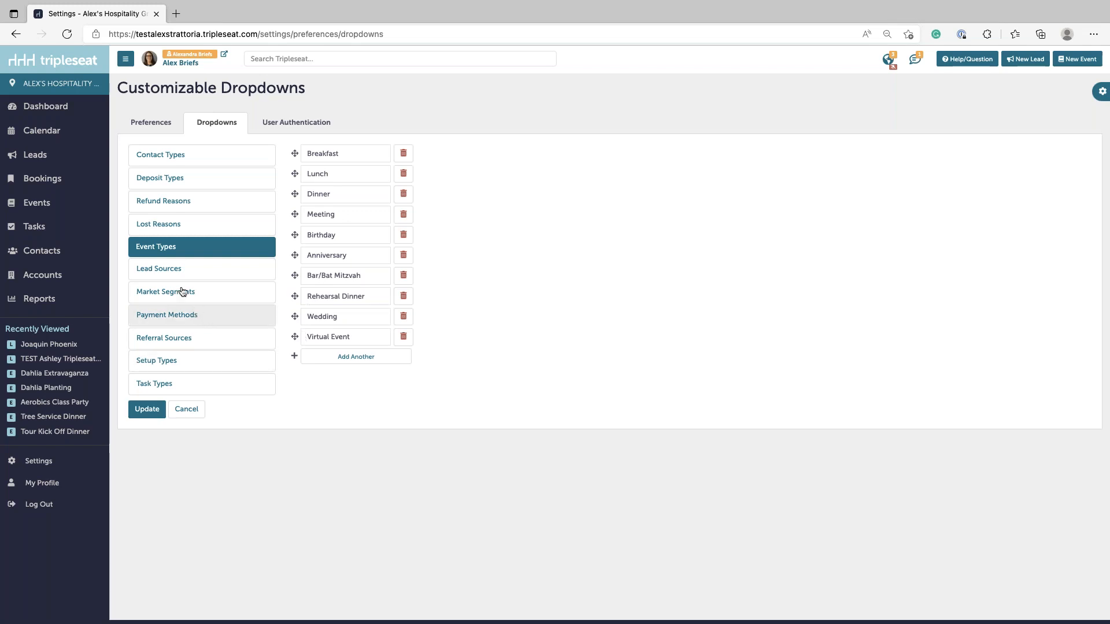
- Change the '2021 Holiday Campaign' lead source to '2022 Holiday Campaign' and save
left_click(165, 271)
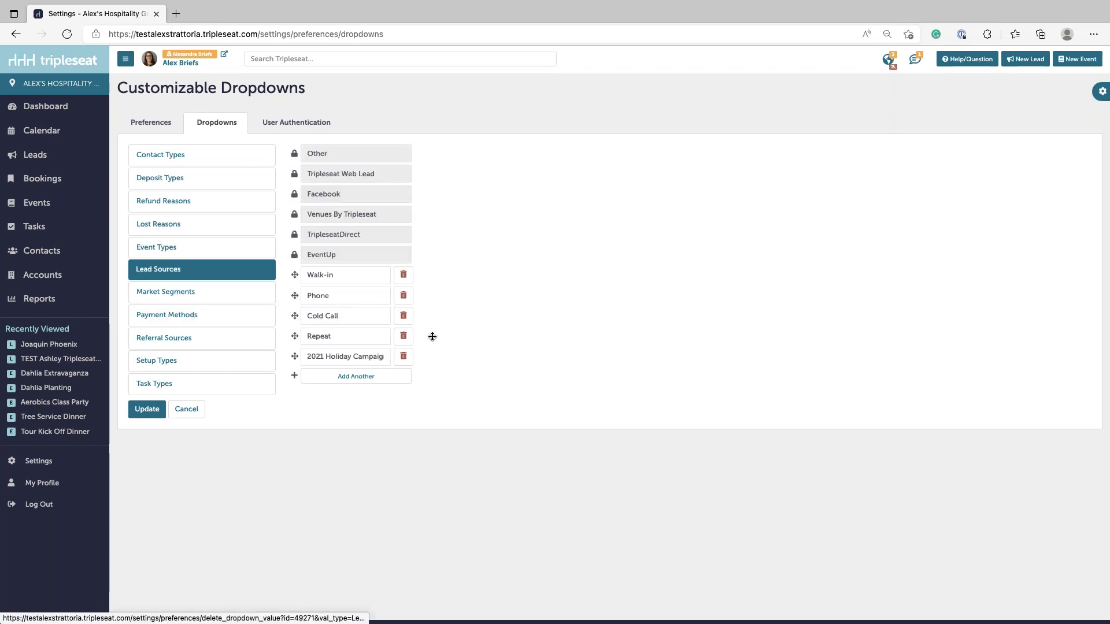
left_click(308, 359)
left_click_drag(308, 359, 383, 361)
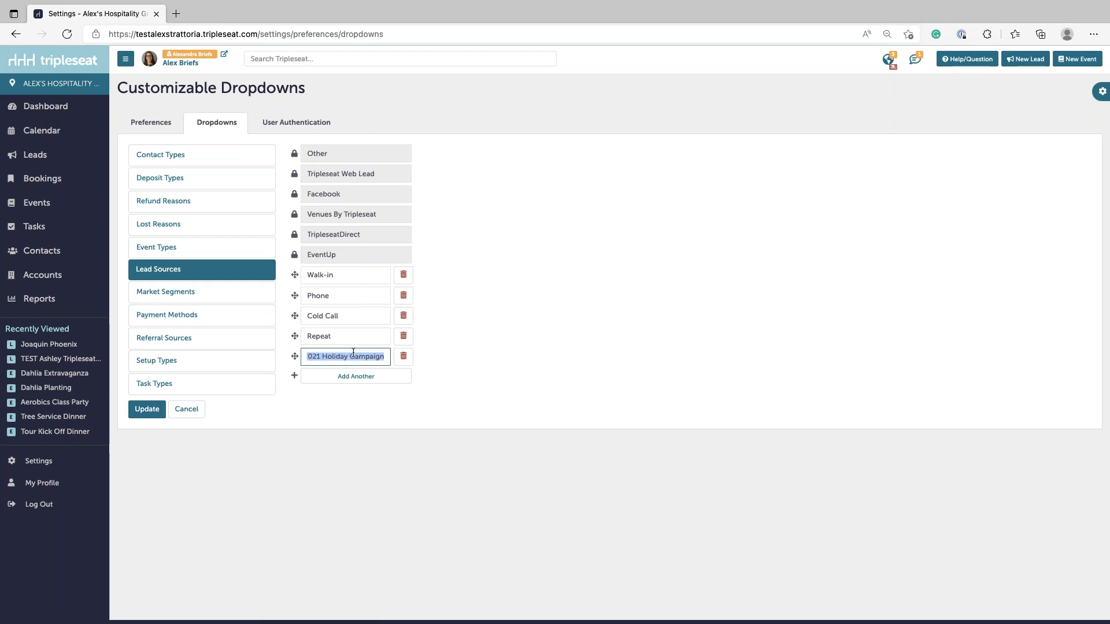
left_click(309, 358)
left_click(321, 353)
key("BackSpace")
type("2022")
left_click(145, 410)
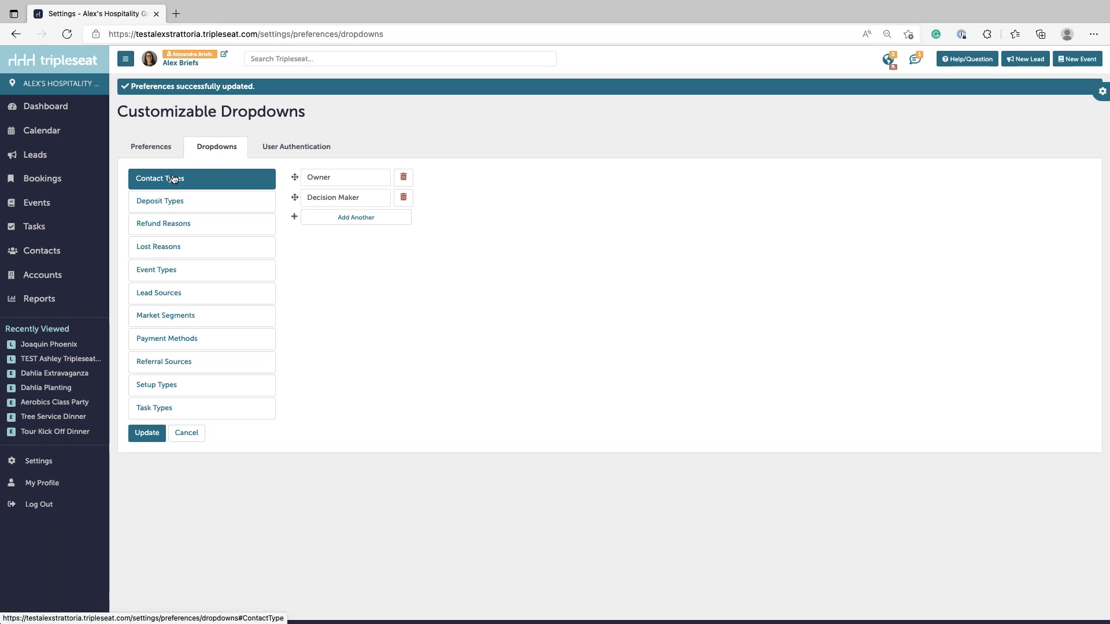
- Go back to the main Settings overview from the left sidebar
left_click(71, 462)
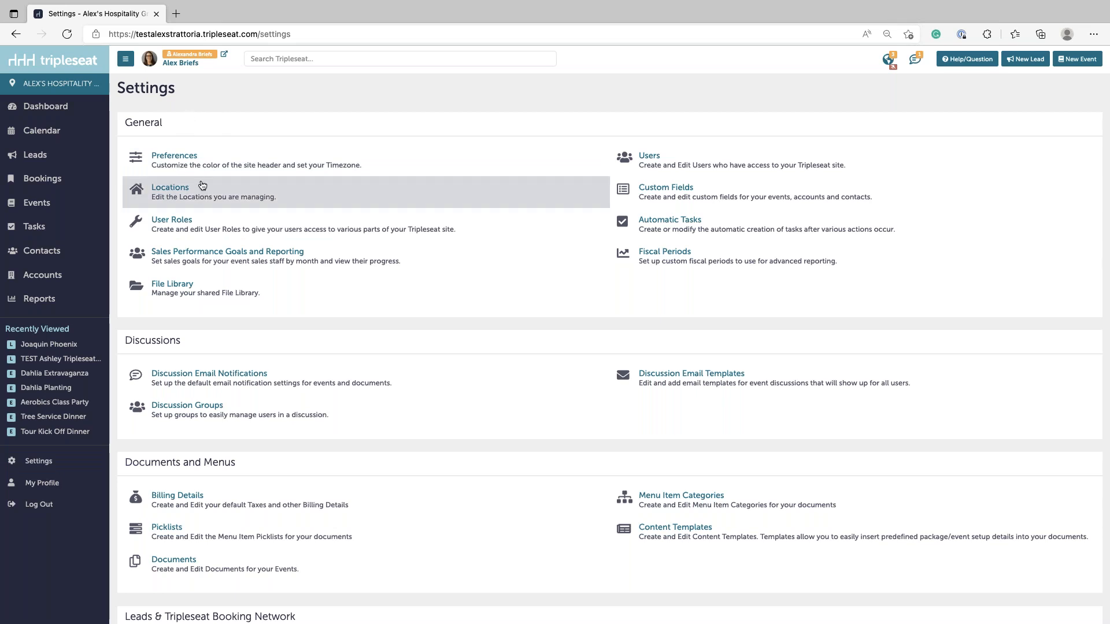
- Open Locations and then Organize Rooms for Alex's Trattoria (Test)
left_click(163, 193)
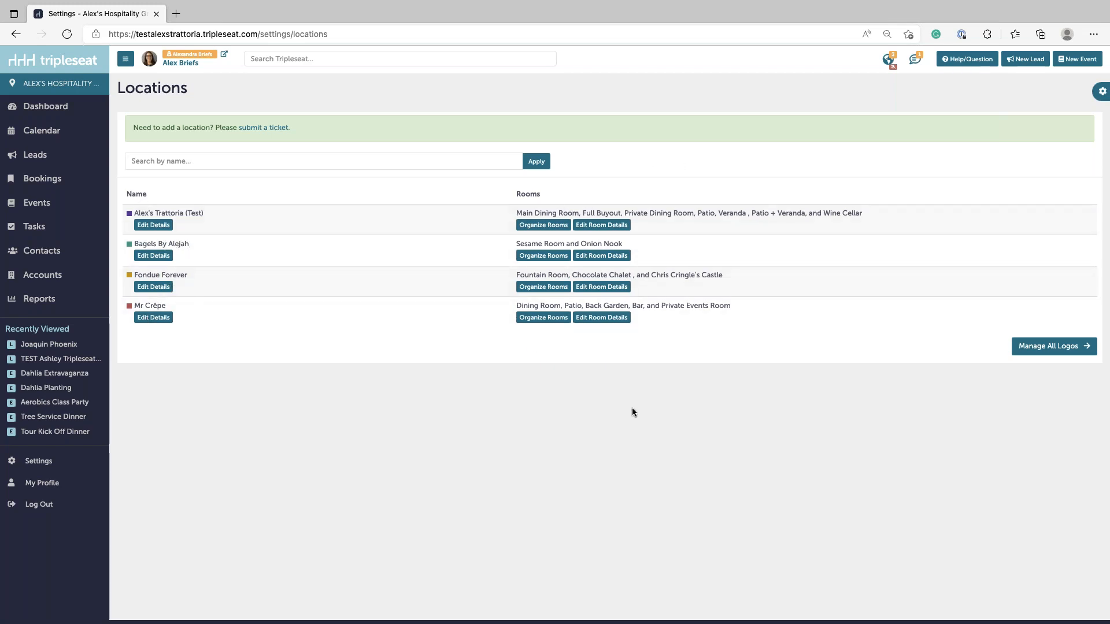
left_click(549, 225)
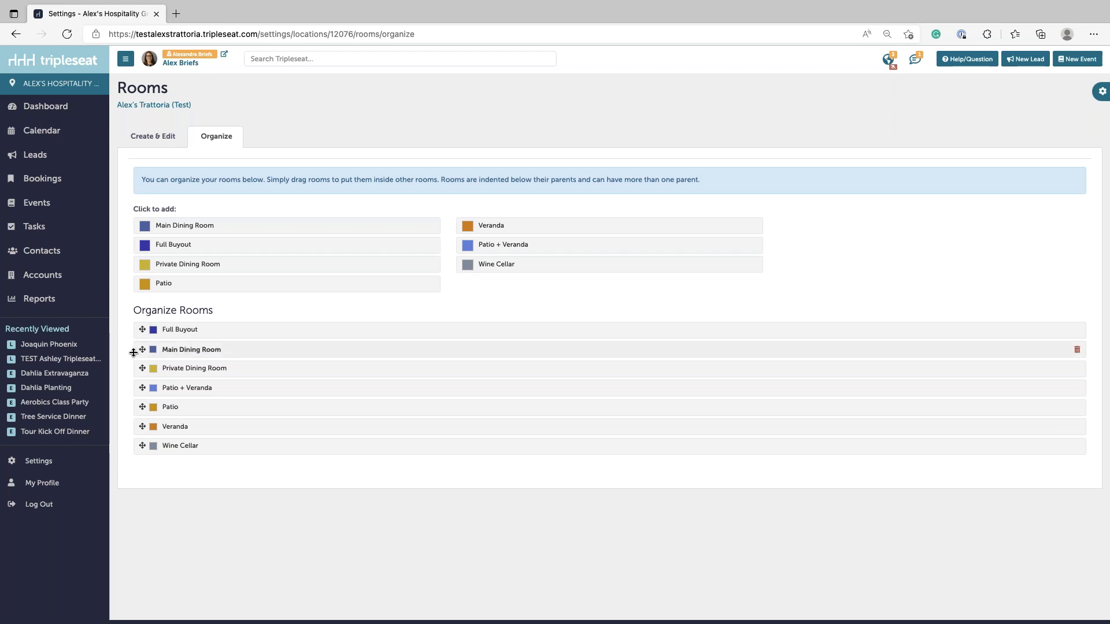
- Drag room rows so Main Dining Room sits under Full Buyout and Patio + Veranda under Private Dining Room
mouse_move(143, 330)
left_mouse_down()
mouse_move(134, 361)
mouse_move(137, 324)
left_mouse_up()
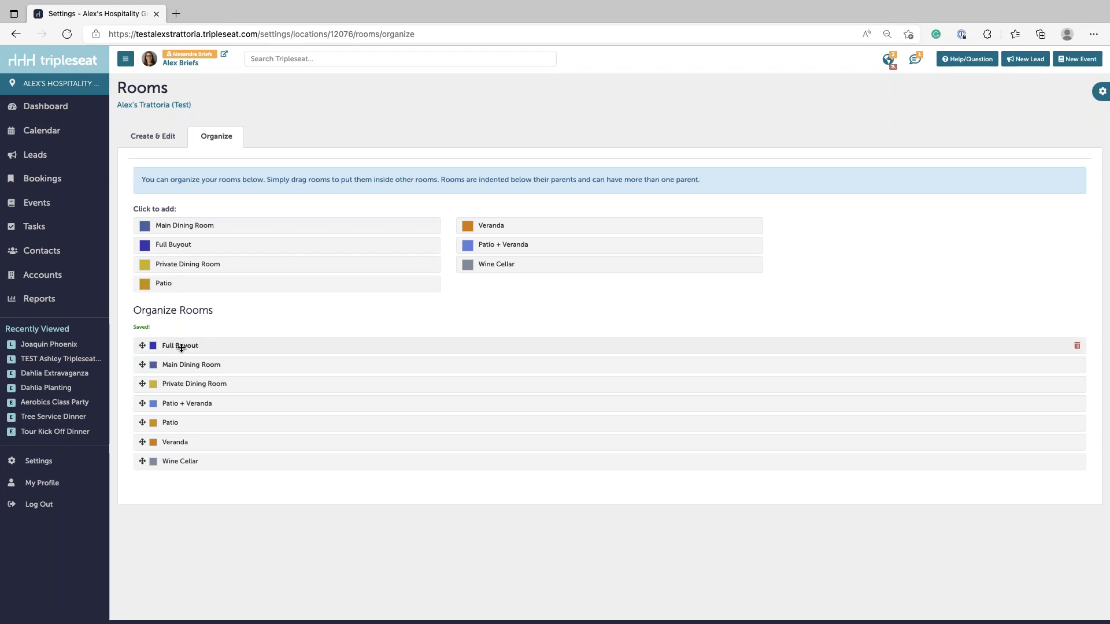
left_click_drag(142, 364, 183, 391)
left_click_drag(142, 422, 194, 439)
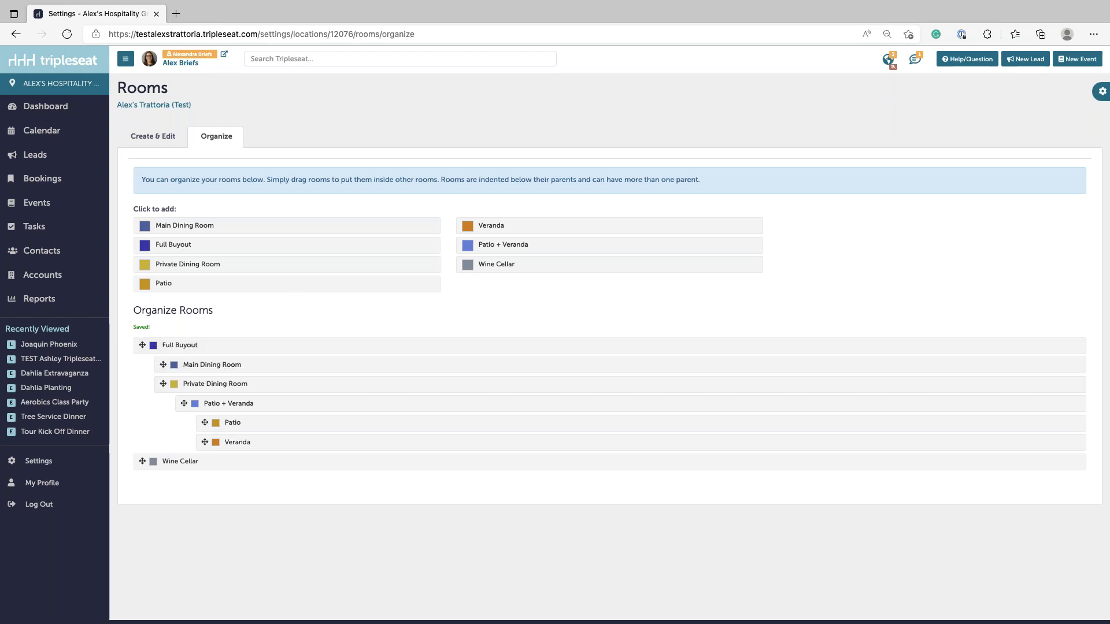
- From Settings > Locations, edit Alex's Trattoria (Test) and leave Currency Symbol on Inherit from Group
left_click(65, 468)
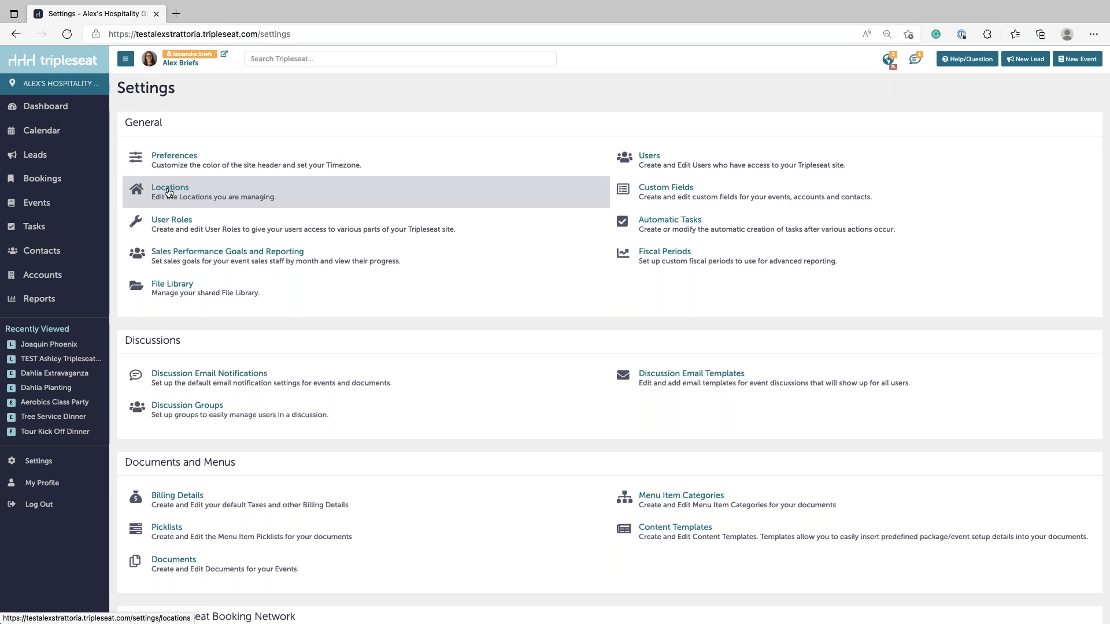
left_click(169, 192)
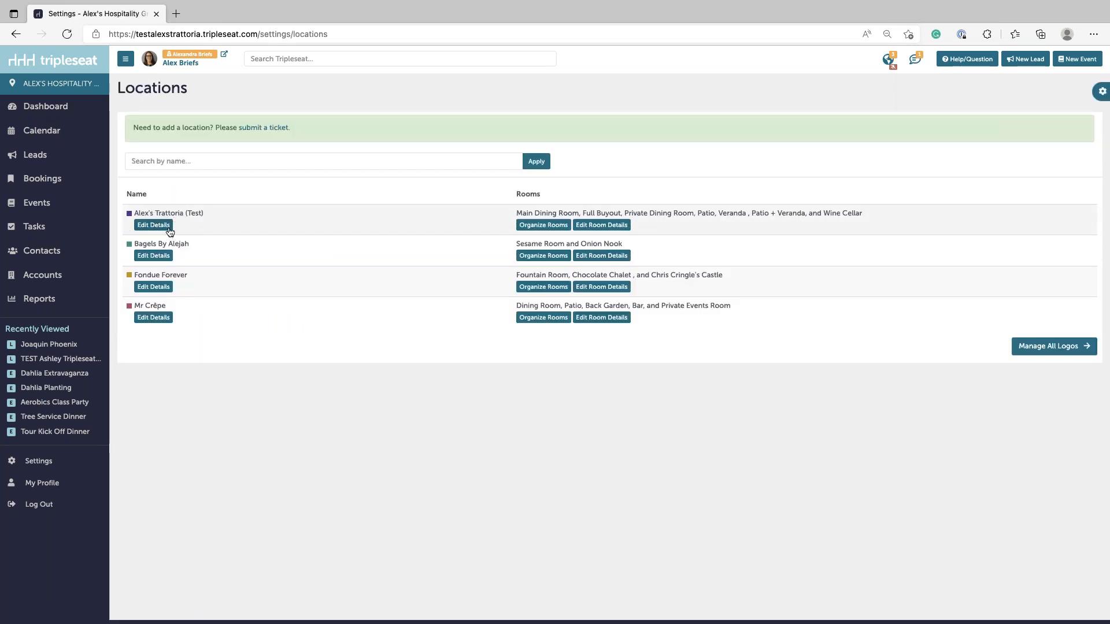
left_click(157, 226)
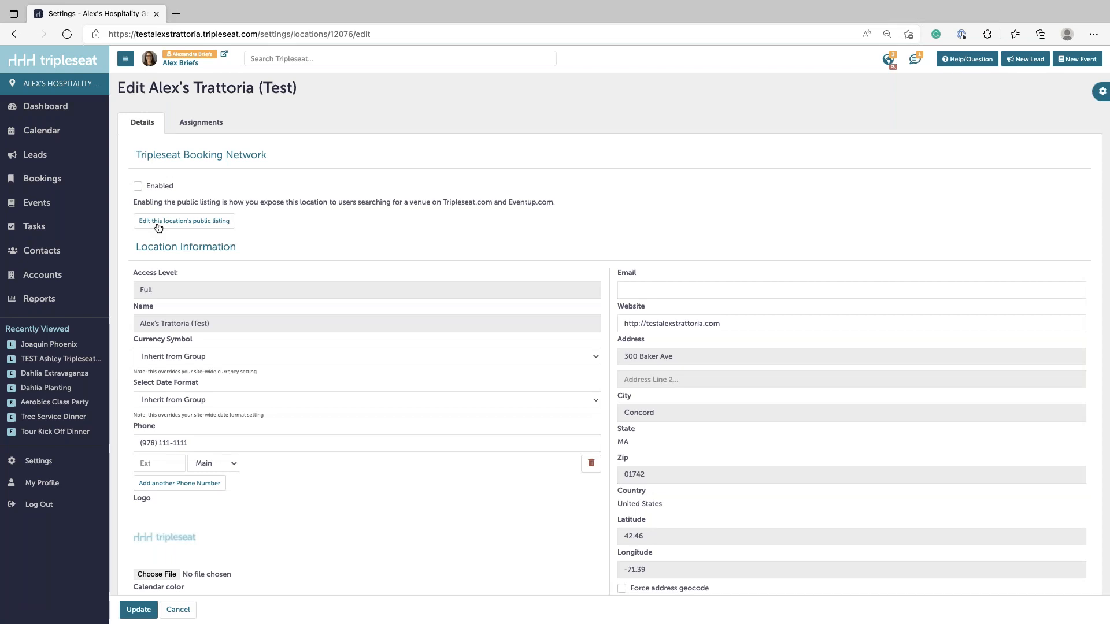
left_click(652, 290)
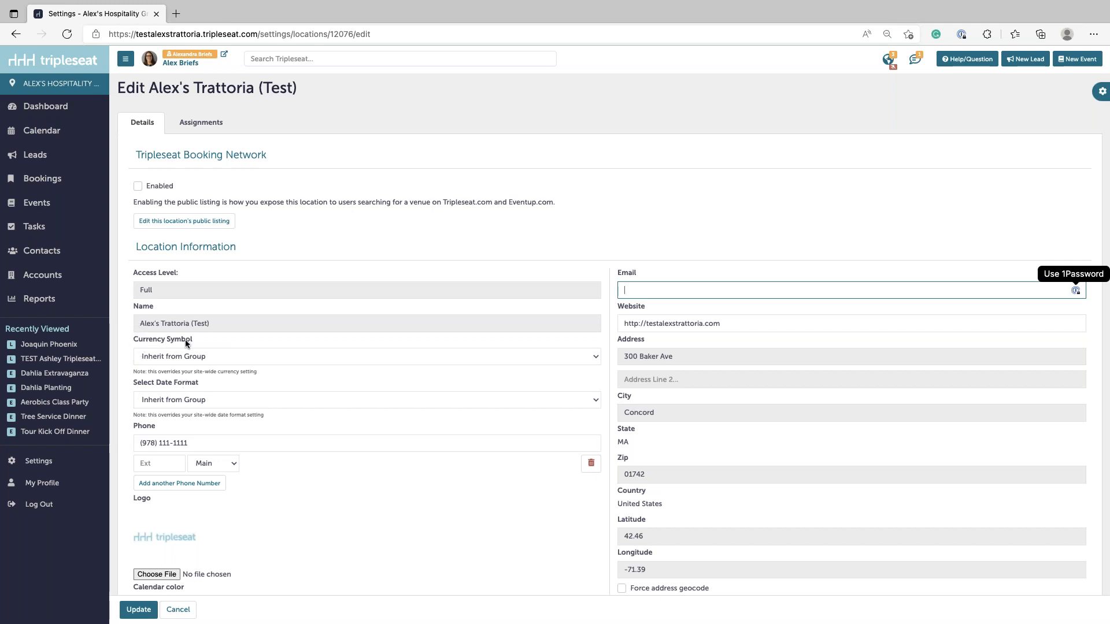
left_click(187, 357)
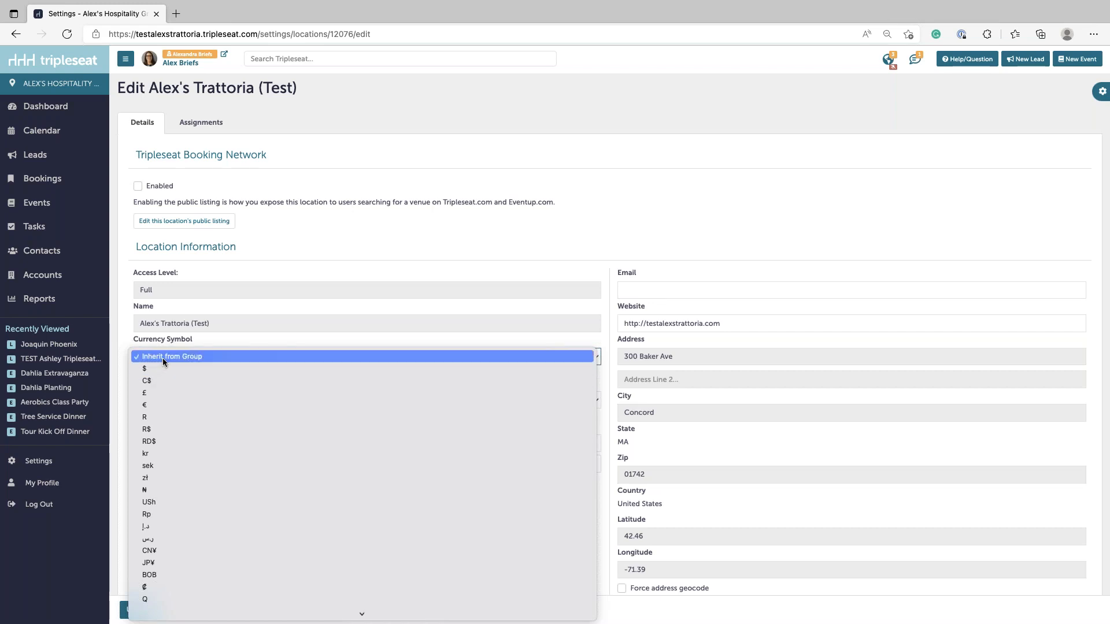
left_click(162, 359)
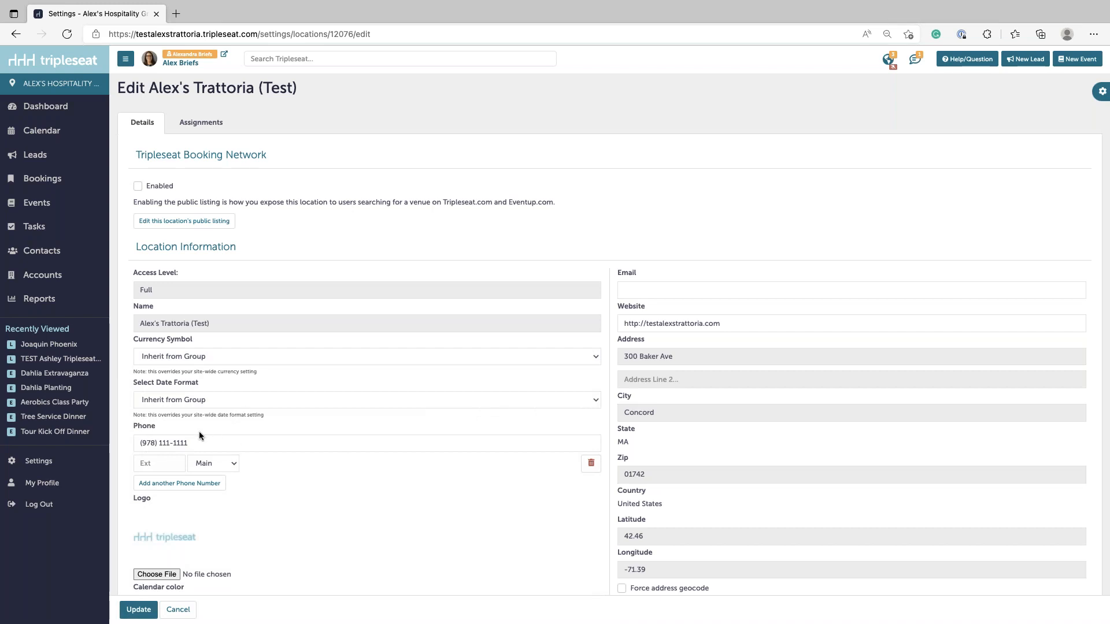
scroll(200, 434, "down", 5)
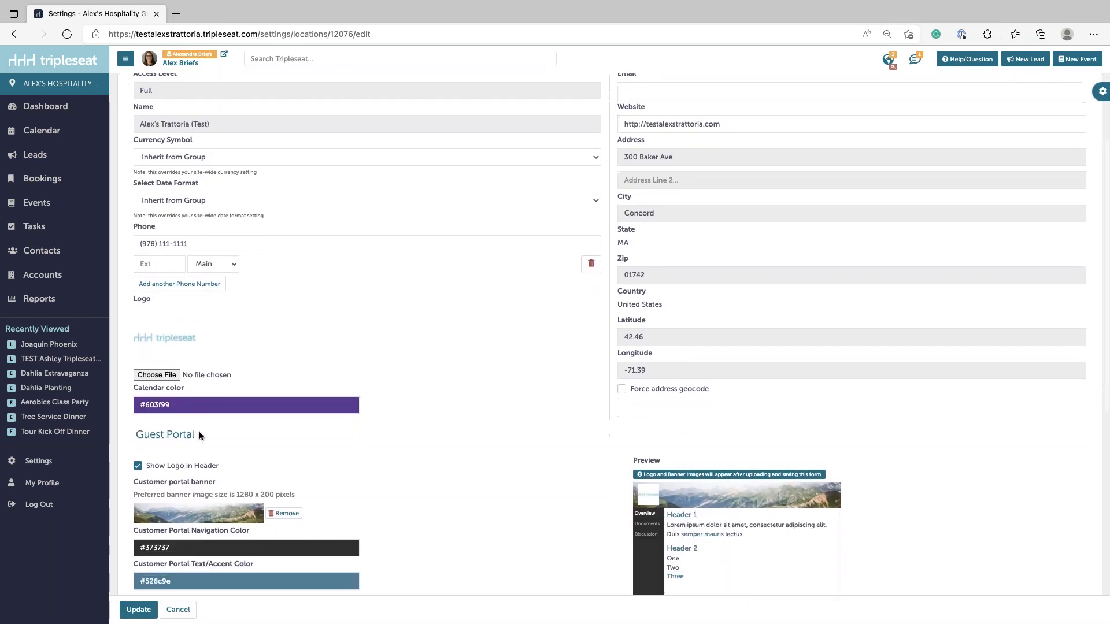
- Change the location's calendar colour from purple #603f99 to magenta #b315bc on the colour wheel
scroll(199, 435, "down", 3)
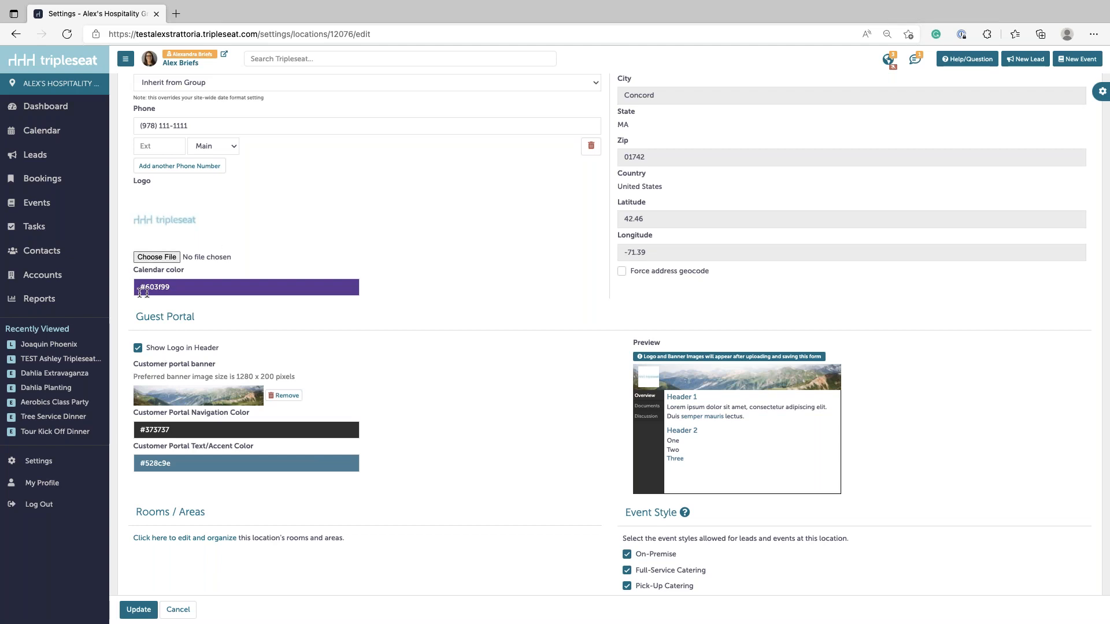
left_click_drag(136, 276, 180, 289)
left_click(216, 285)
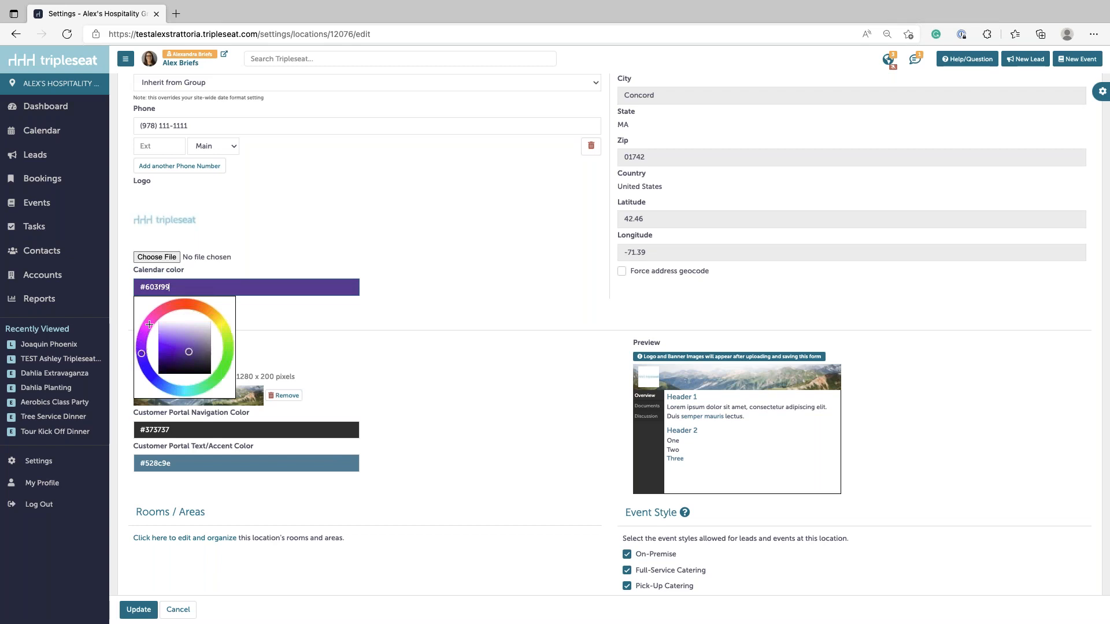
left_click(146, 327)
left_click(169, 356)
left_click_drag(169, 355, 168, 352)
left_click(368, 301)
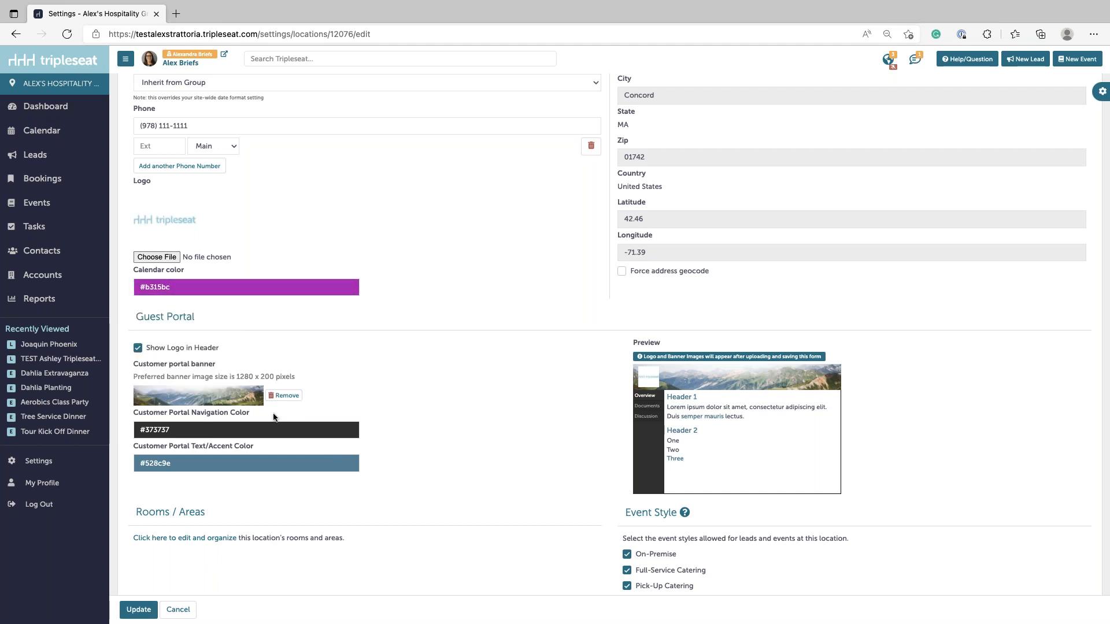
scroll(451, 381, "down", 3)
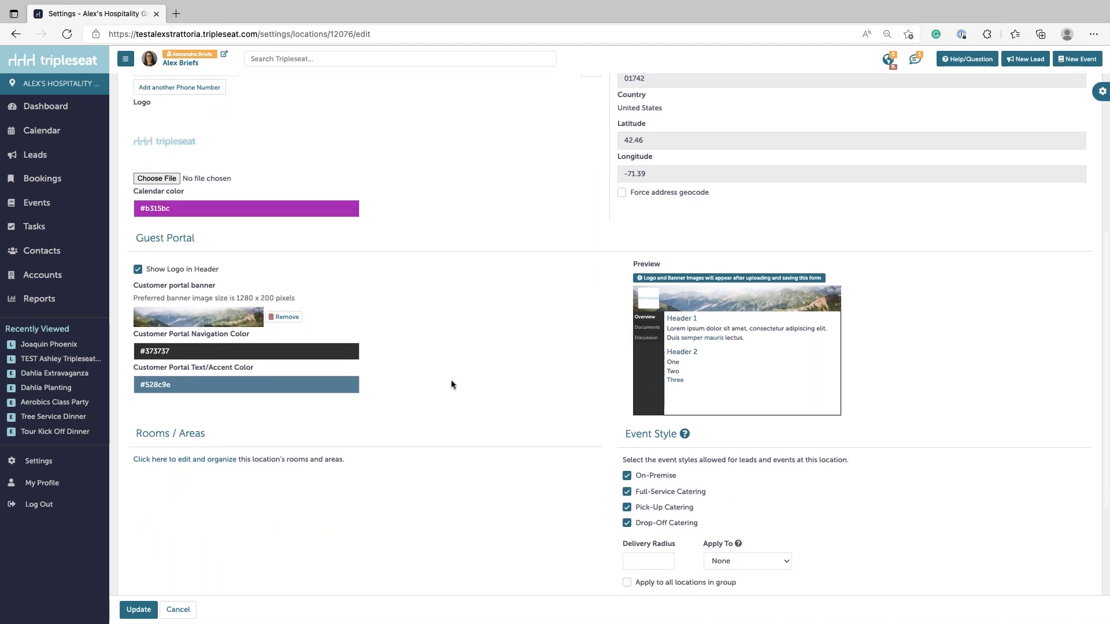
- Tick the Pick-Up Catering and Drop-Off Catering boxes so all four event styles are allowed
scroll(452, 382, "down", 3)
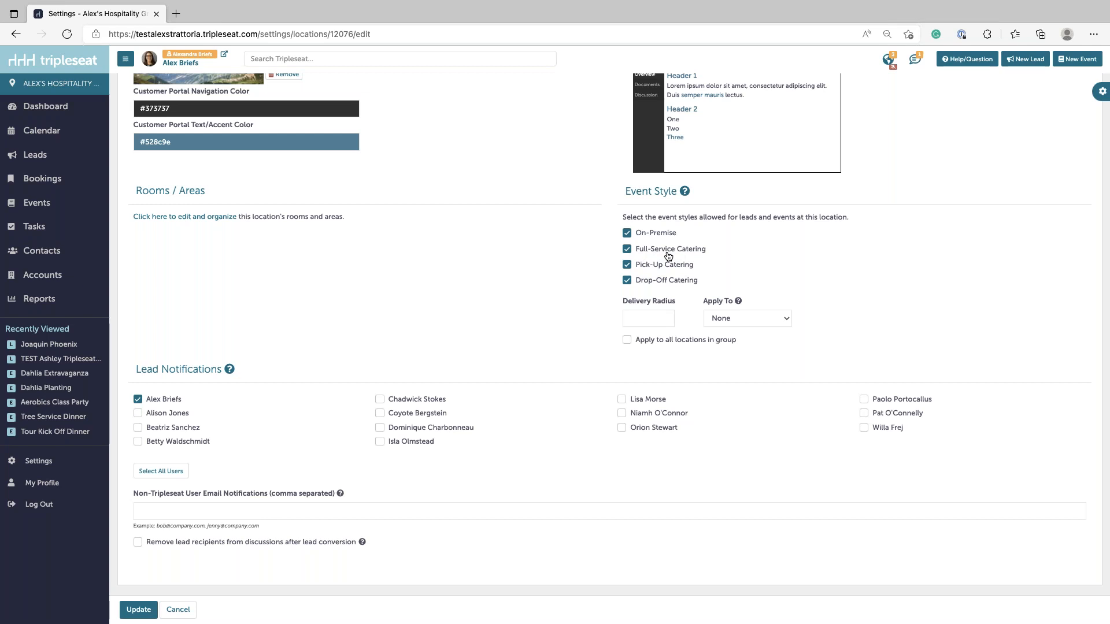
left_click(627, 265)
left_click(626, 266)
left_click(628, 281)
- Enter a delivery radius of 15 and set it to apply to Lead Forms
left_click(642, 319)
left_click(761, 319)
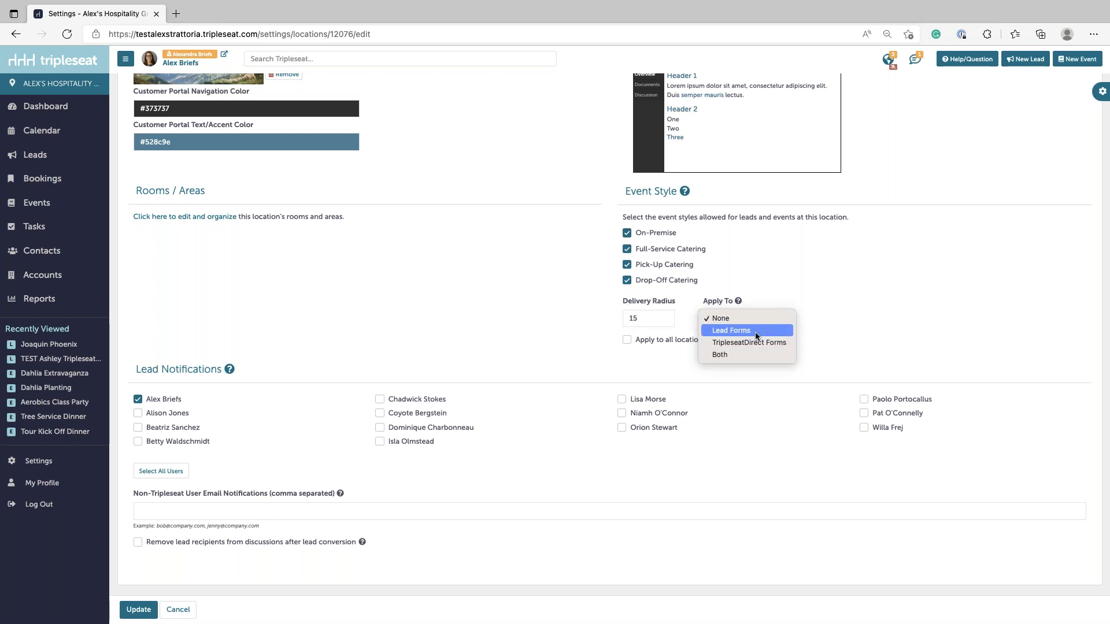
left_click(754, 330)
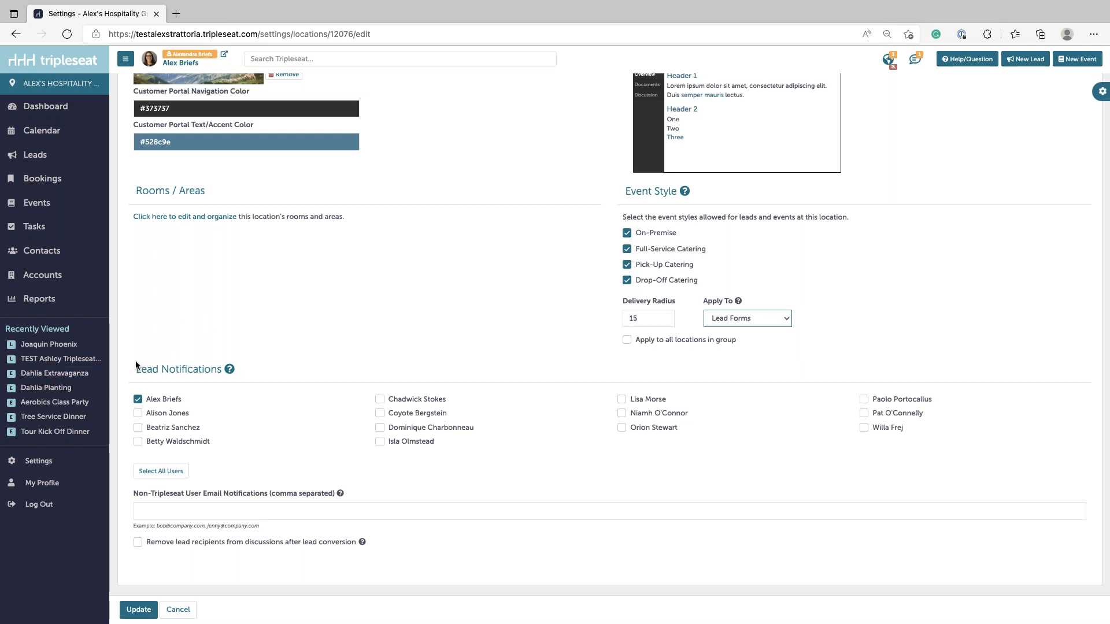
left_click_drag(134, 370, 222, 372)
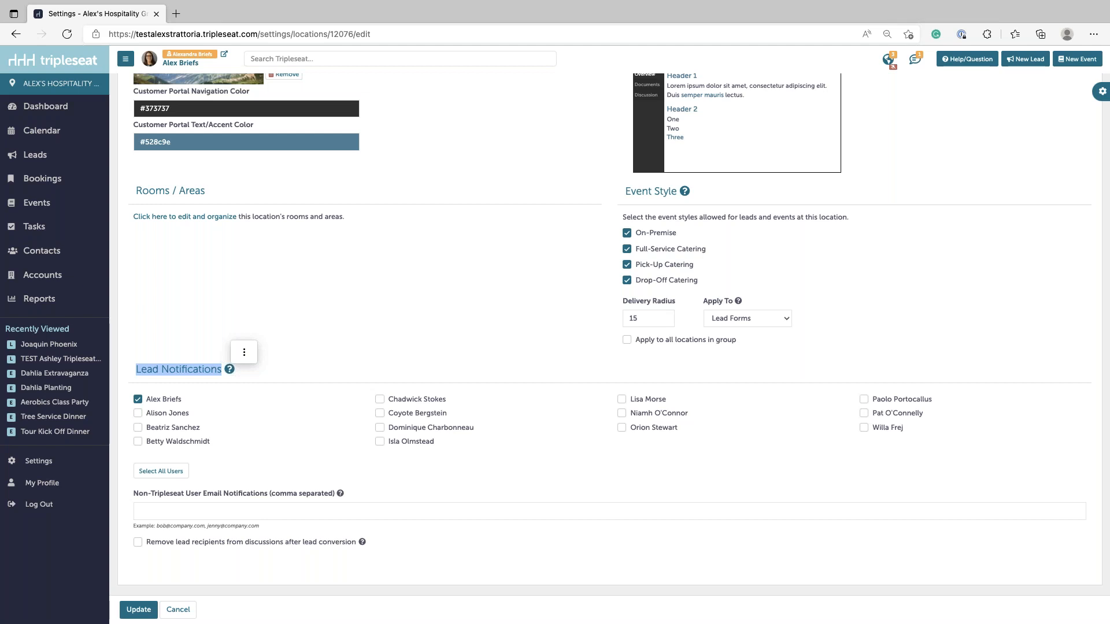
- Tick two more users to receive new lead notifications
left_click(167, 365)
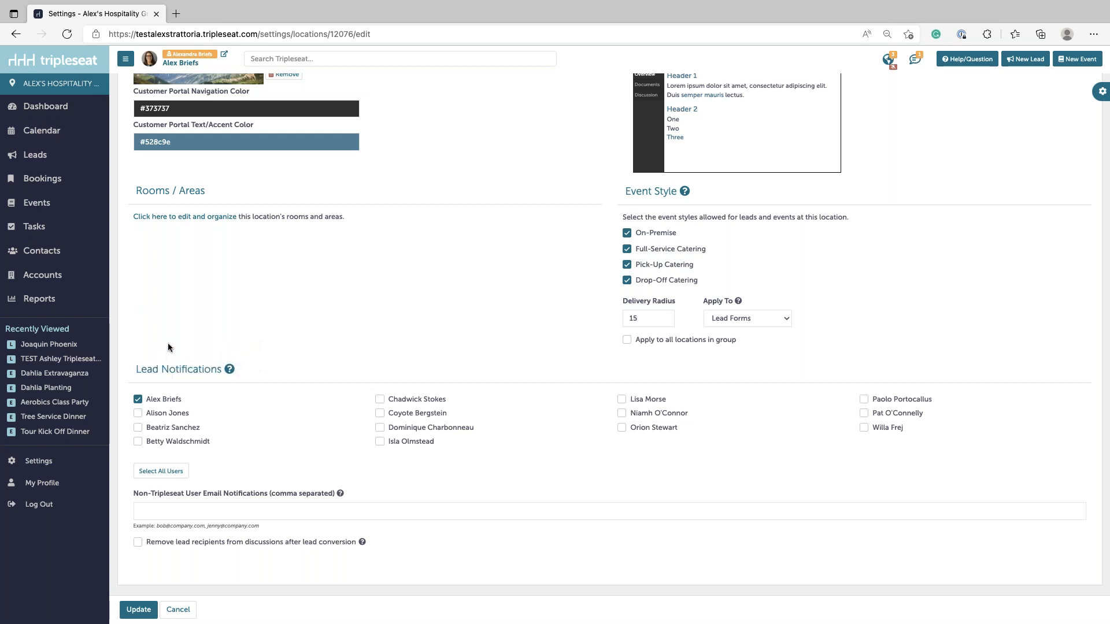
left_click(411, 400)
left_click(640, 404)
- Enable removing lead recipients from discussions after lead conversion, then Update the location
left_click(198, 513)
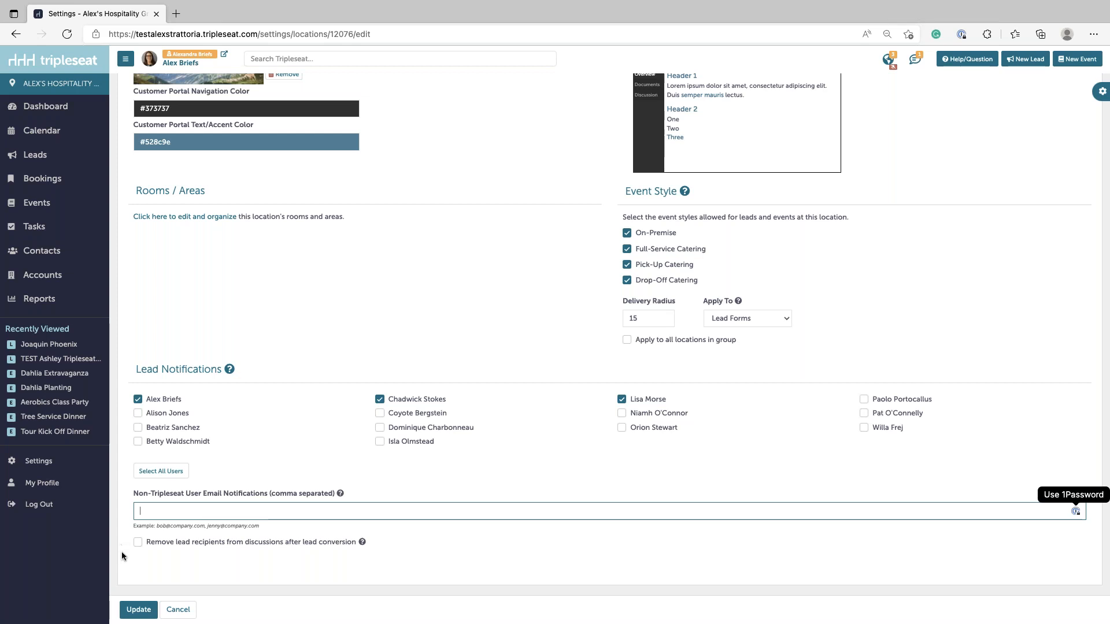
left_click(138, 543)
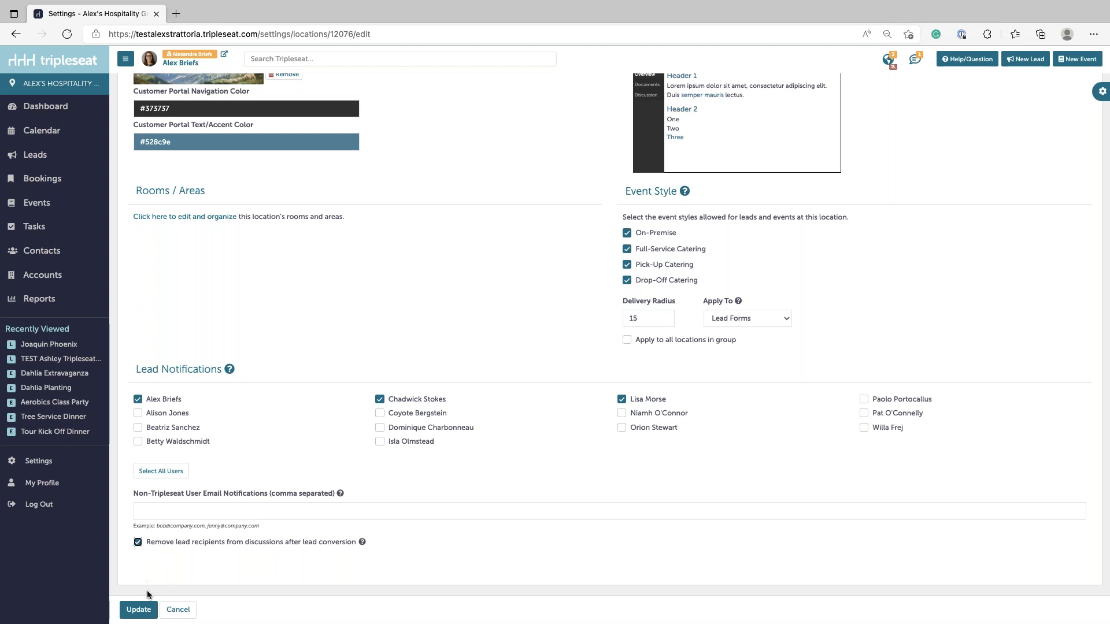
left_click(140, 610)
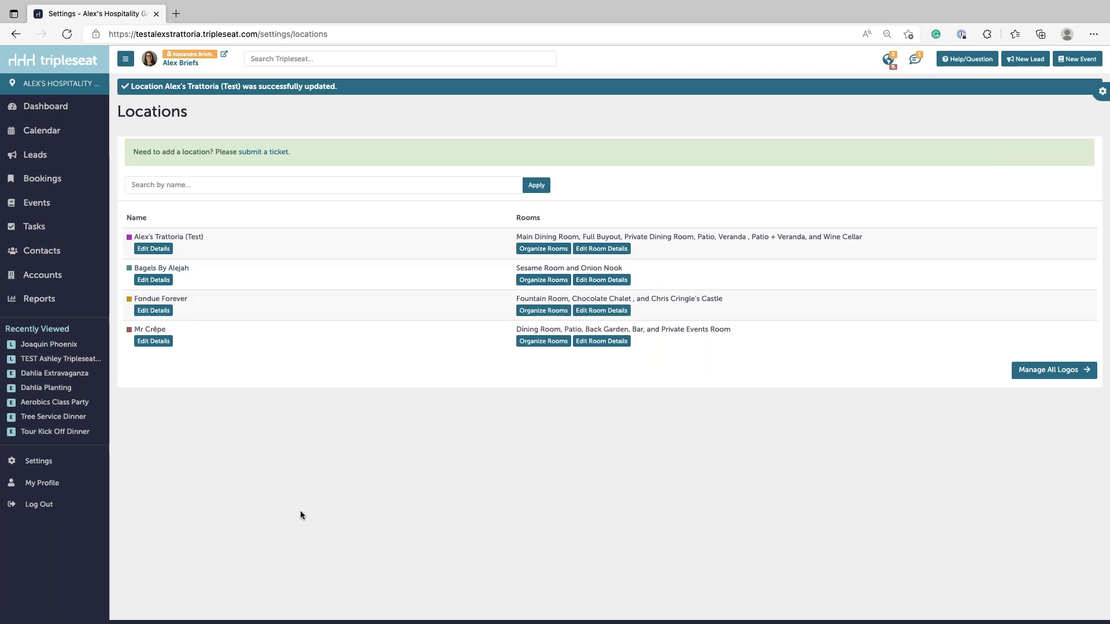
- Scroll through the Trattoria (Test) location's Assignments tab, then go back to the Settings overview
left_click(163, 248)
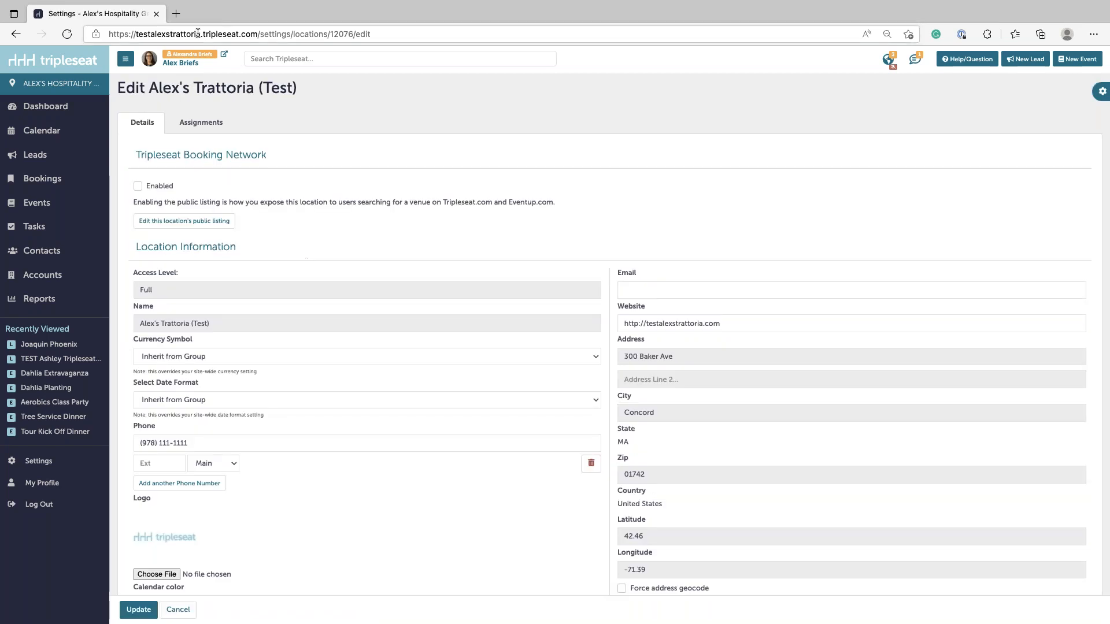
left_click(206, 132)
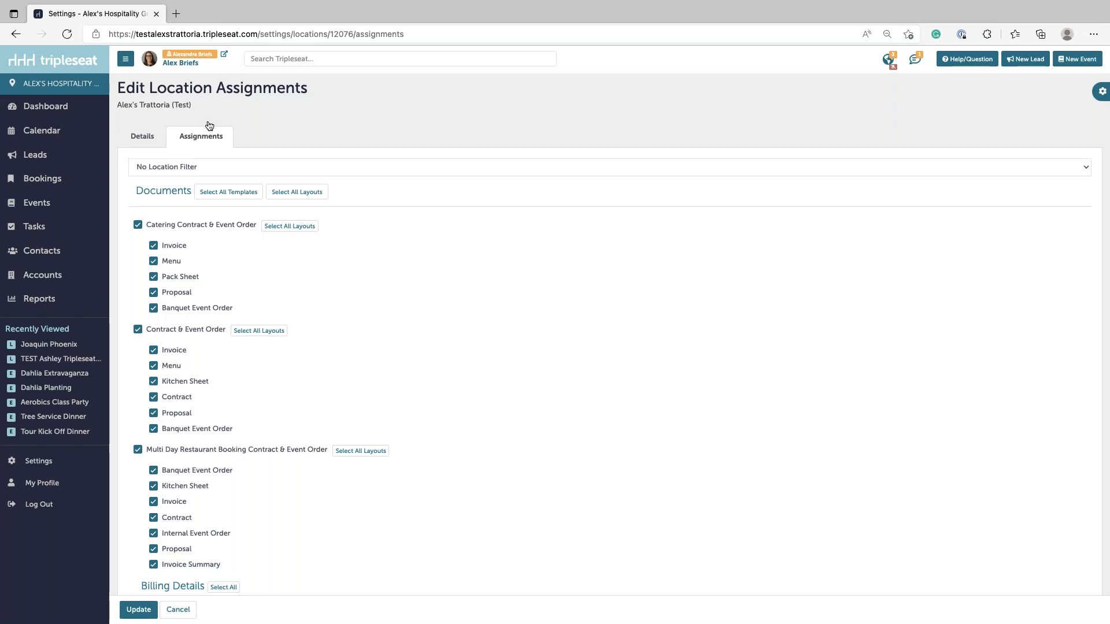
scroll(342, 162, "down", 2)
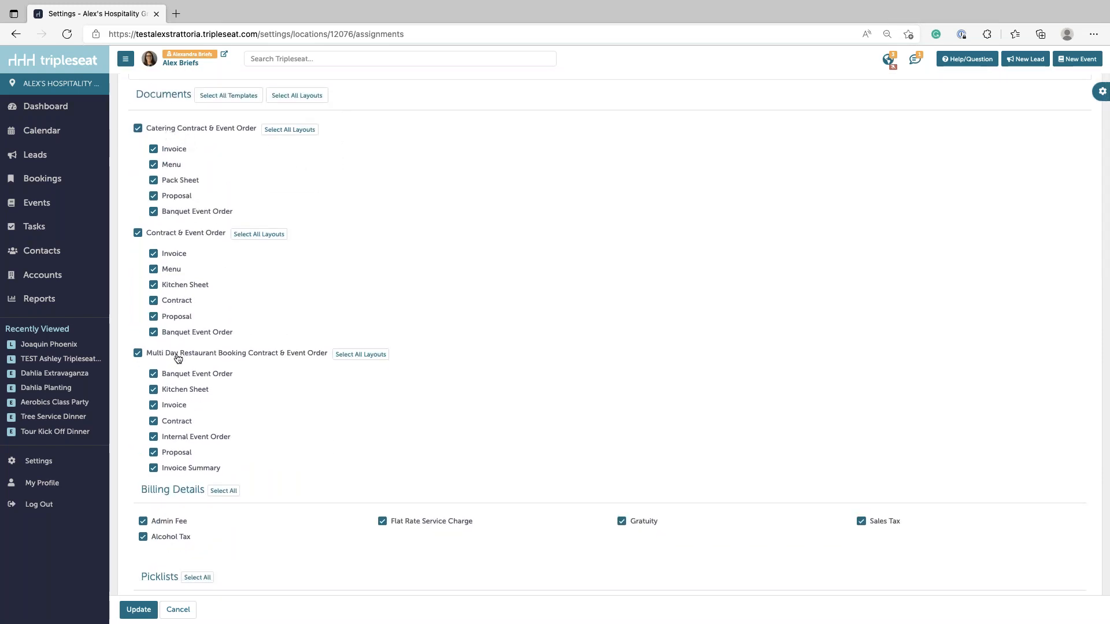
scroll(325, 382, "down", 5)
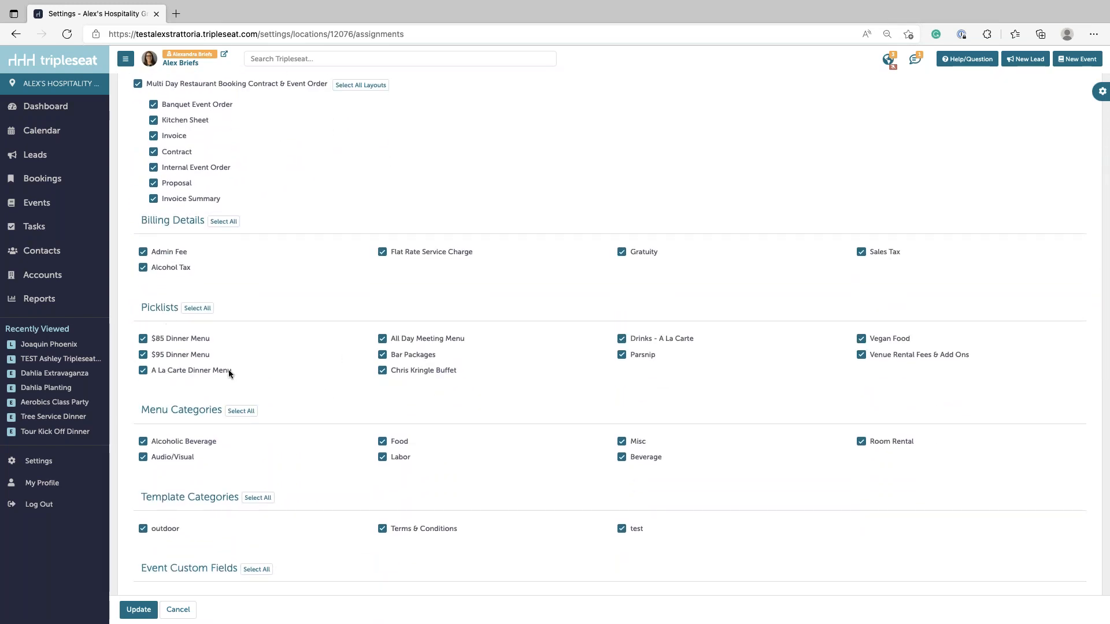
scroll(315, 549, "down", 8)
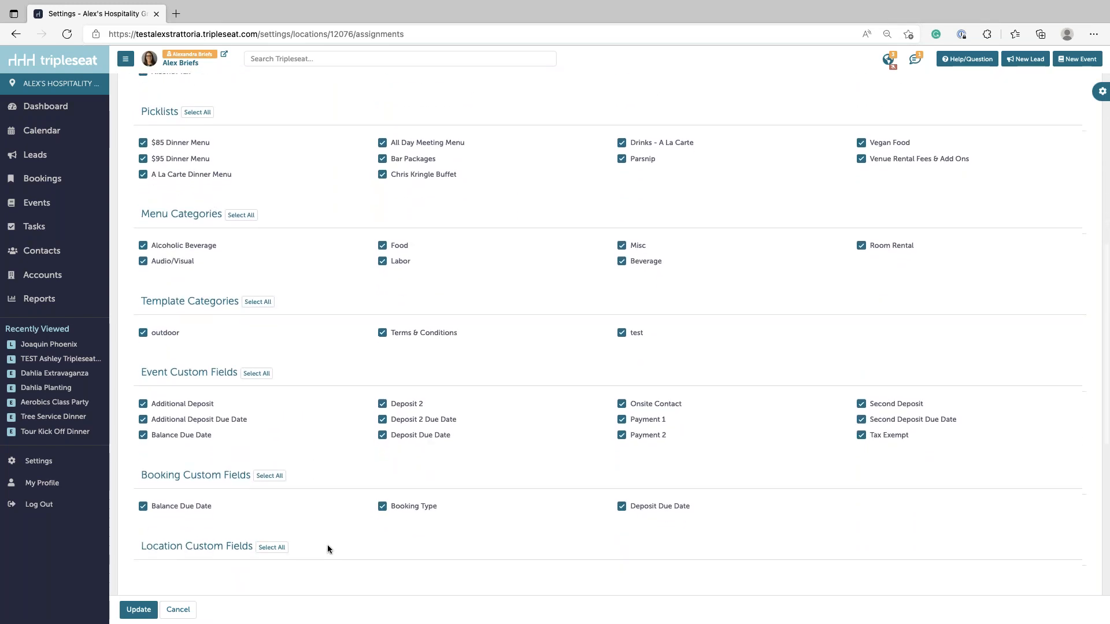
scroll(327, 549, "down", 3)
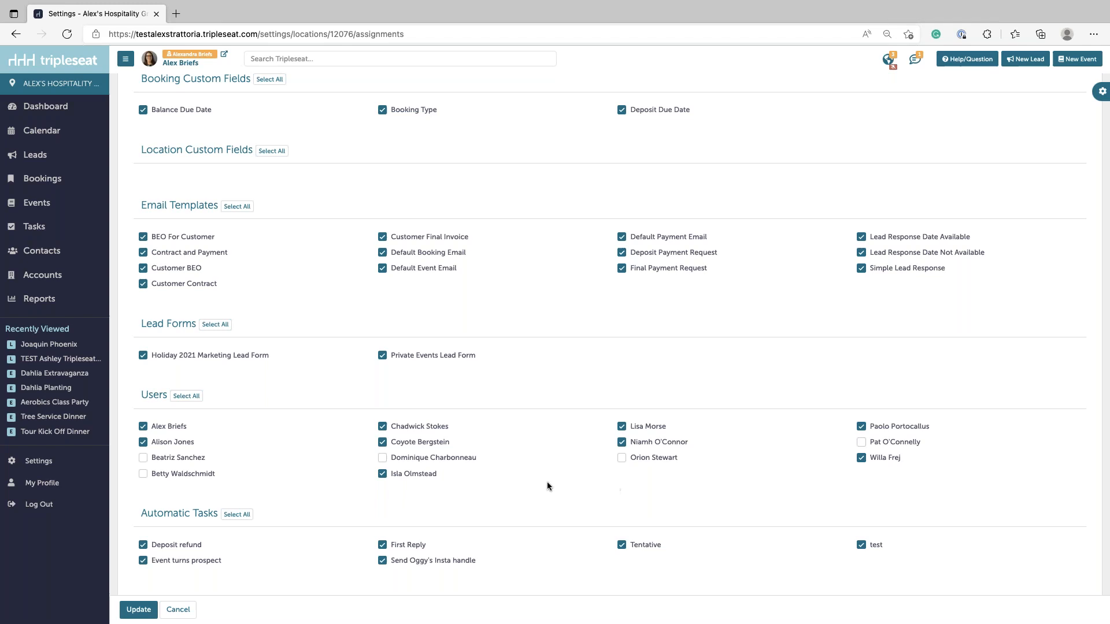
scroll(602, 399, "up", 16)
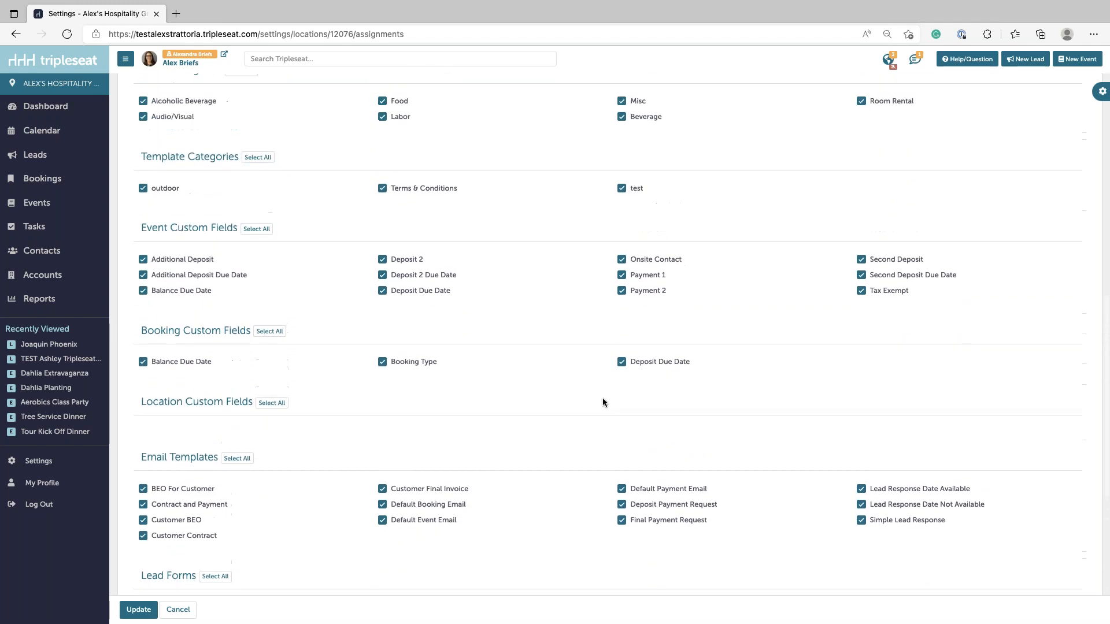
scroll(602, 398, "up", 4)
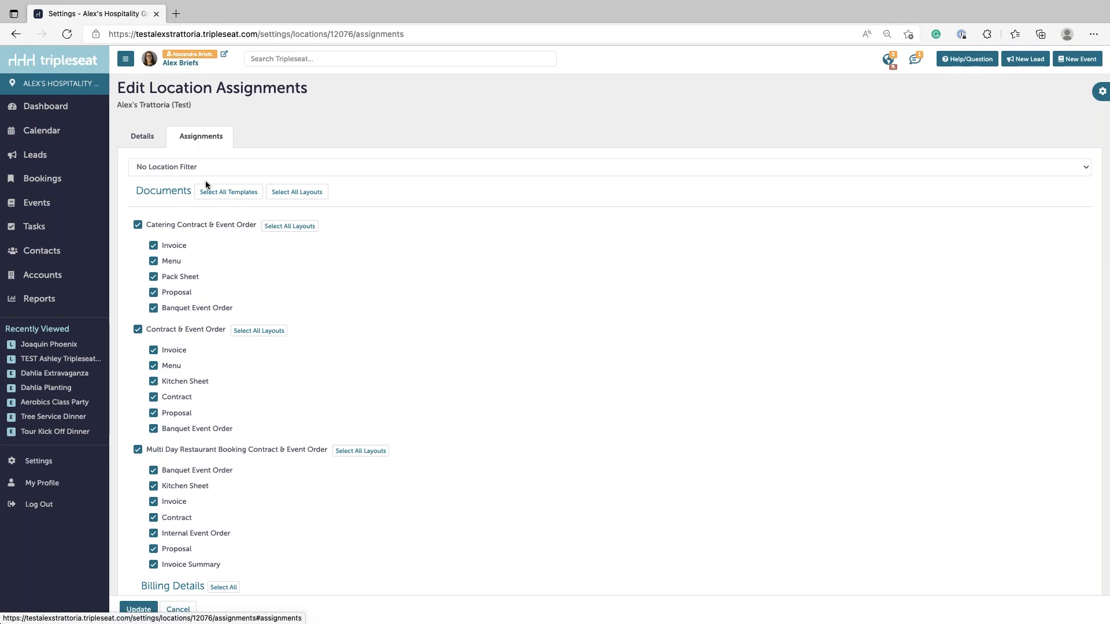
left_click(54, 461)
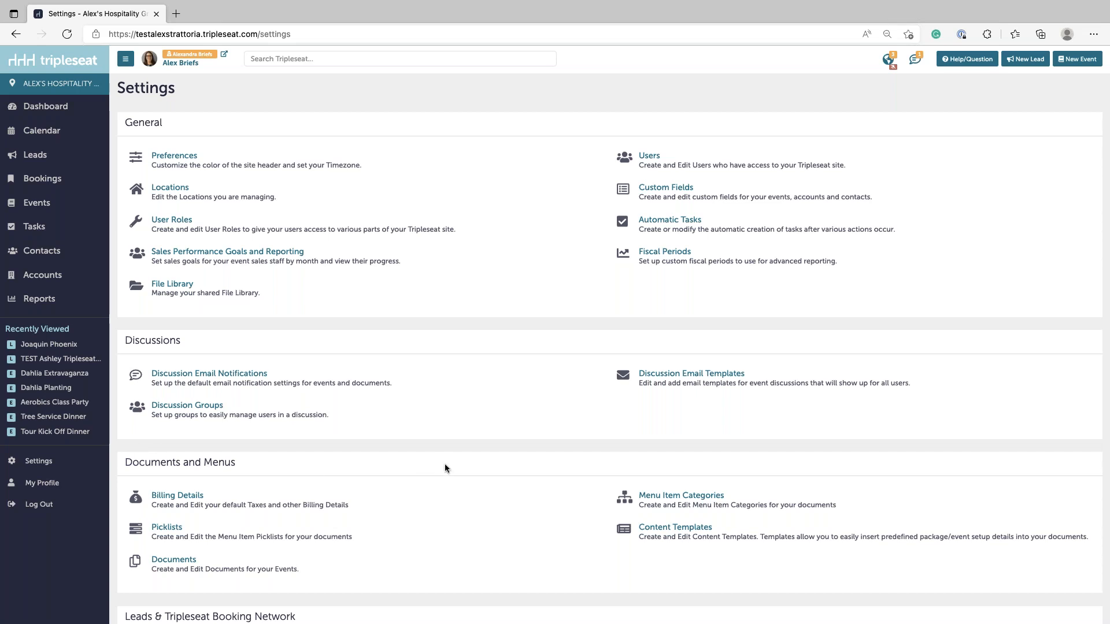
- Open the Users list from Settings and glance at a user's location list
left_click(648, 156)
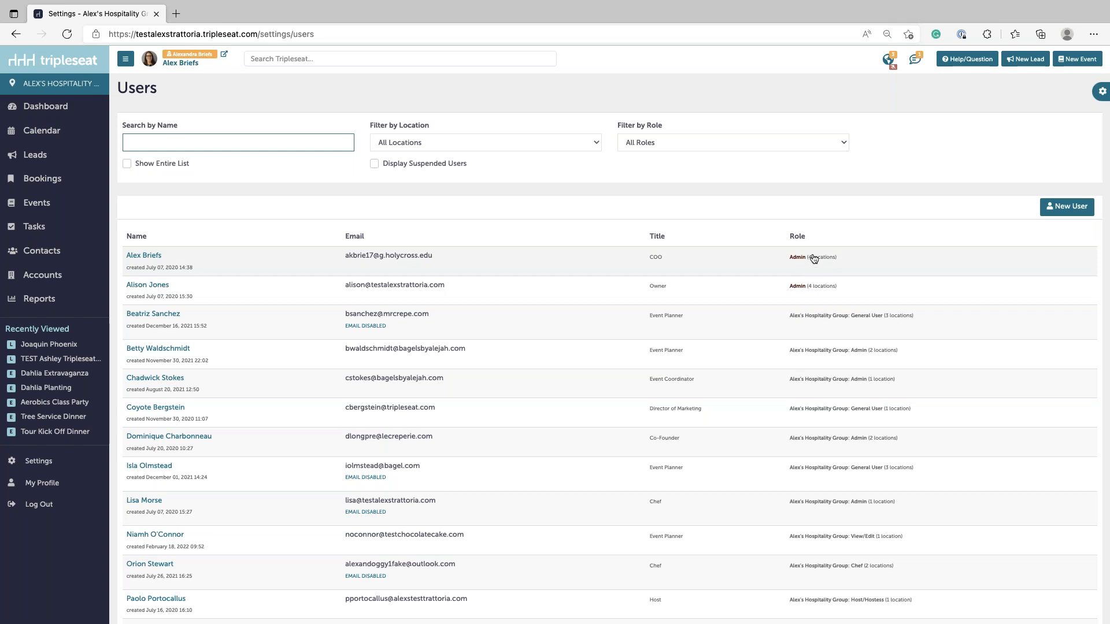
mouse_move(823, 261)
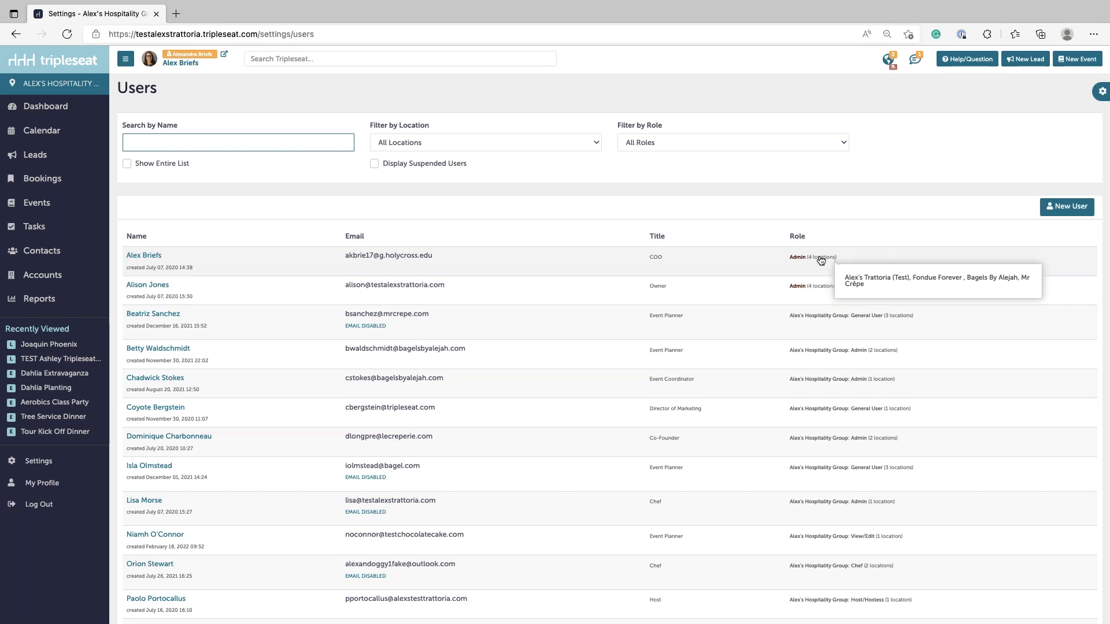
left_click(756, 189)
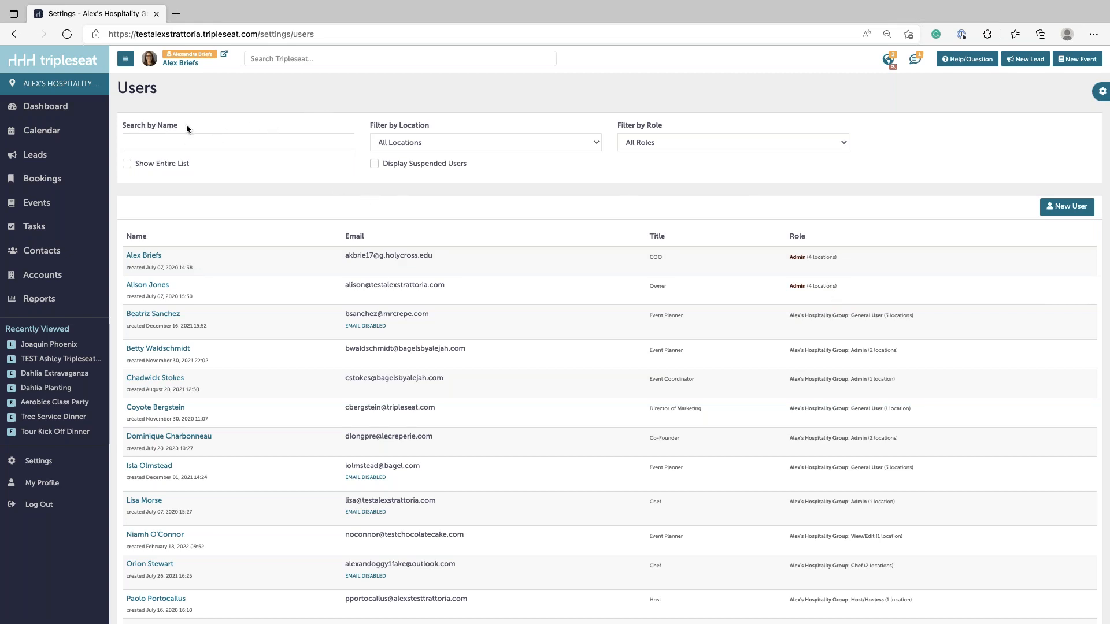
- Filter users by Alex's Trattoria (Test), then switch the location filter back to All Locations
left_click(438, 142)
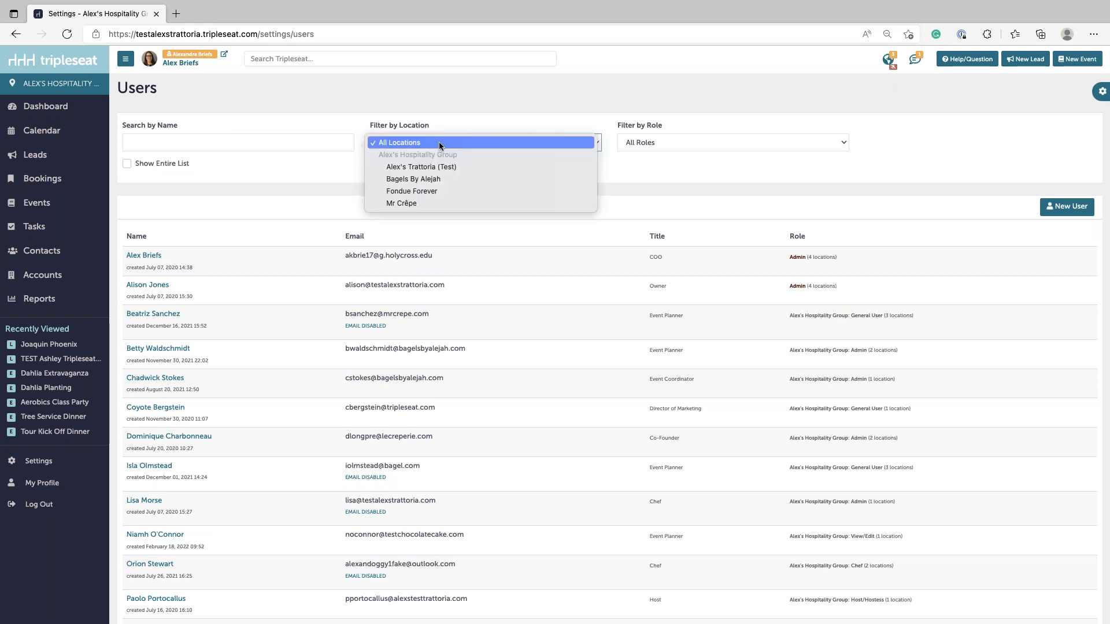
left_click(438, 166)
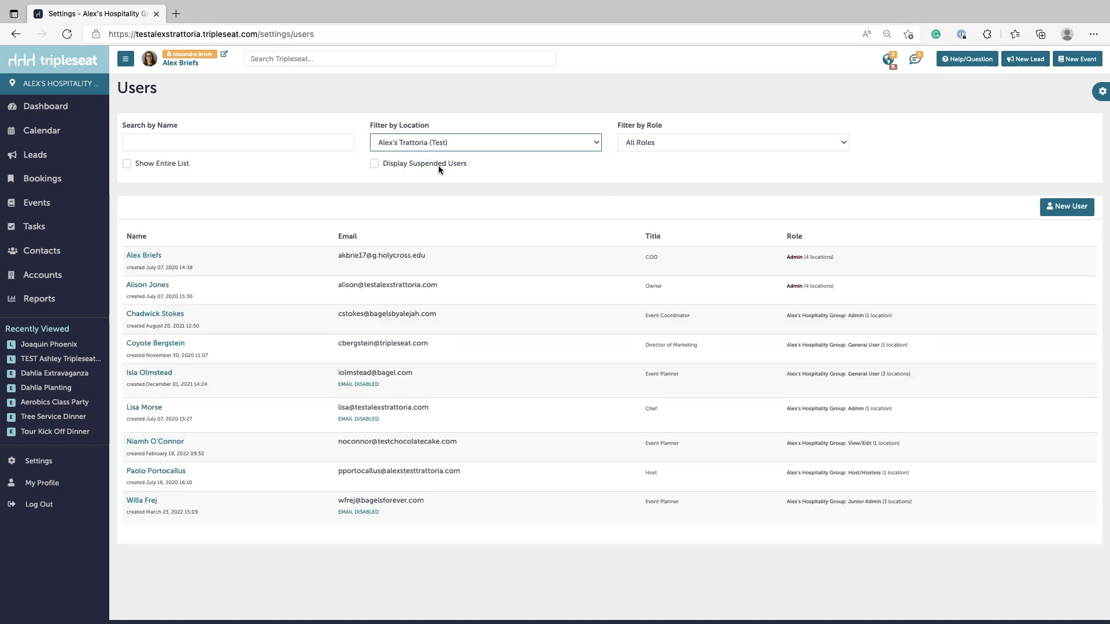
left_click(454, 139)
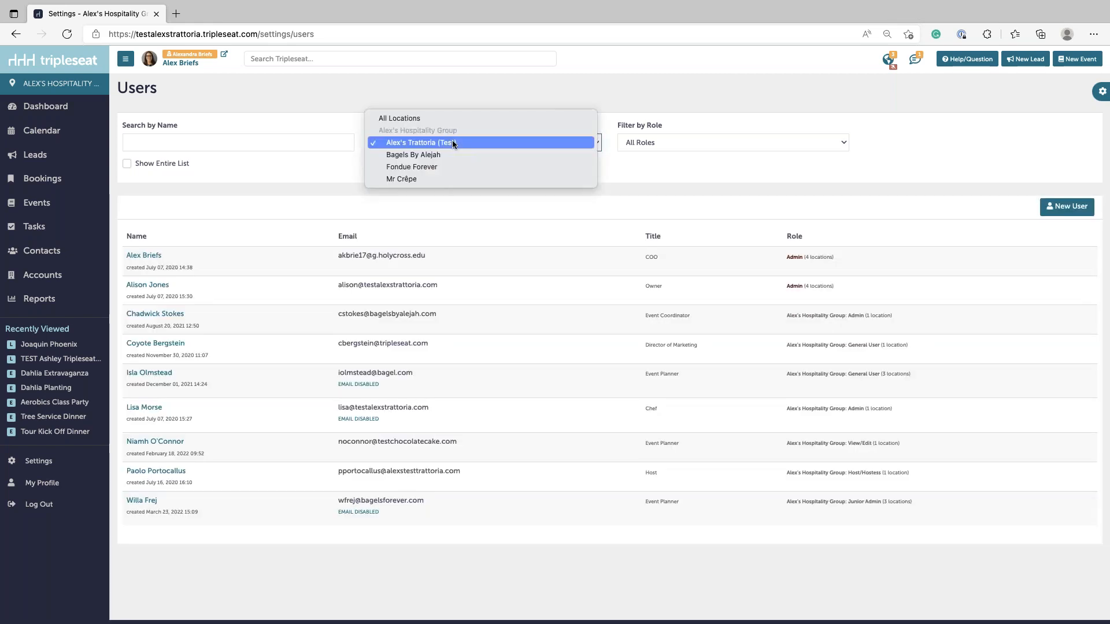
left_click(431, 116)
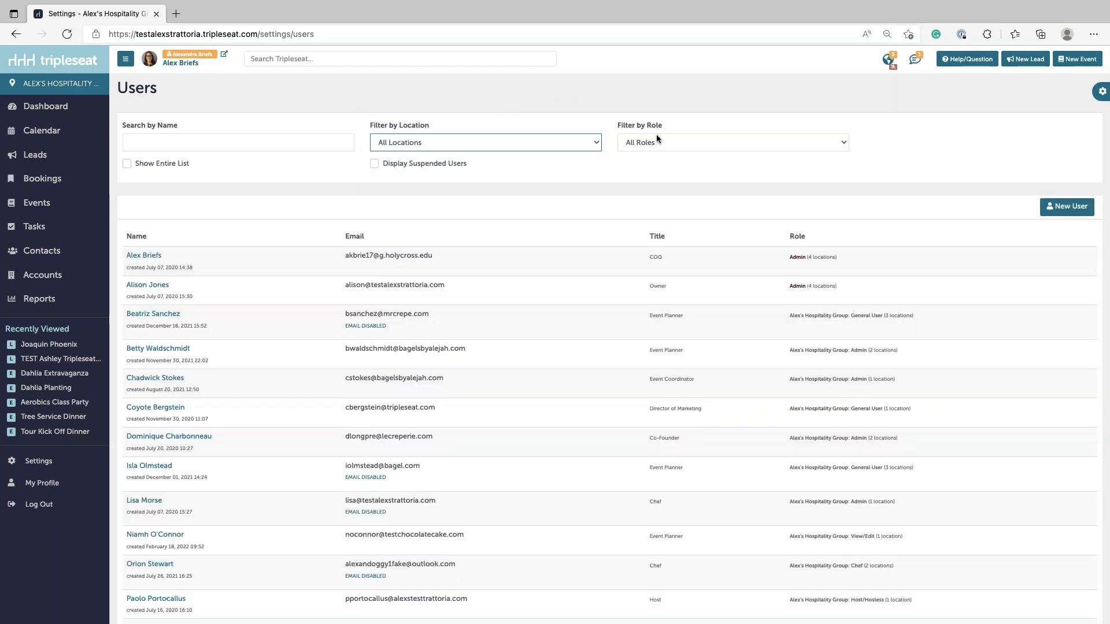
left_click(619, 187)
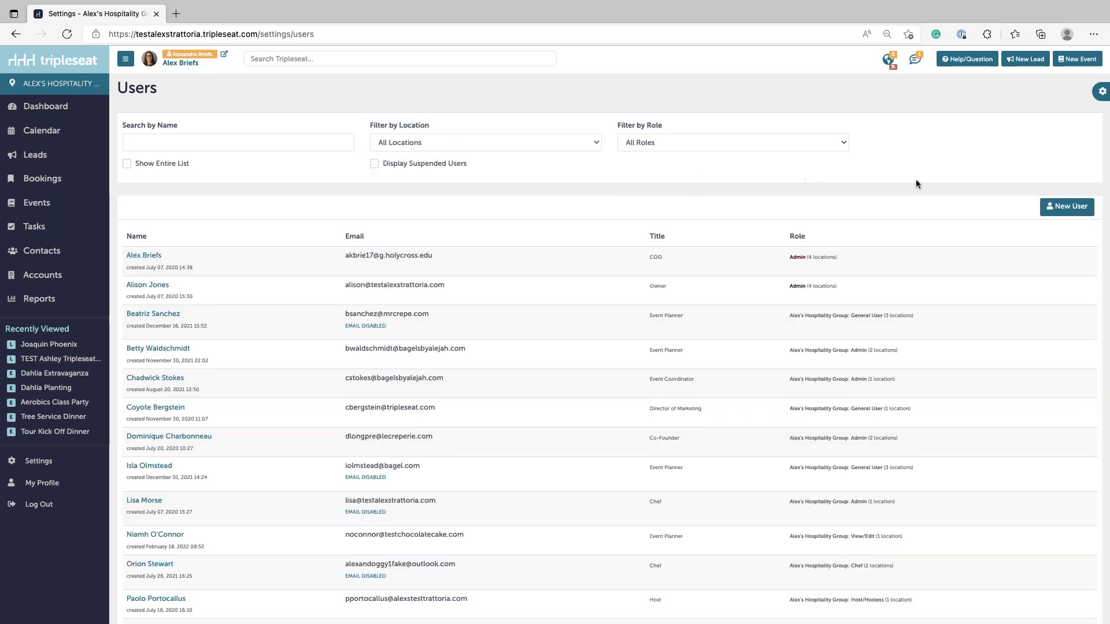
- Start a new user and enter their first and last name, fixing a last-name typo
left_click(1051, 210)
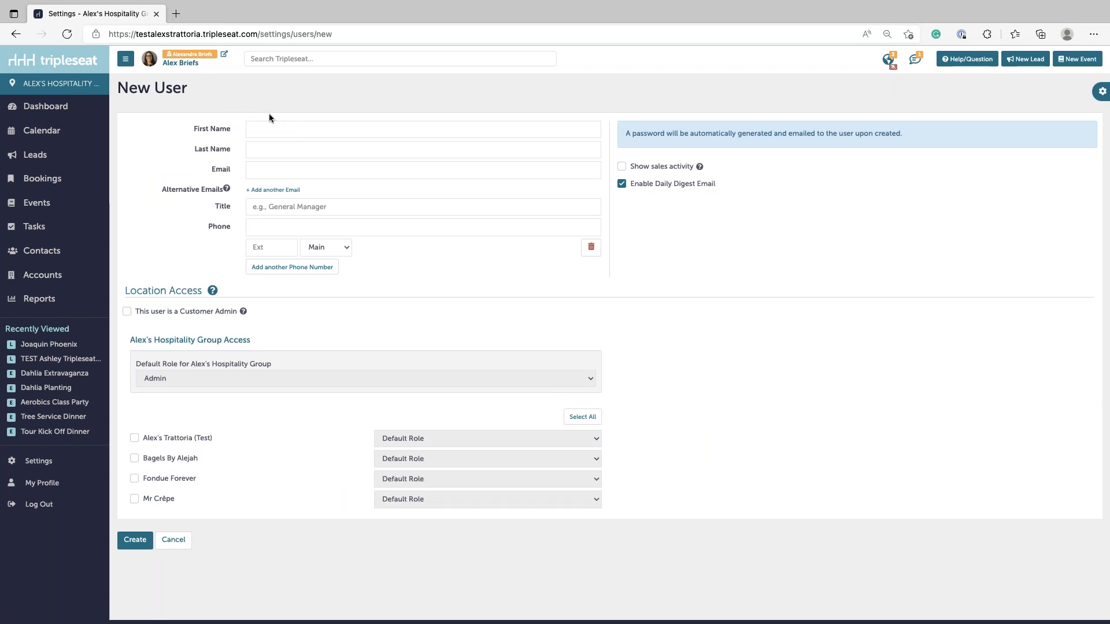
left_click(285, 129)
left_click(489, 151)
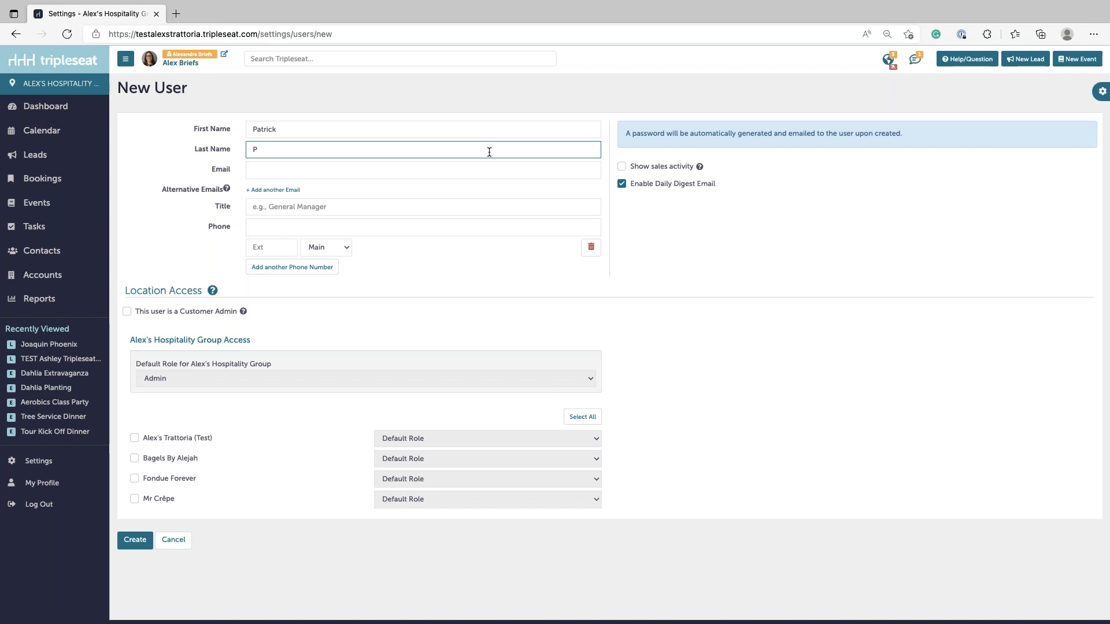
- Enter the new user's e-mail address and the title Event Planner
left_click(265, 171)
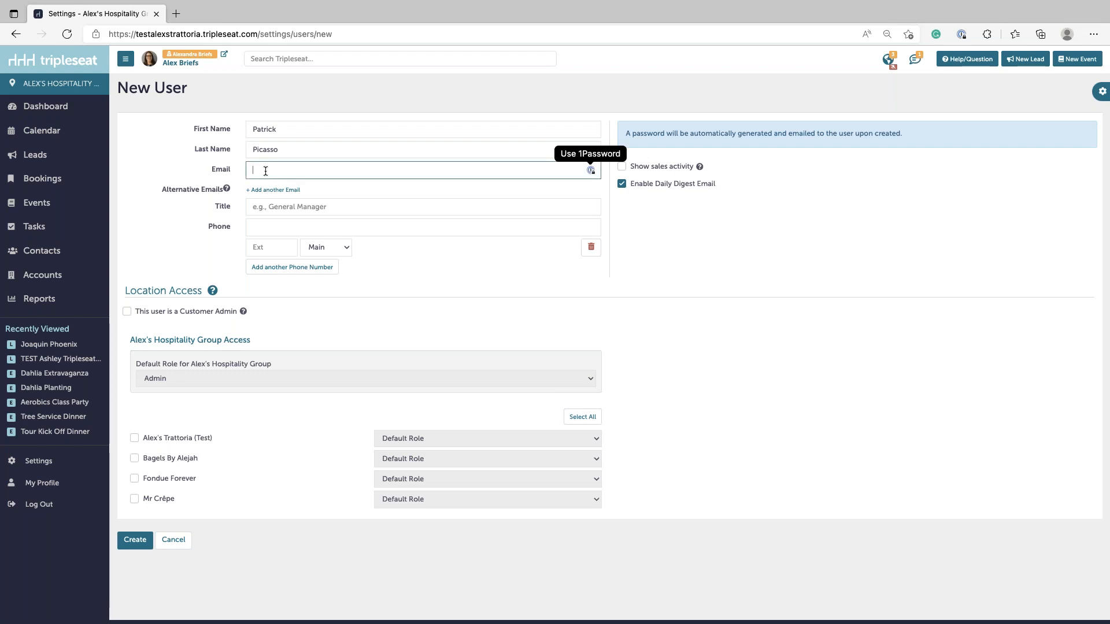
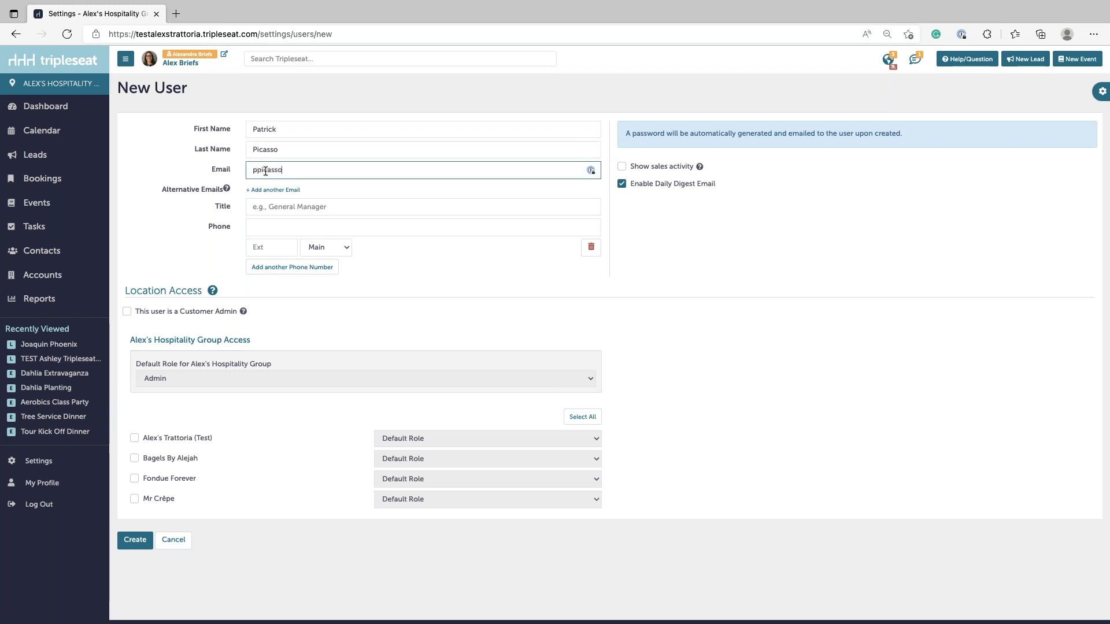
left_click(288, 208)
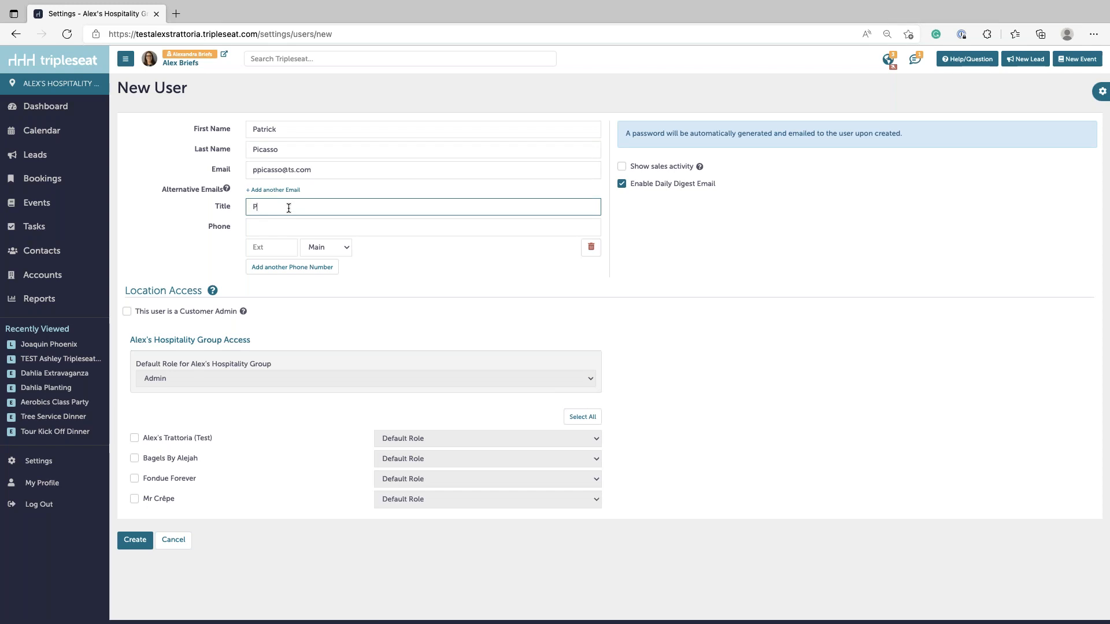
type("Event Planner")
- Leave Customer Admin unticked and grant access to Alex's Trattoria (Test) and Bagels By Alejah
left_click(127, 312)
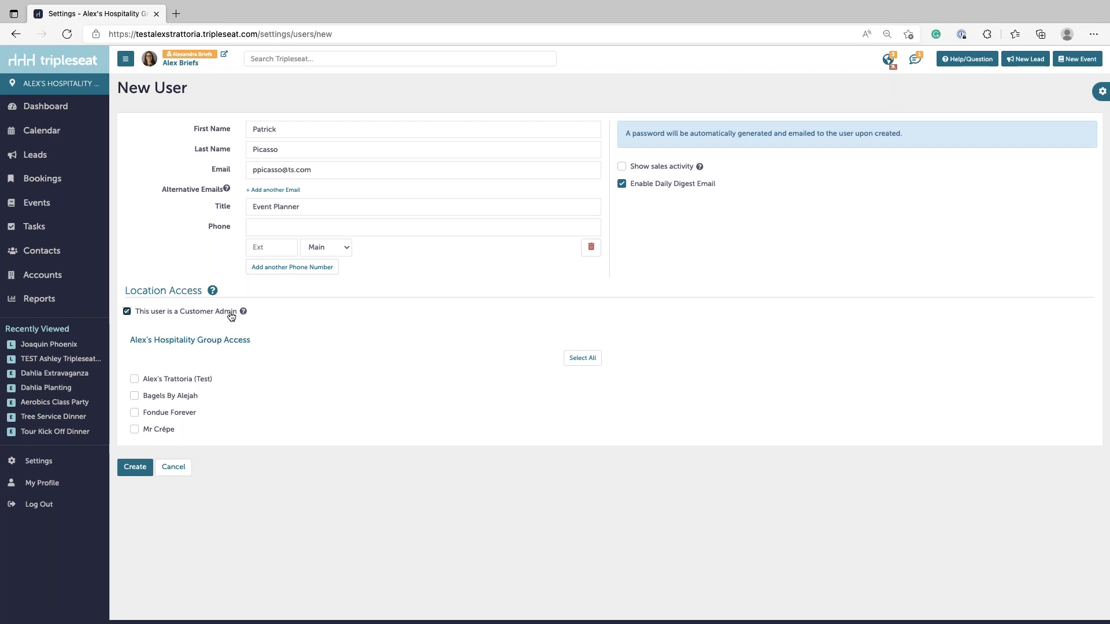
left_click(128, 313)
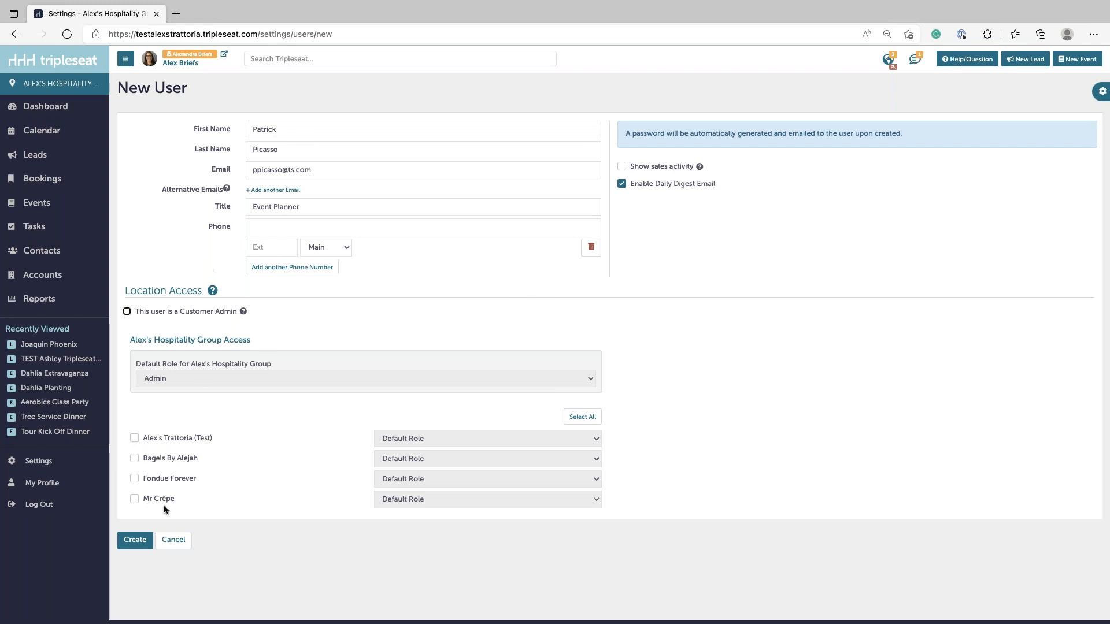
left_click(134, 437)
left_click(135, 459)
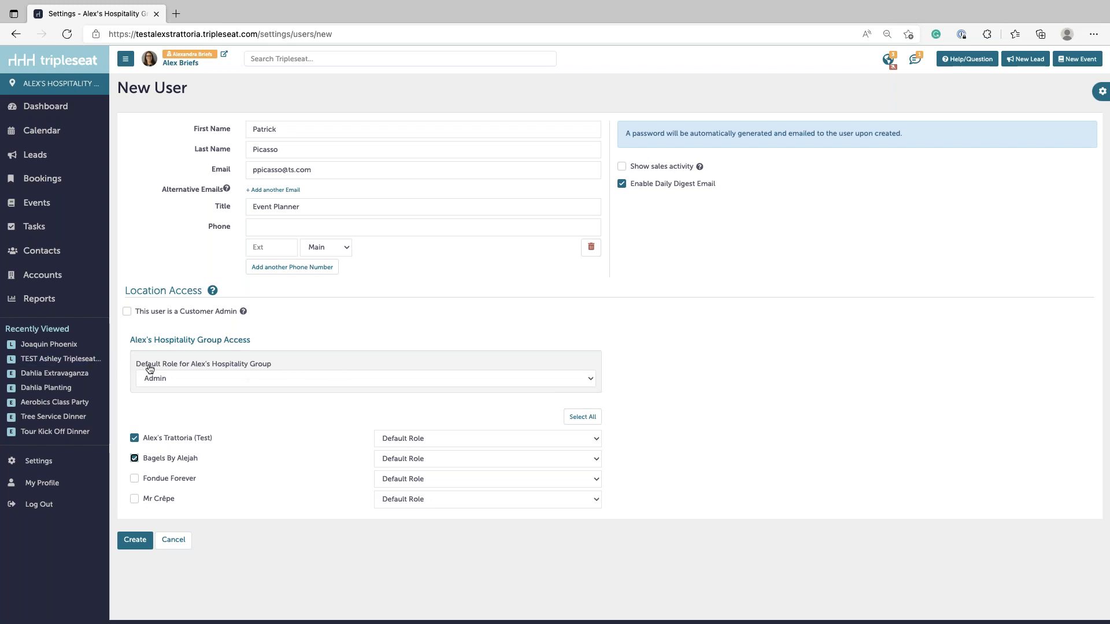
- Set default role General User, Bagels By Alejah to Leads and Events Only, and create the user
left_click(197, 383)
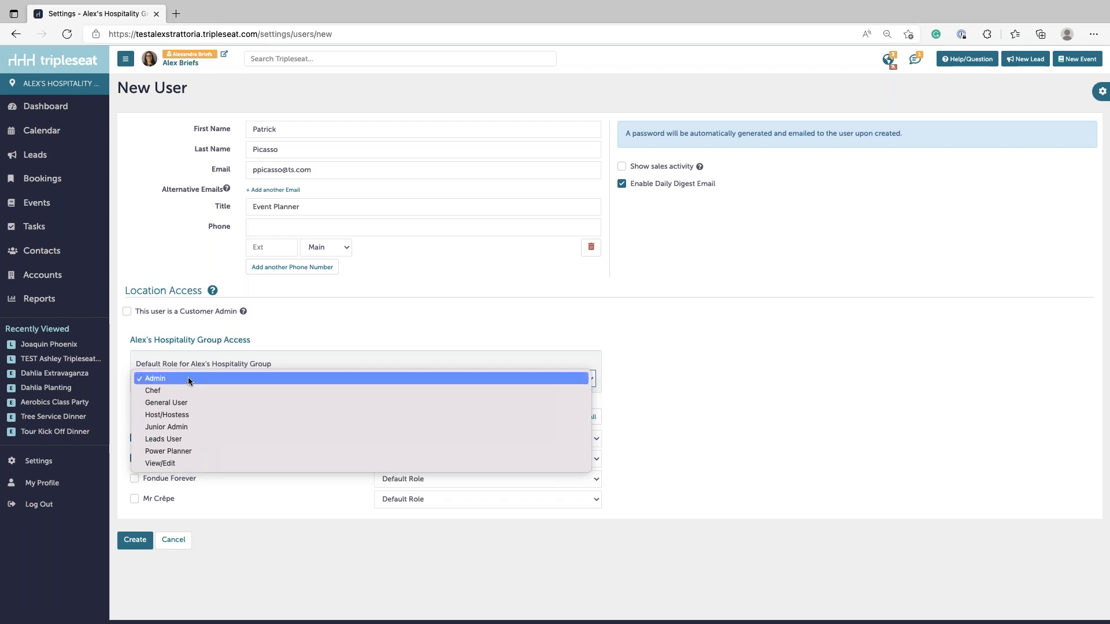
left_click(171, 404)
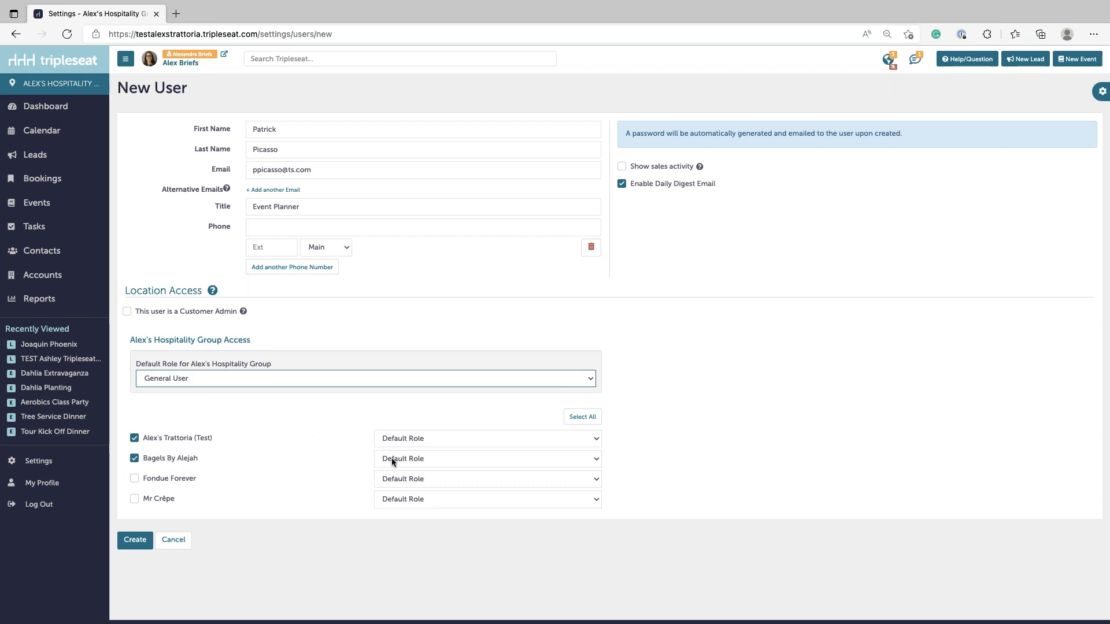
left_click(422, 459)
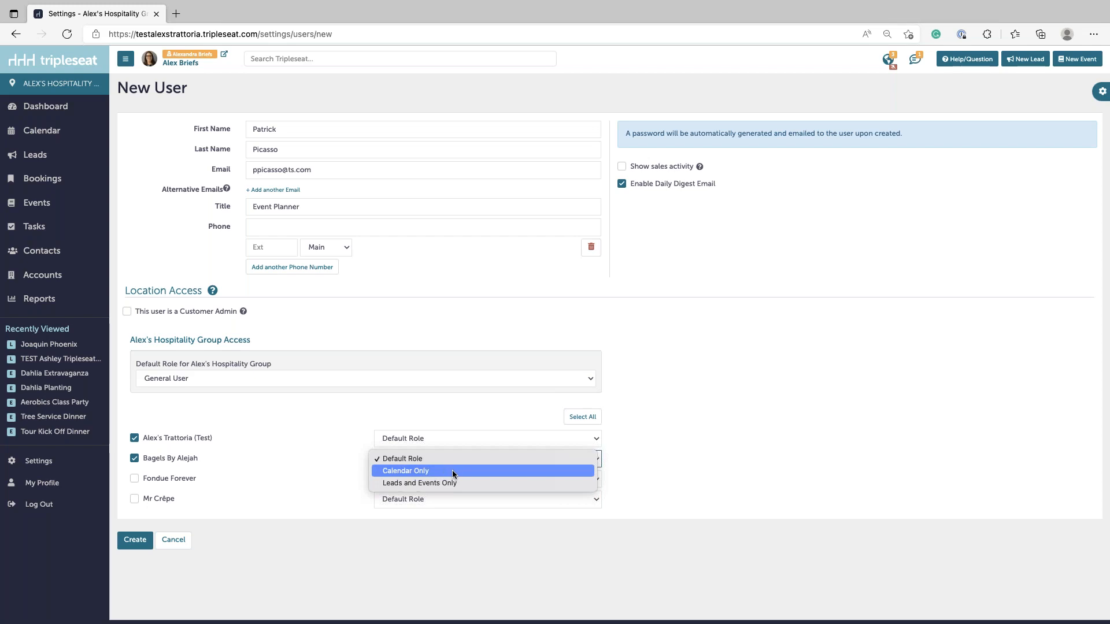
left_click(392, 486)
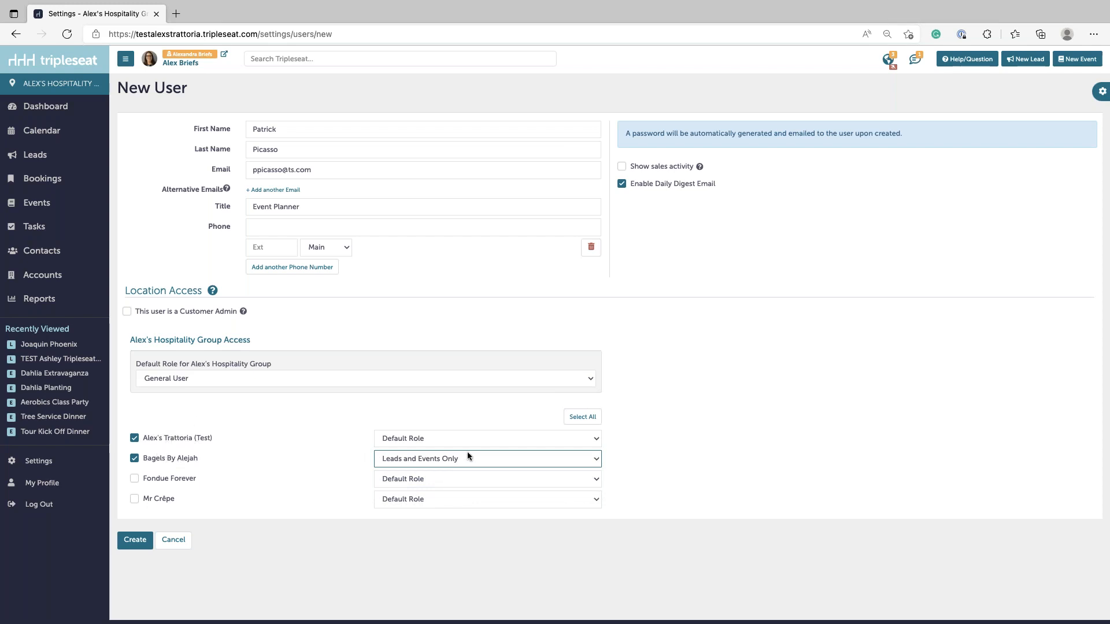
left_click(339, 415)
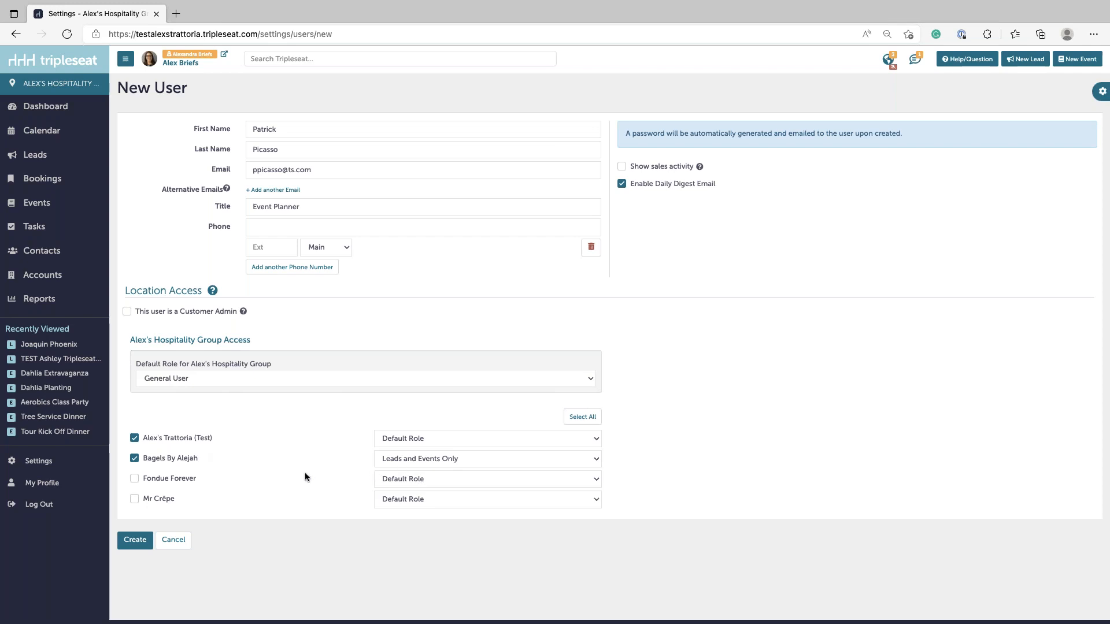
left_click(128, 541)
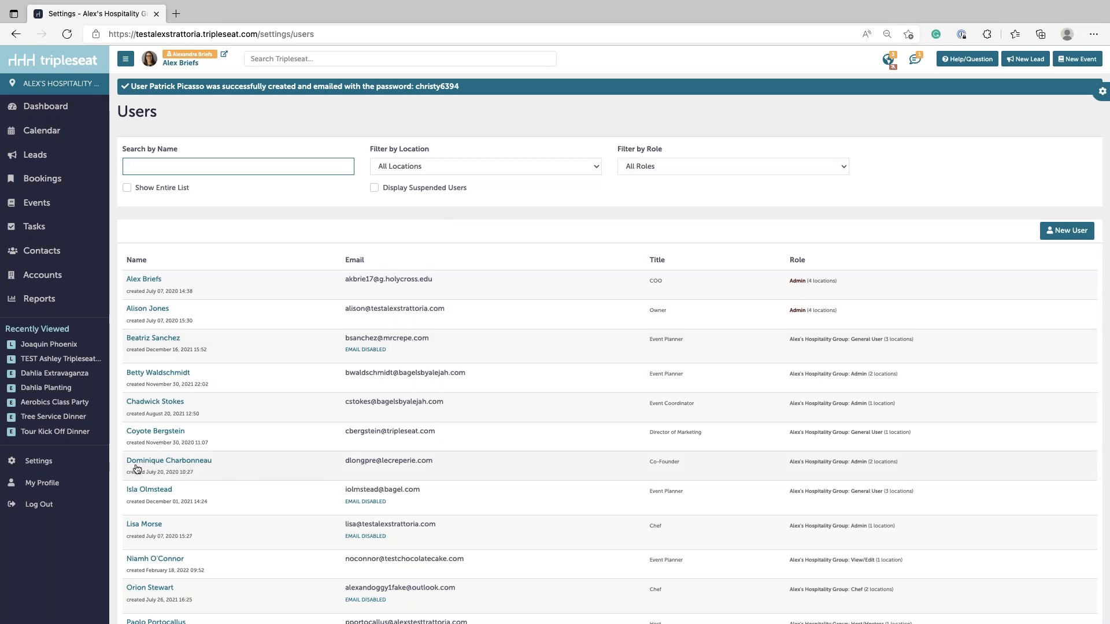
- Open the Co-Founder user's record and toggle the 'This user is Active' checkbox
left_click(179, 466)
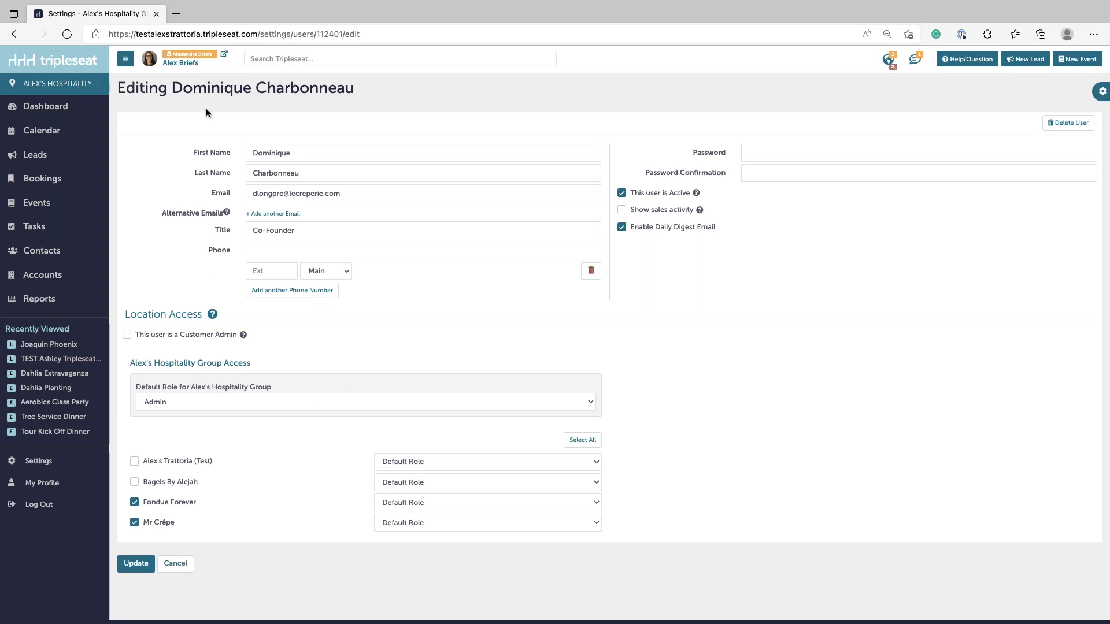
left_click(622, 195)
left_click(622, 194)
left_click(643, 199)
left_click(643, 199)
- Return to the Users list and display suspended users
left_click(1102, 90)
left_click(17, 34)
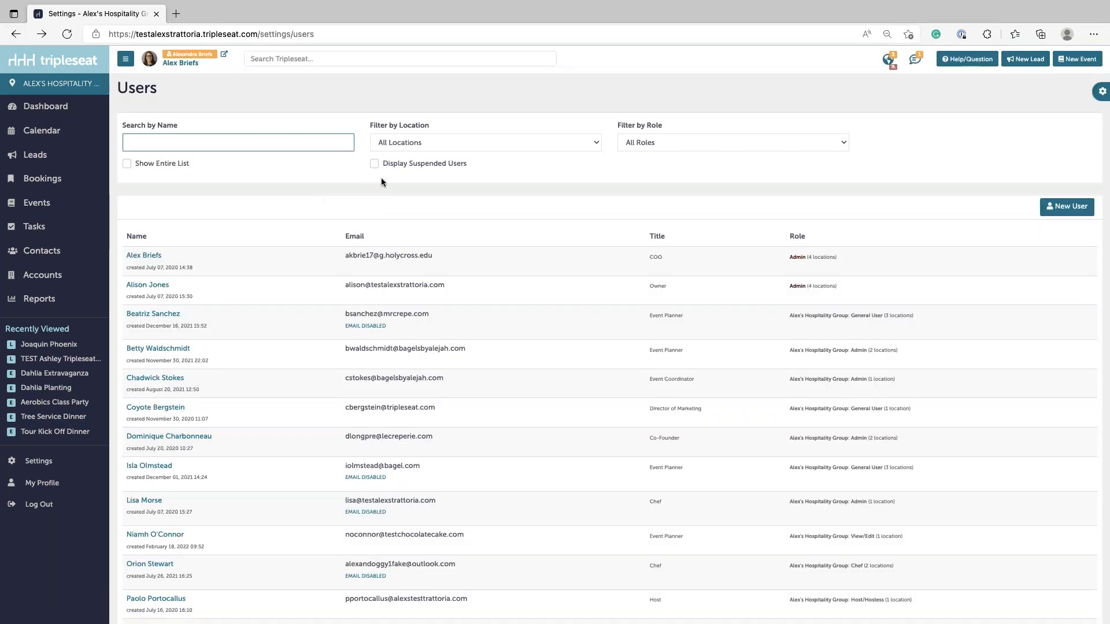
left_click(375, 164)
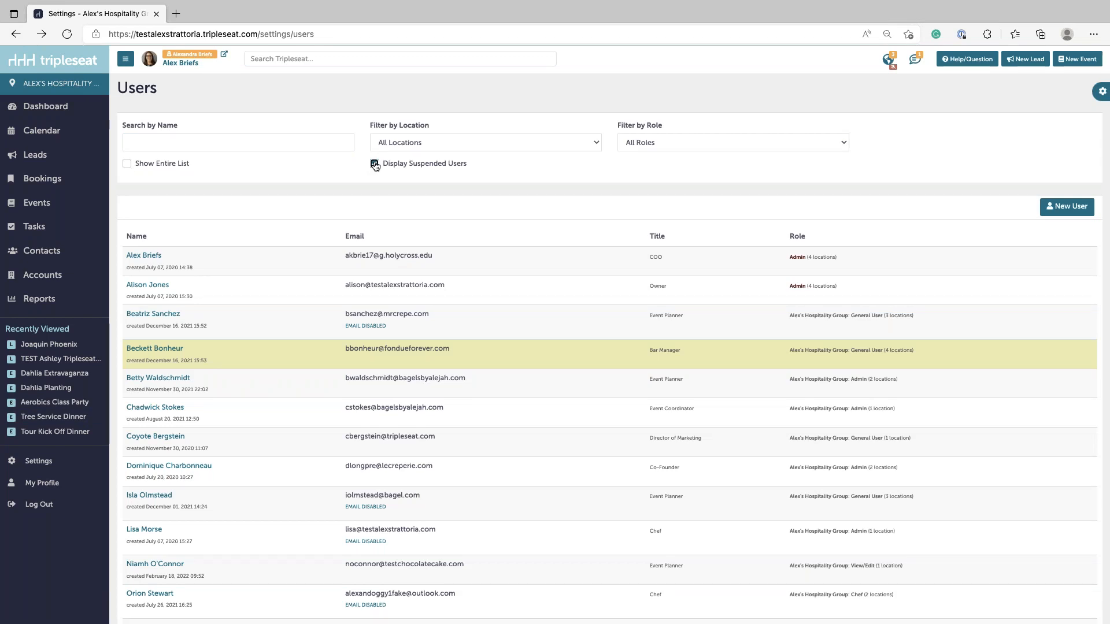
- Mark the suspended Bar Manager user as active and save the update
left_click(164, 350)
left_click(620, 194)
left_click(133, 563)
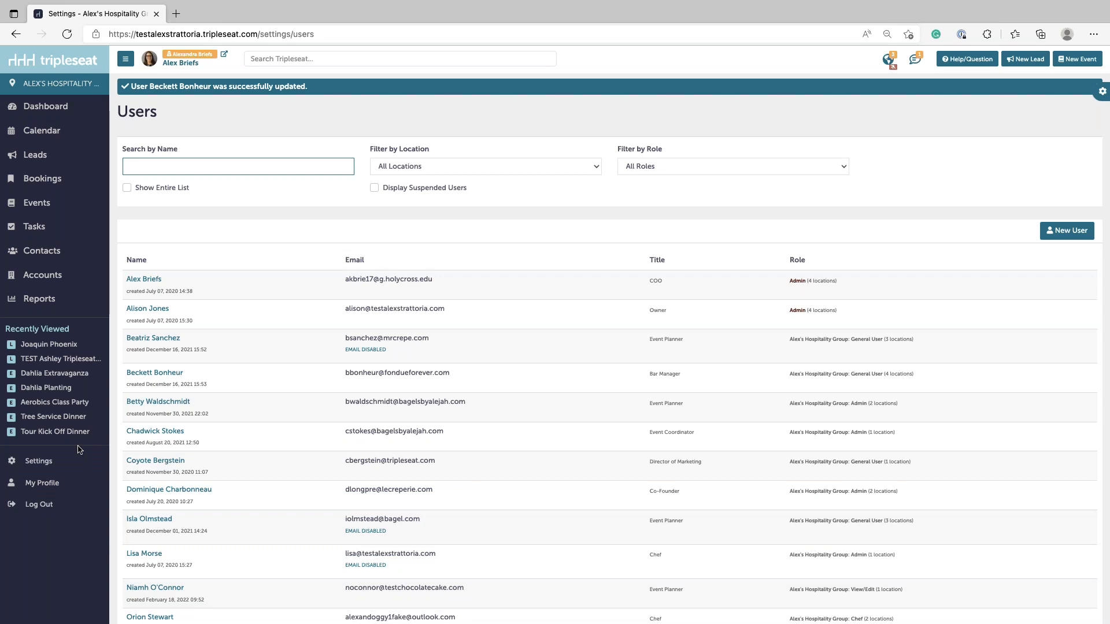
- Go to Settings > User Roles to view the global and location-based roles
left_click(37, 472)
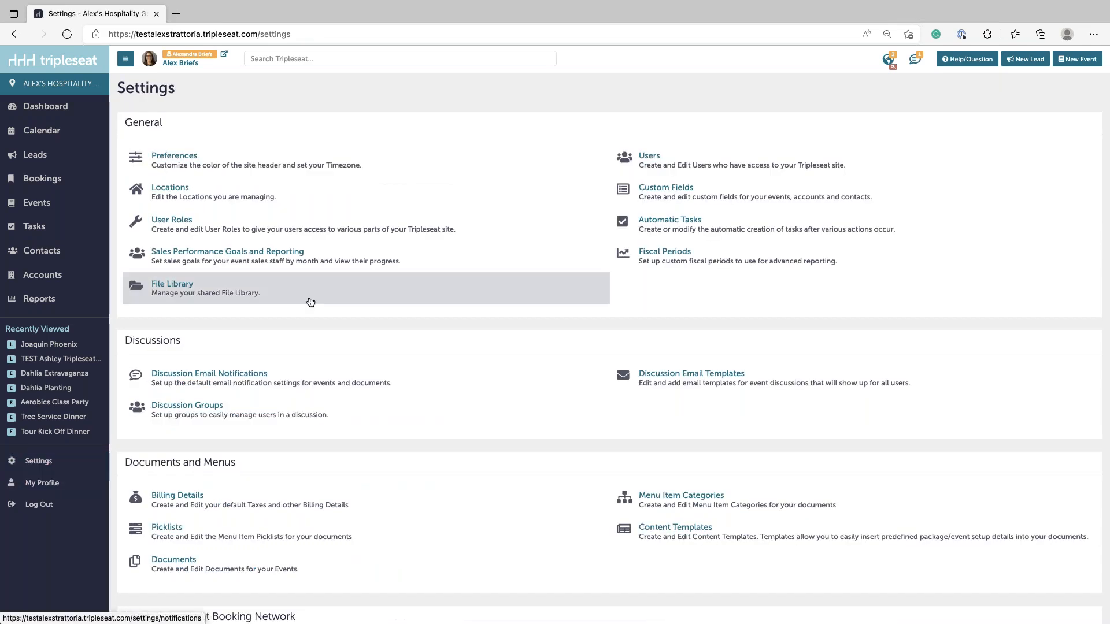
left_click(181, 223)
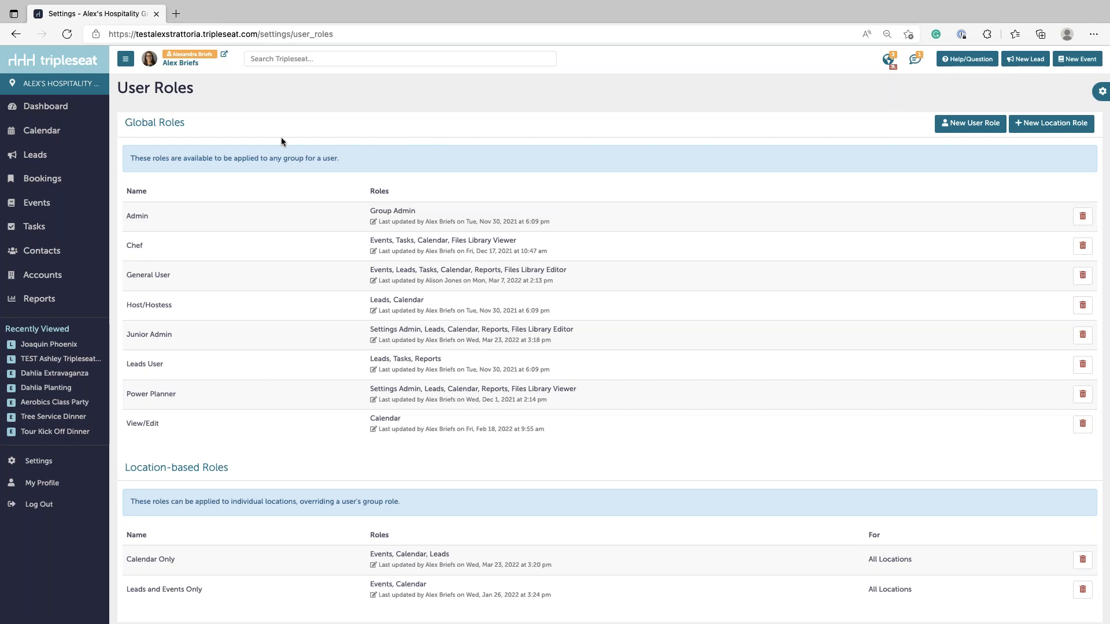
left_click_drag(123, 123, 186, 123)
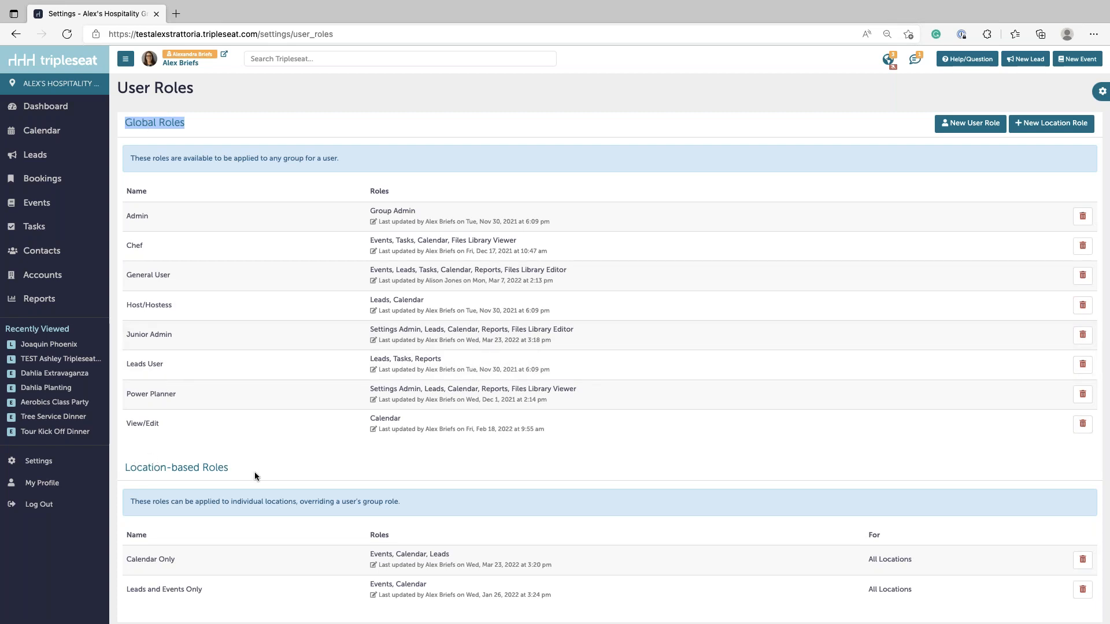
left_click(327, 122)
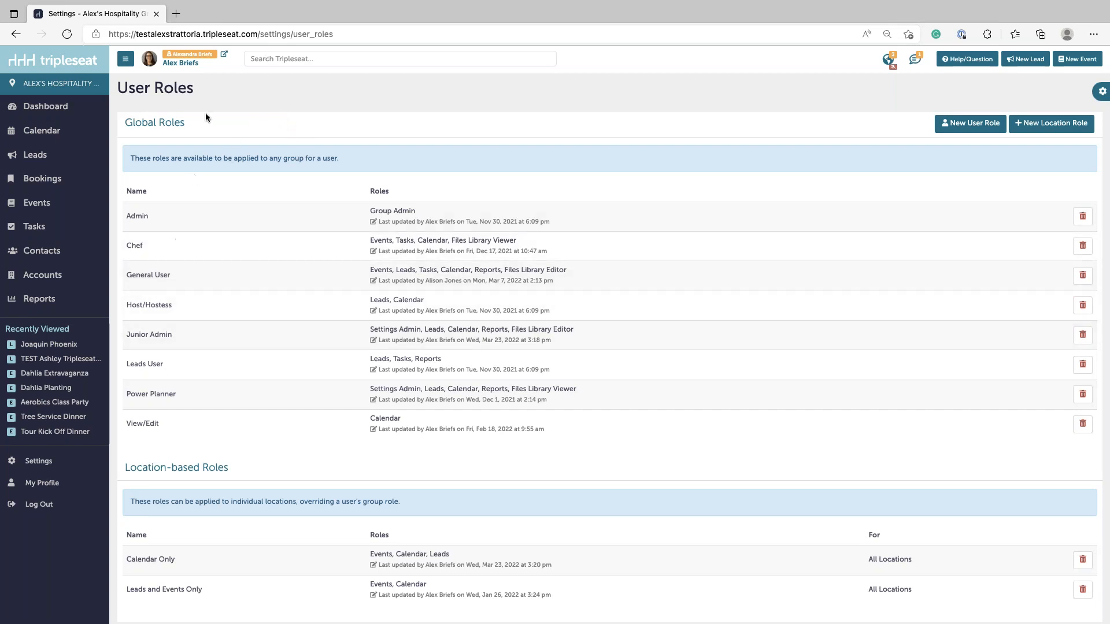
- Open the Junior Admin role and scroll down to its Settings access options
left_click(164, 336)
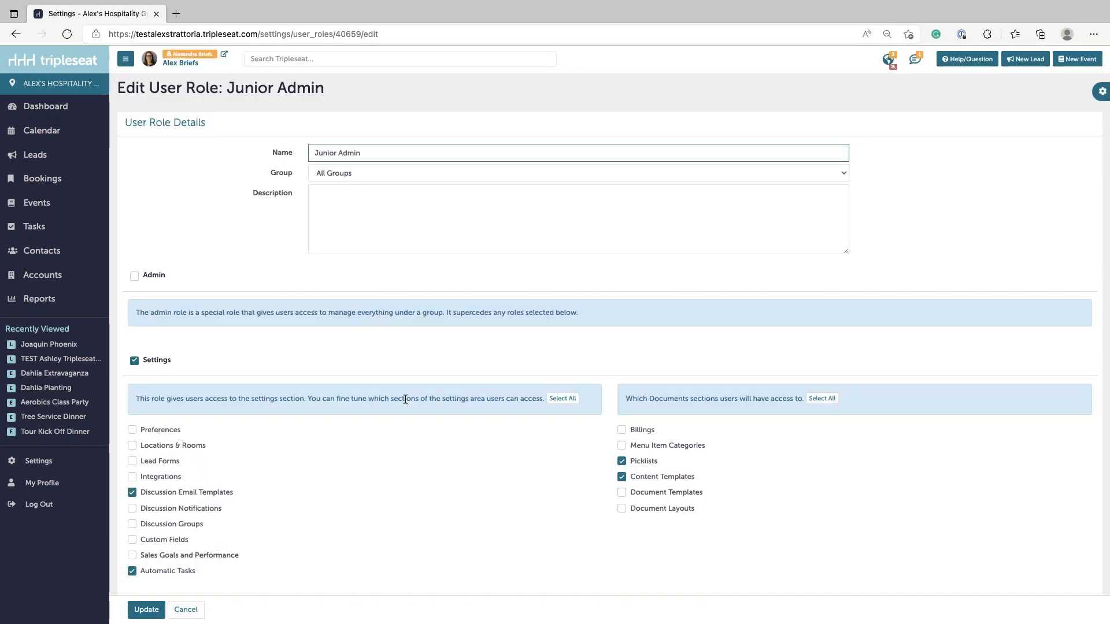
scroll(399, 401, "down", 1)
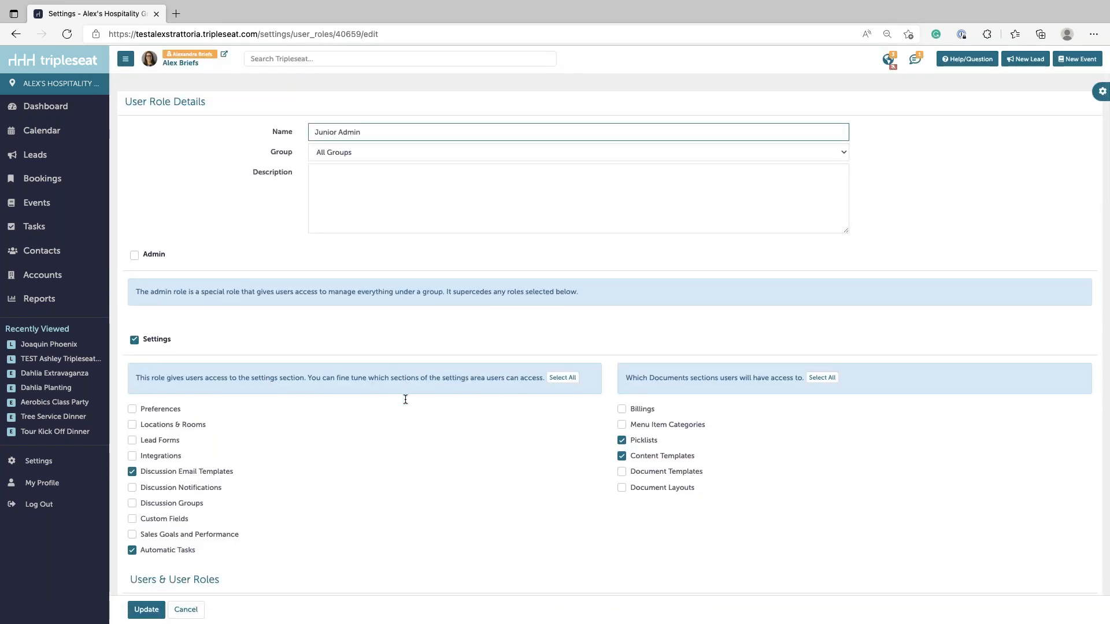
scroll(405, 400, "down", 2)
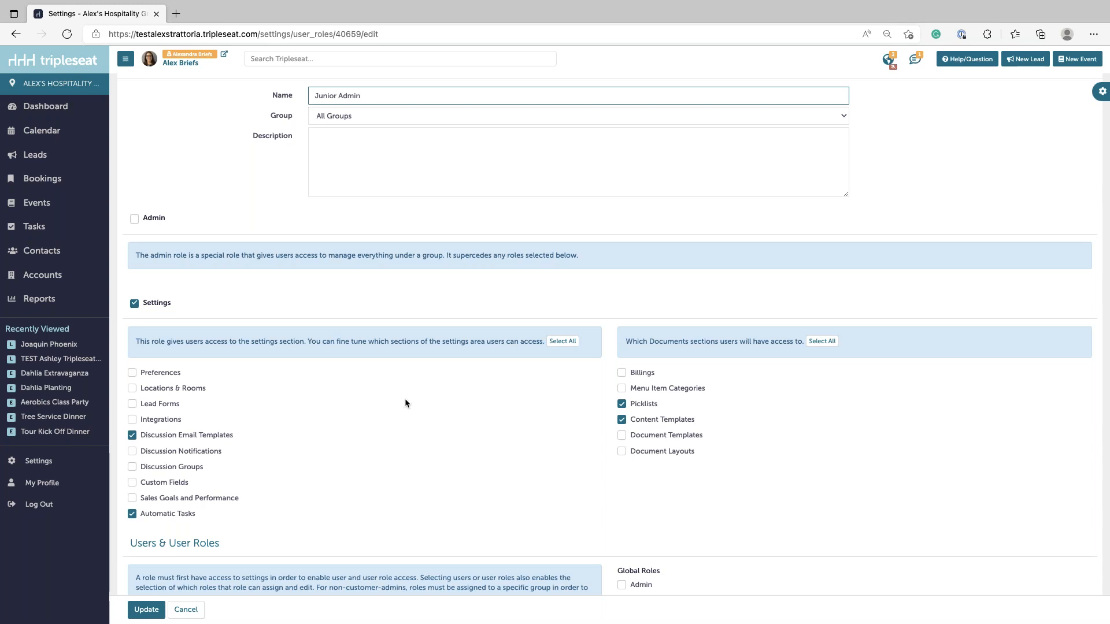
scroll(401, 343, "down", 2)
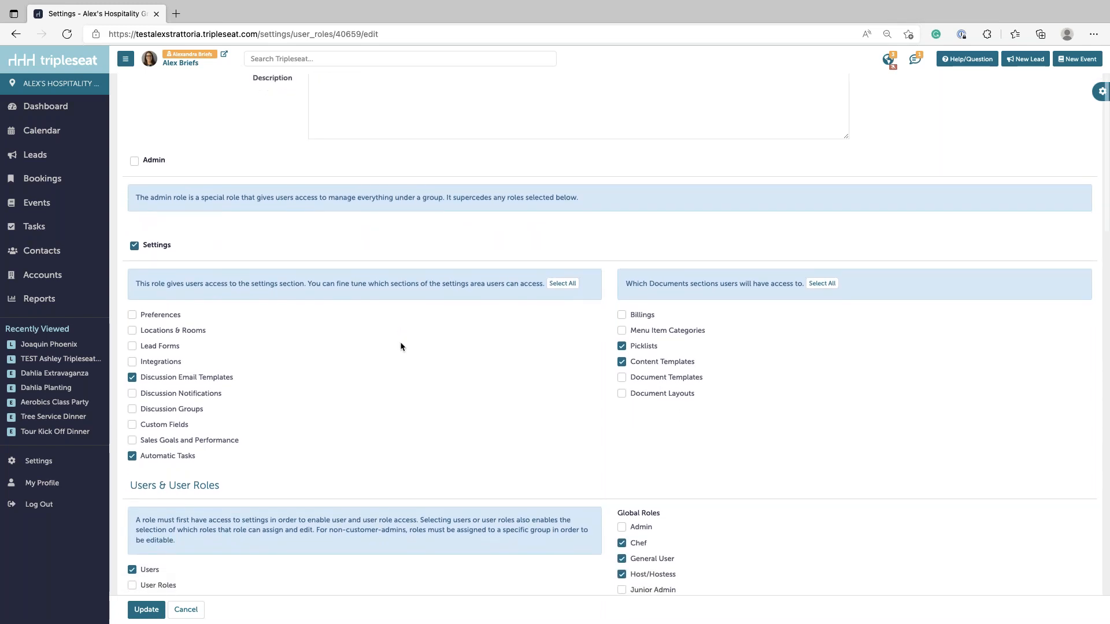
scroll(400, 341, "down", 1)
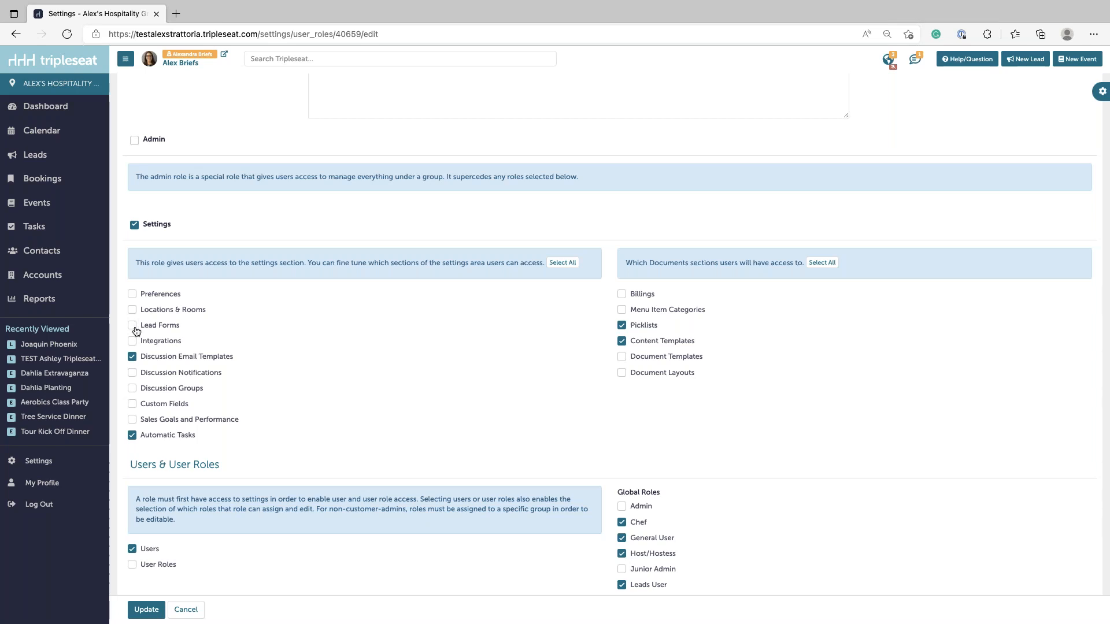
- Grant Sales Goals and Performance, Discussion Groups and Discussion Notifications settings access
left_click(132, 422)
left_click(133, 390)
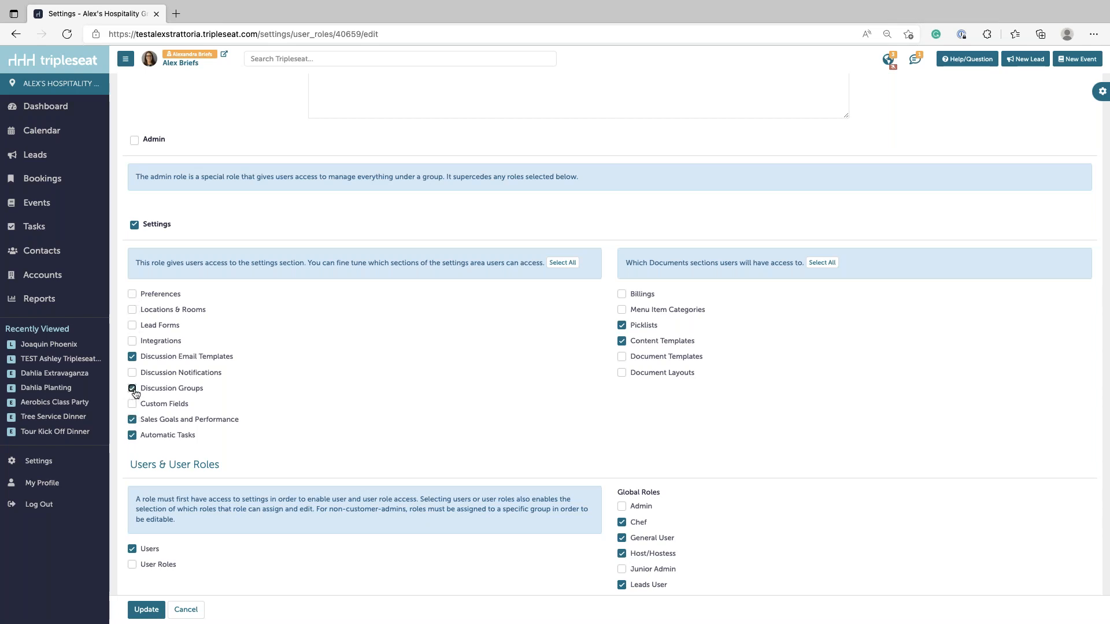
left_click(133, 374)
scroll(155, 424, "down", 3)
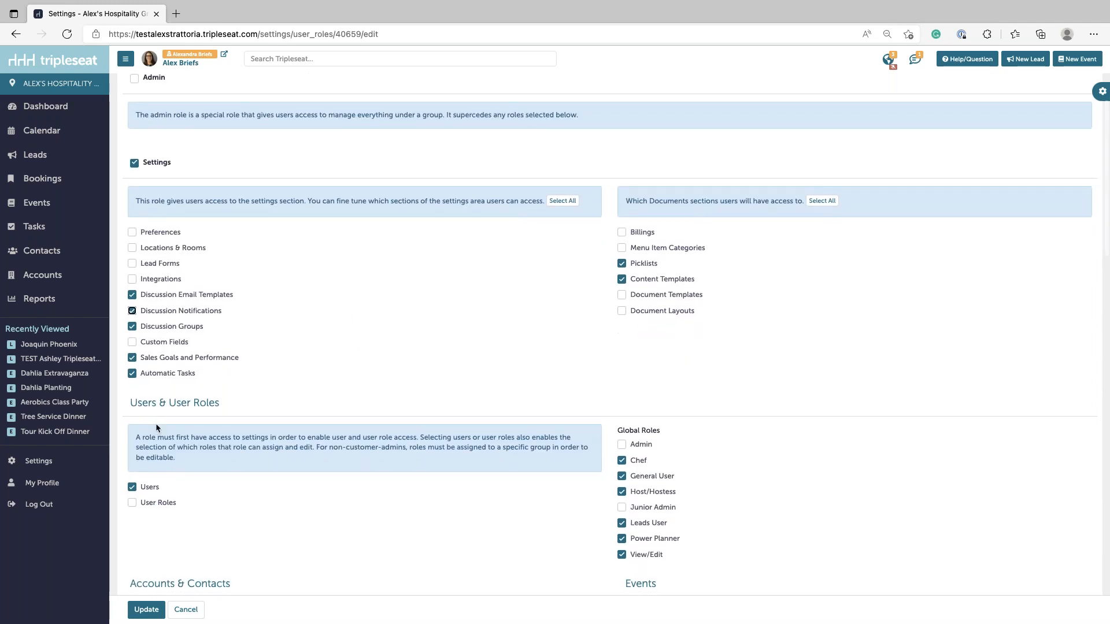
scroll(156, 428, "down", 3)
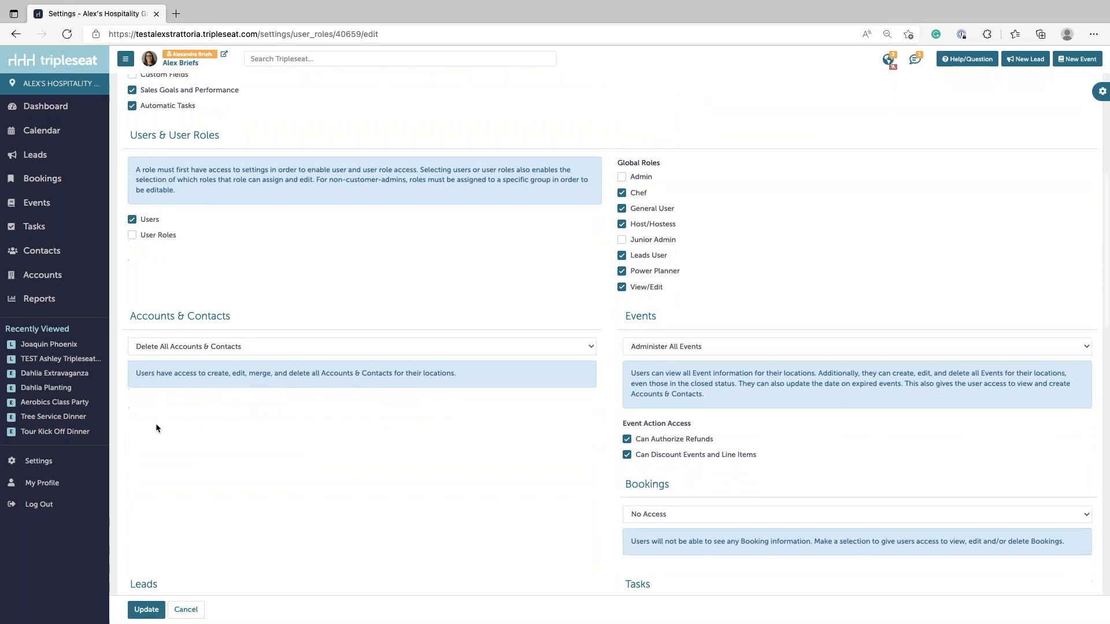
scroll(156, 427, "down", 2)
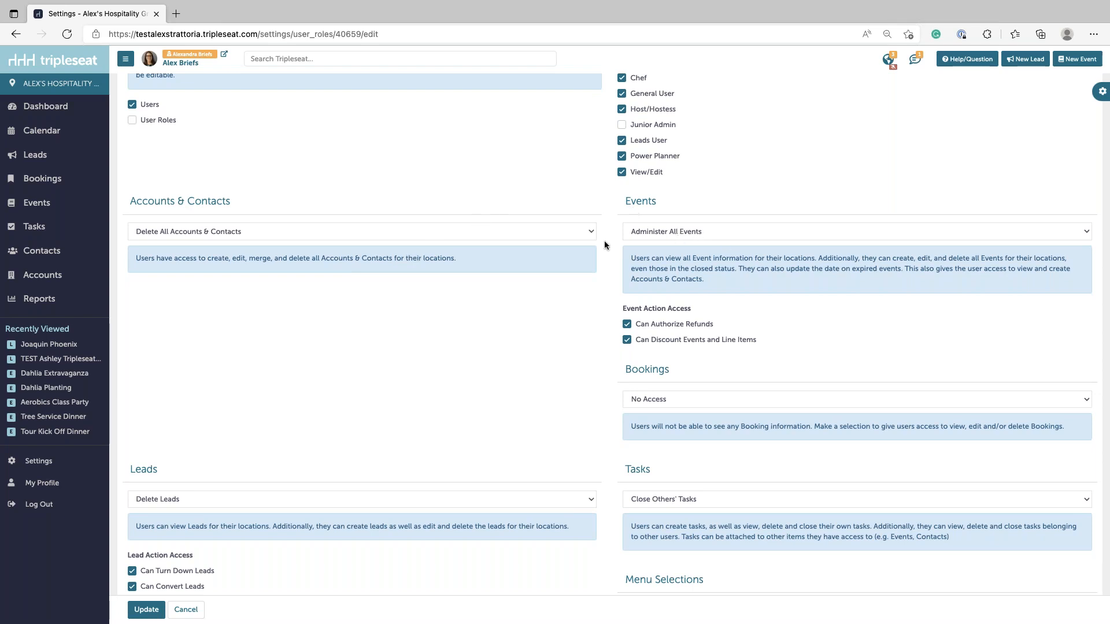
left_click(714, 231)
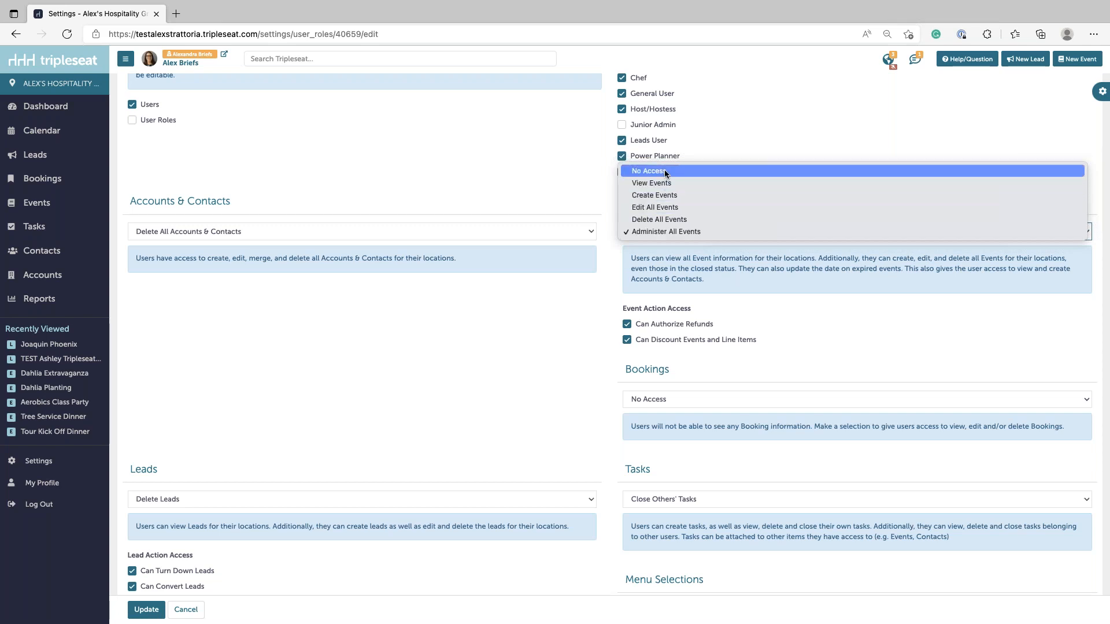
left_click(916, 423)
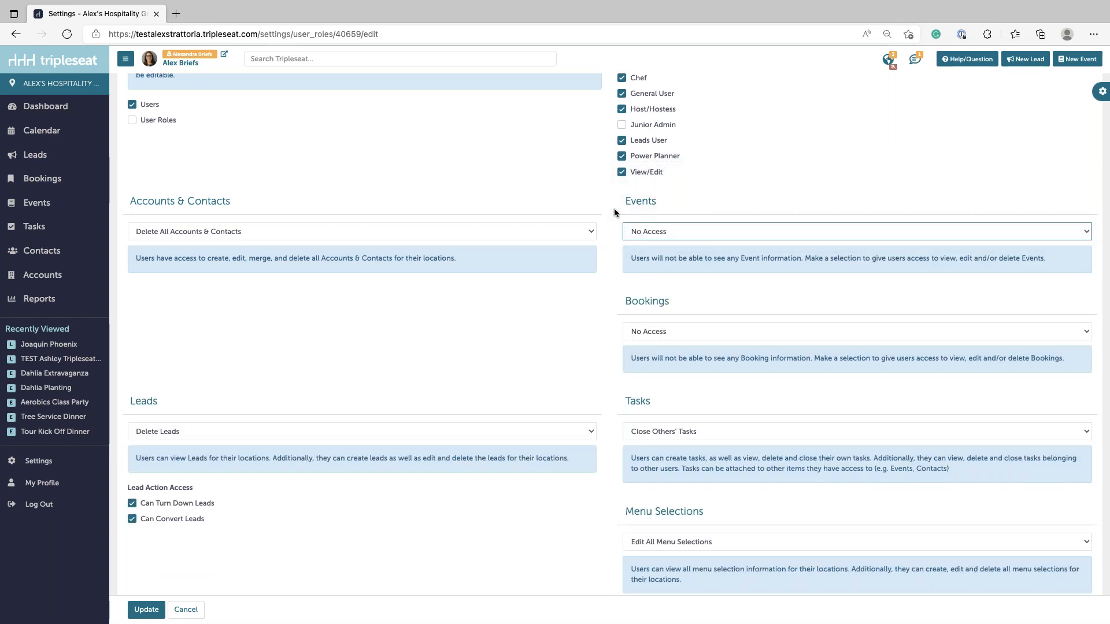
left_click(636, 232)
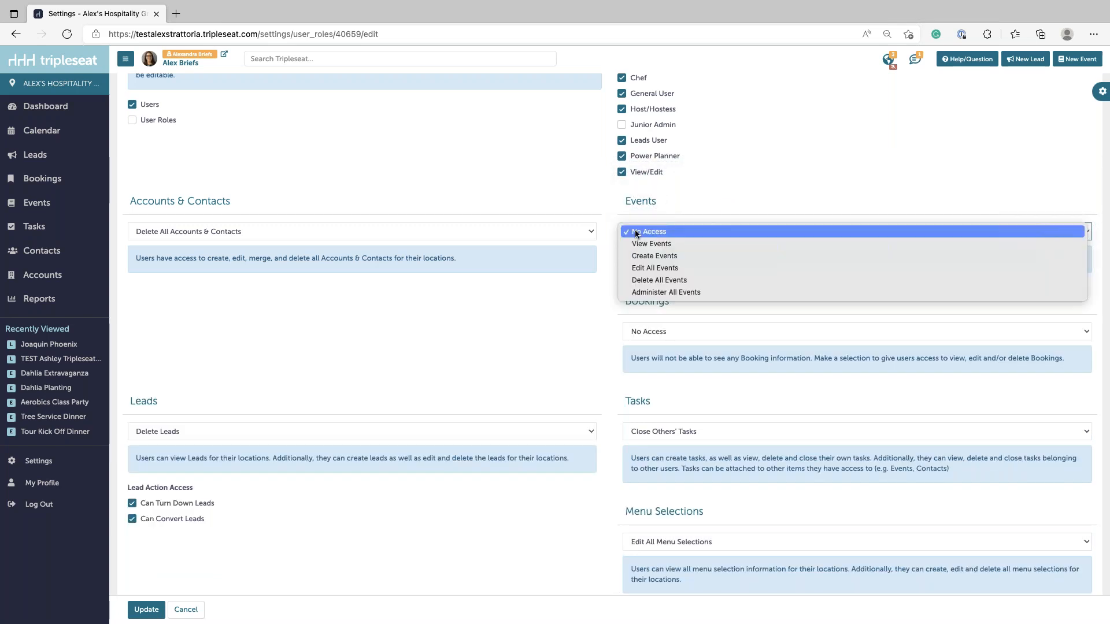
left_click(656, 242)
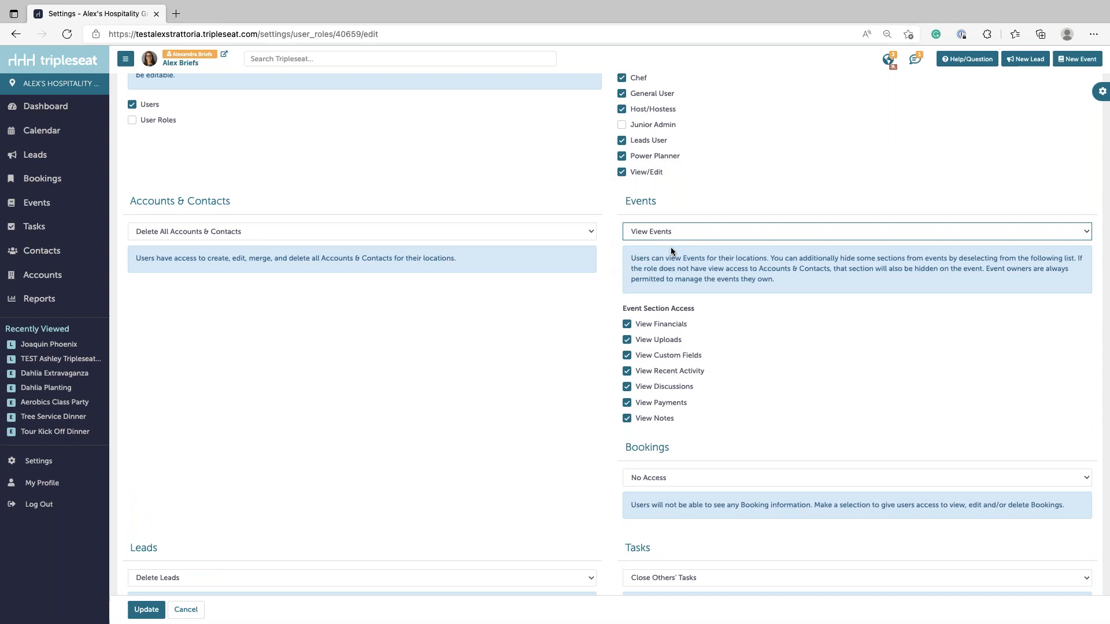
left_click(644, 325)
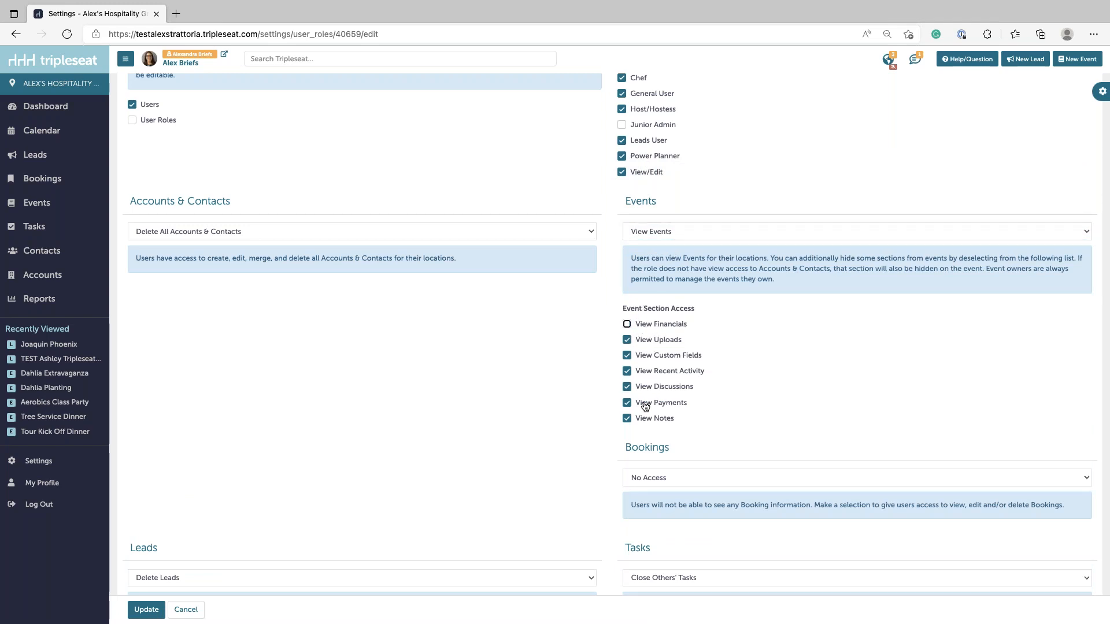
left_click(653, 340)
left_click(647, 328)
left_click(656, 231)
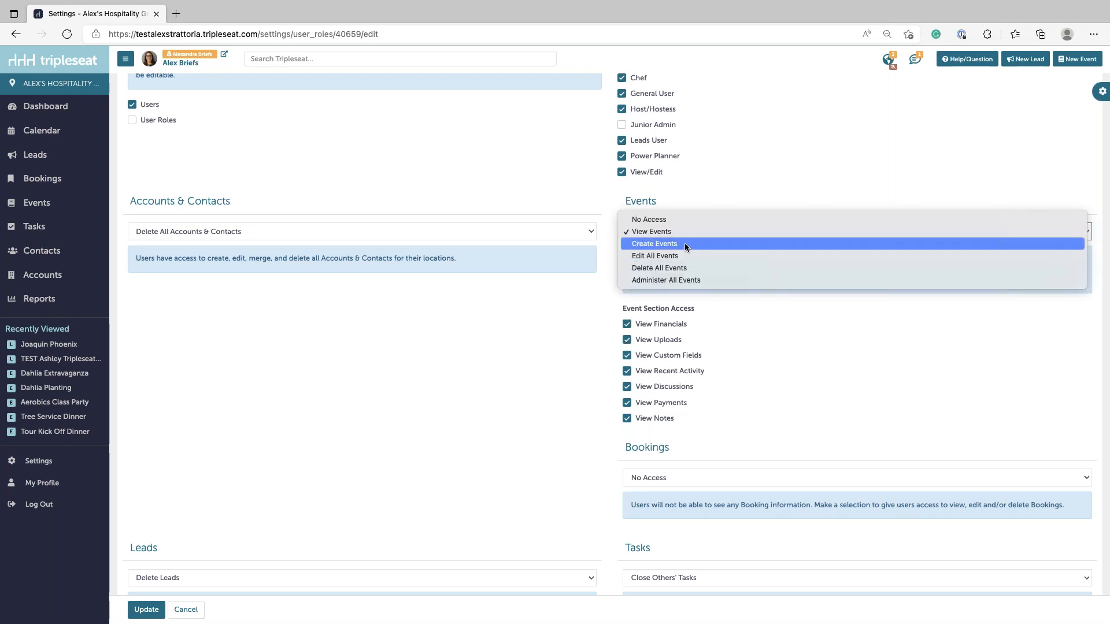
left_click(683, 244)
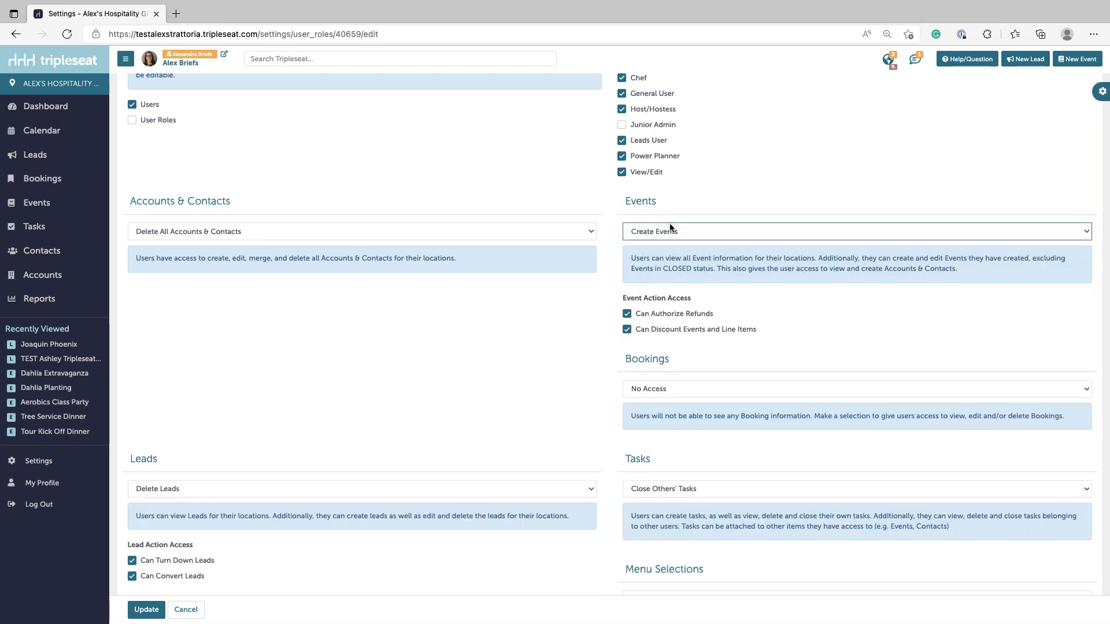
left_click(683, 232)
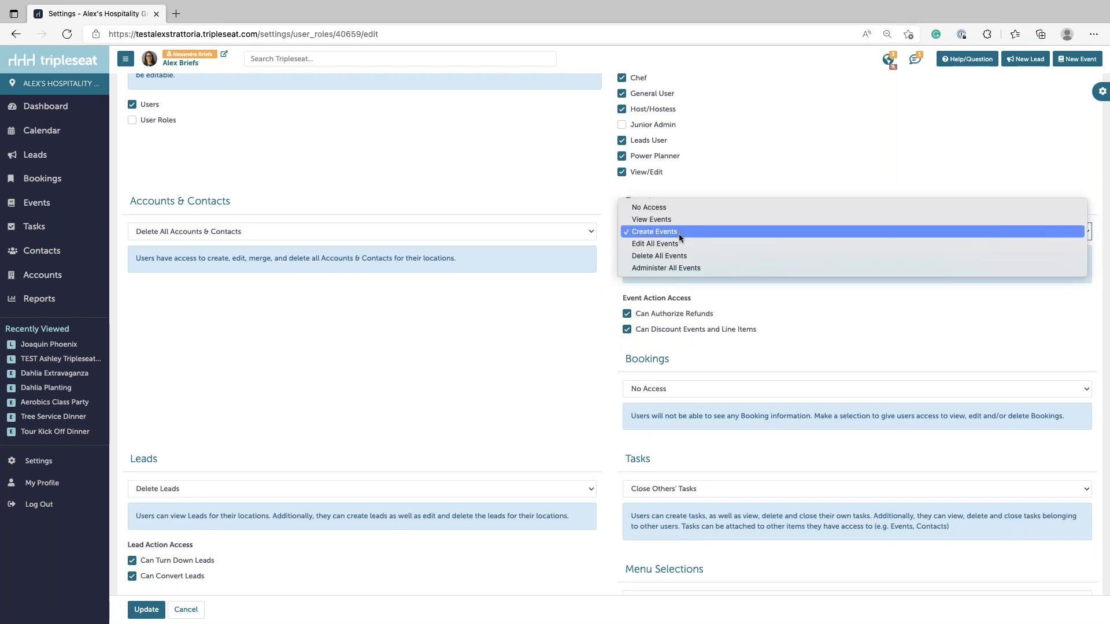
left_click(670, 269)
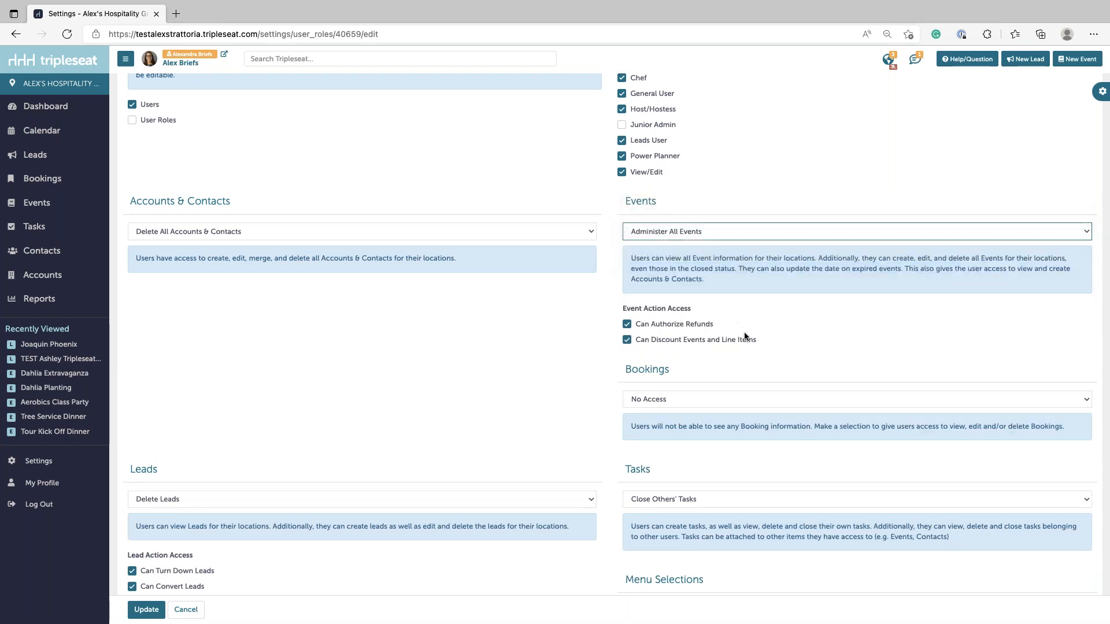
scroll(706, 292, "down", 3)
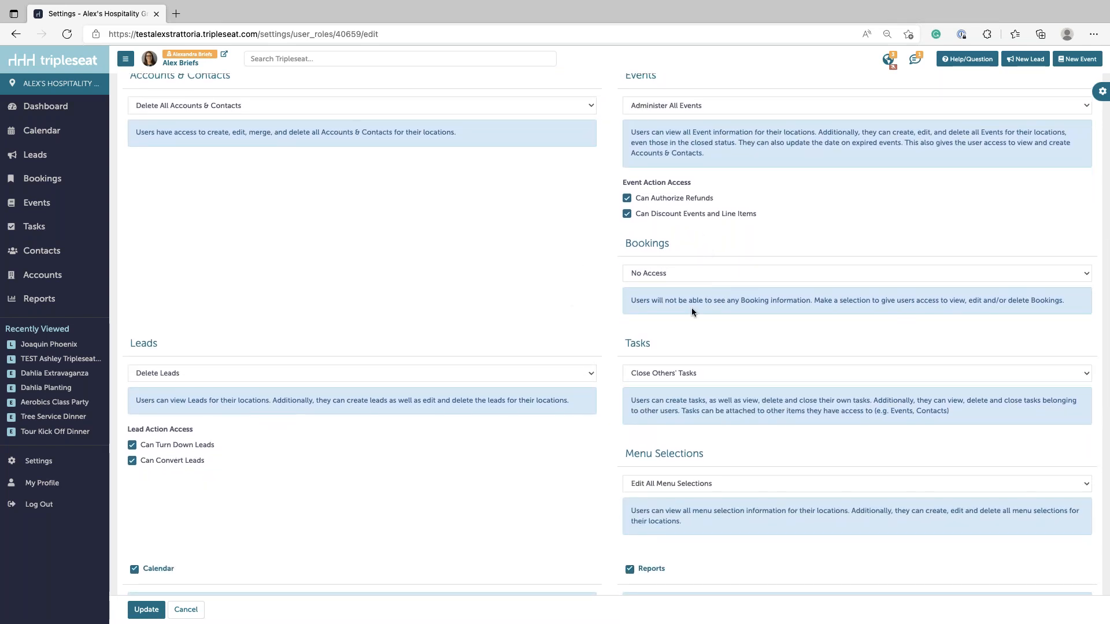
scroll(668, 409, "down", 1)
scroll(667, 410, "down", 5)
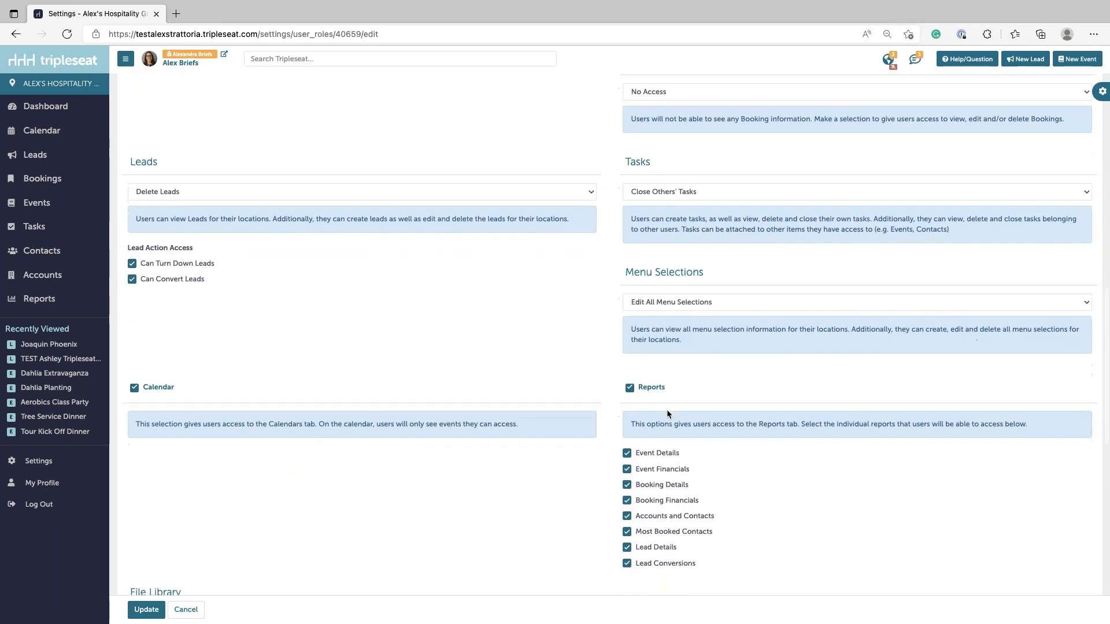
scroll(667, 409, "down", 6)
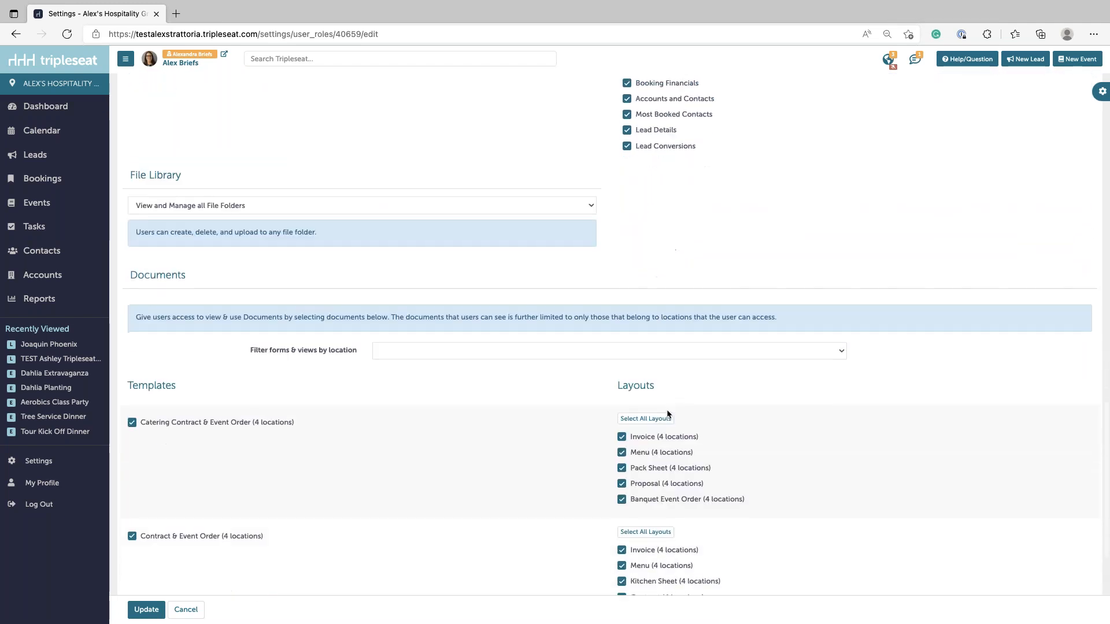
scroll(667, 409, "down", 2)
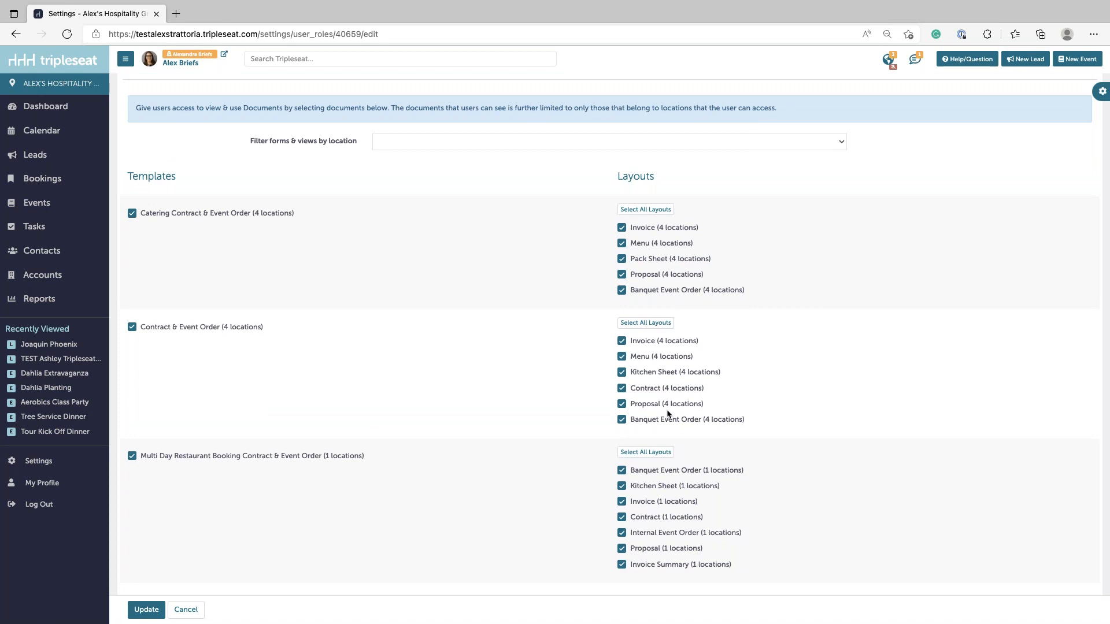
scroll(704, 282, "up", 1)
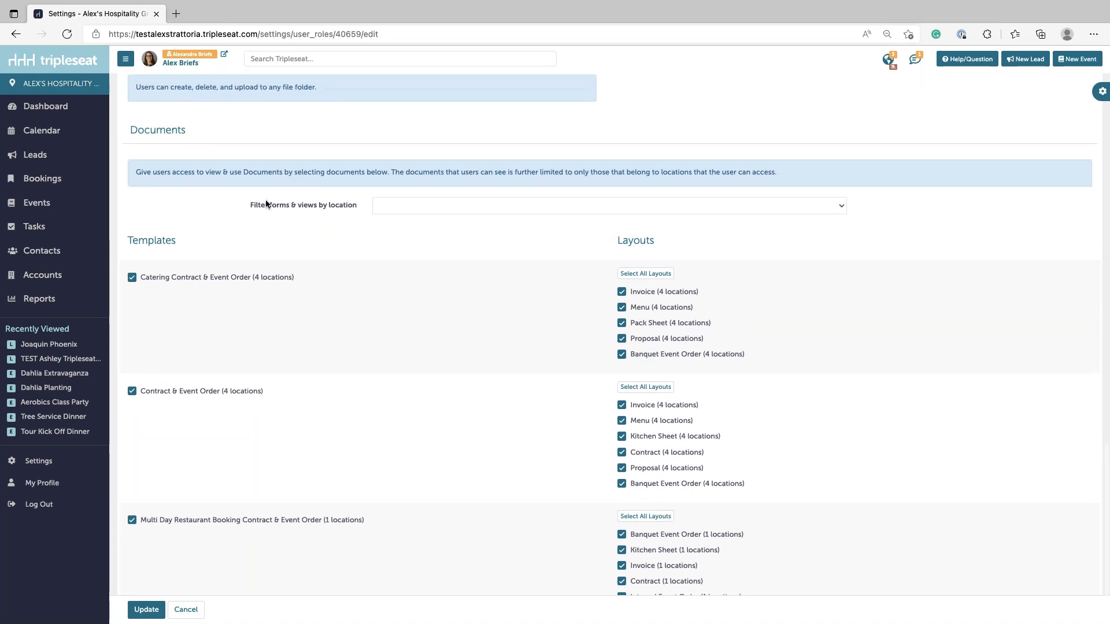
- Untick the Catering Contract & Event Order template and its layouts under Documents
double_click(141, 130)
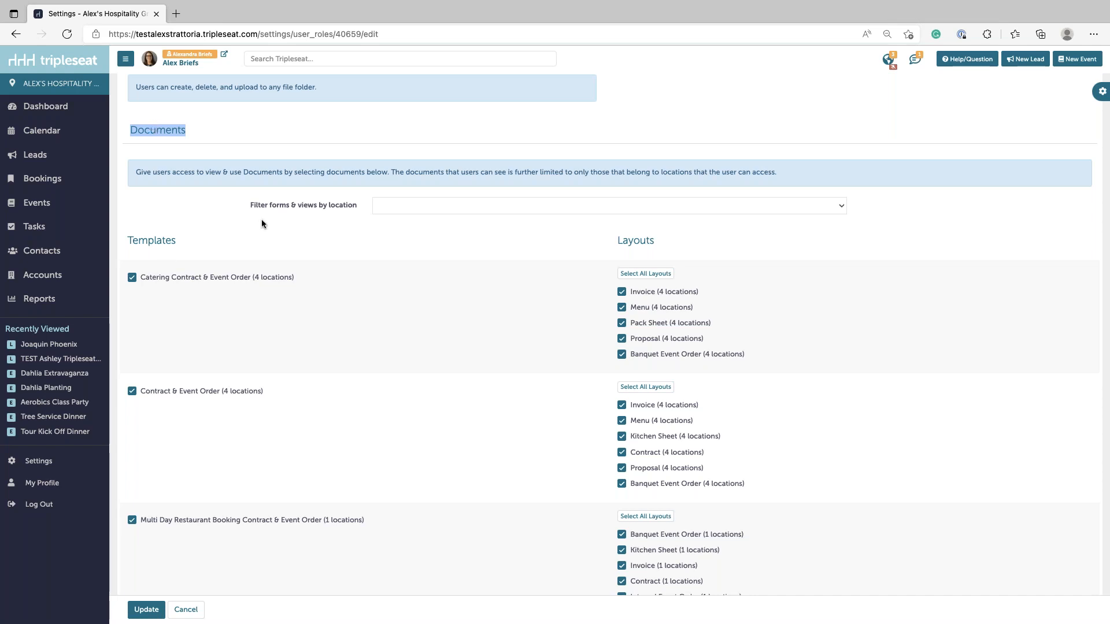
left_click(182, 283)
left_click(664, 275)
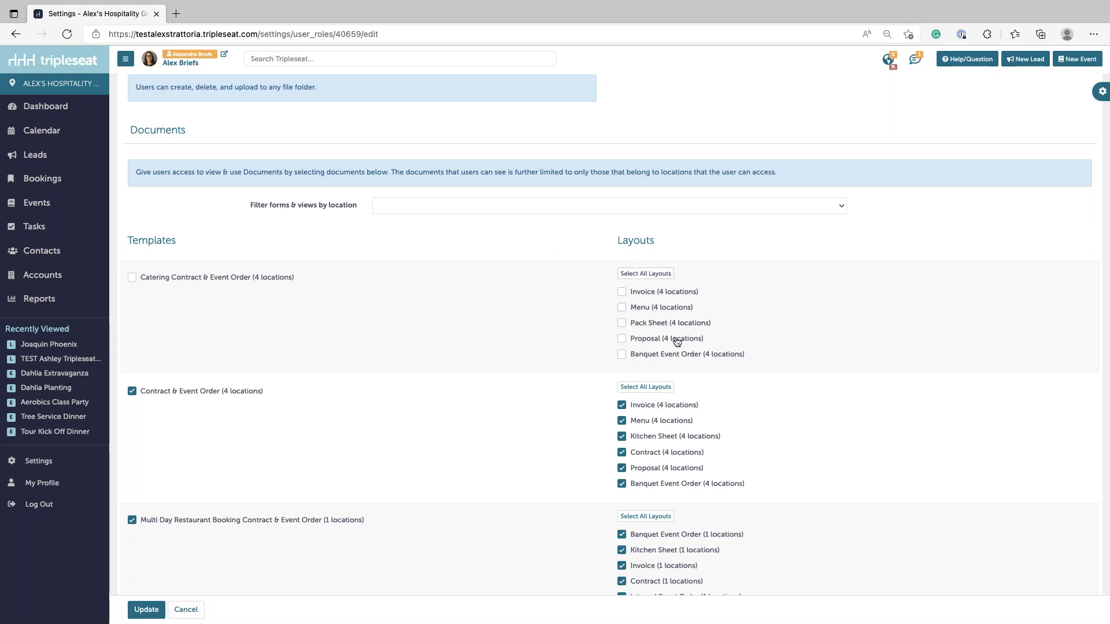
- Re-tick Catering Contract & Event Order with Invoice, Menu, Pack Sheet, Proposal, Banquet Event Order layouts, then save
left_click(164, 280)
left_click(621, 292)
left_click(622, 307)
left_click(622, 322)
left_click(622, 338)
left_click(622, 354)
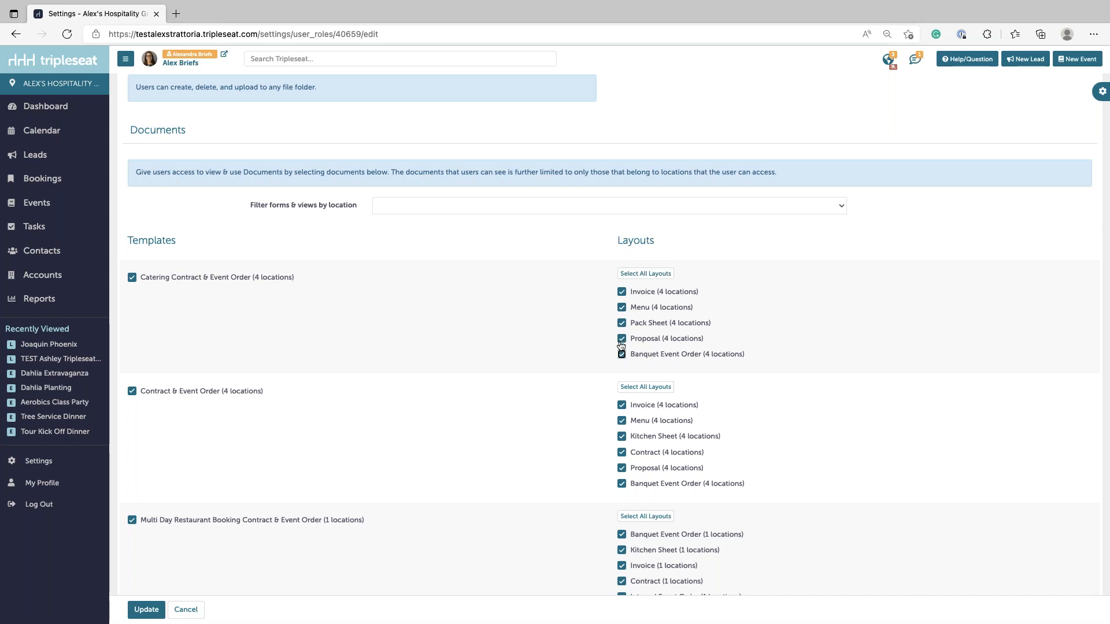
left_click(146, 610)
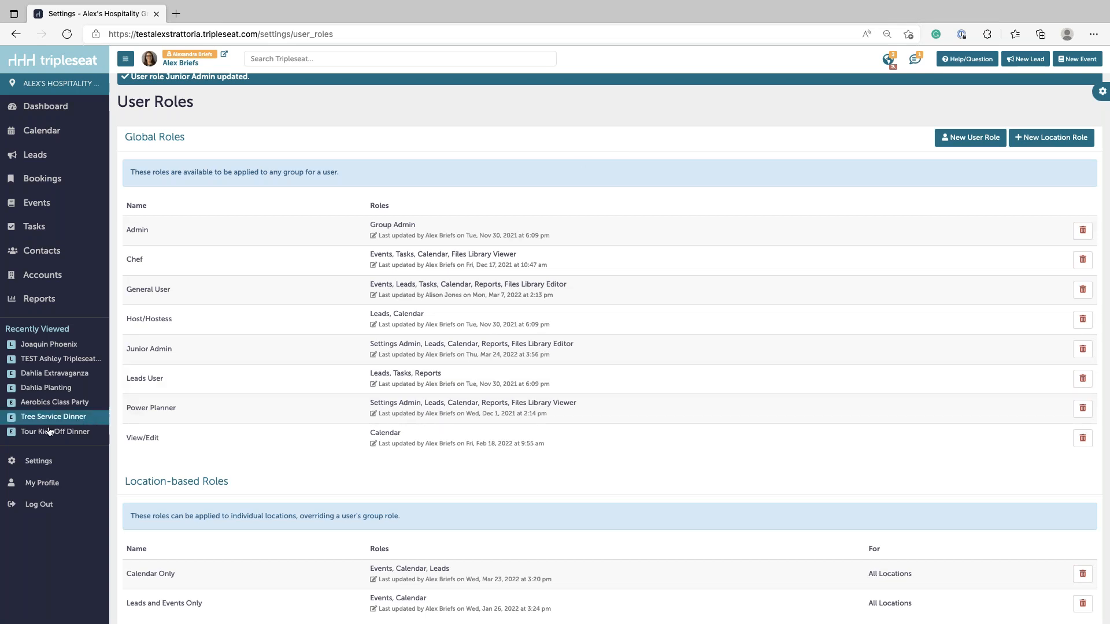
- Open the File Library from the Settings page
left_click(36, 460)
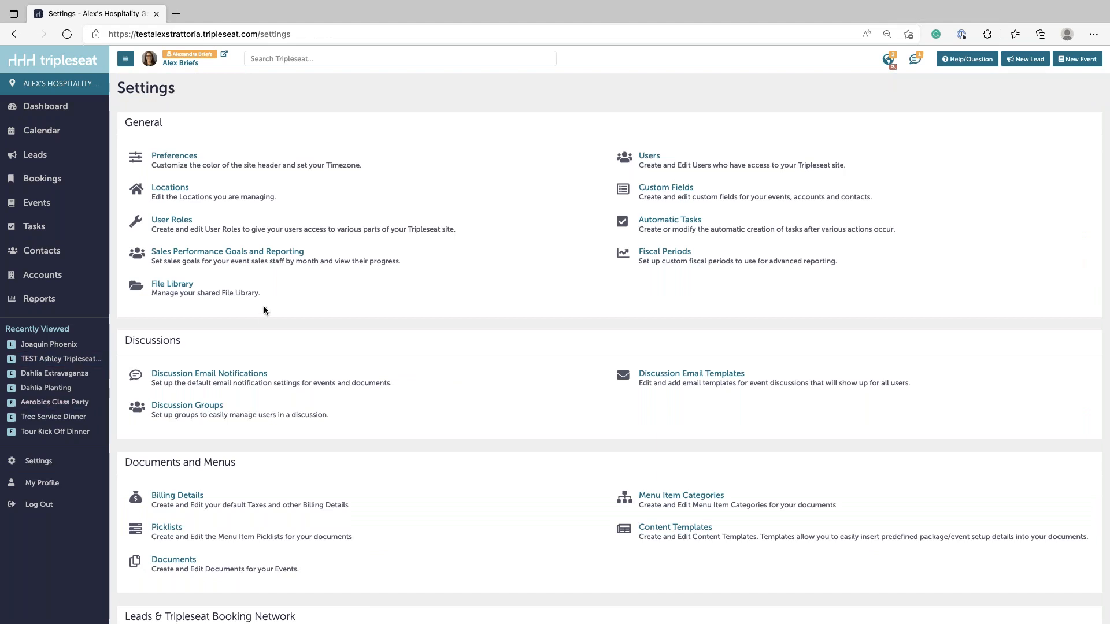
left_click(175, 287)
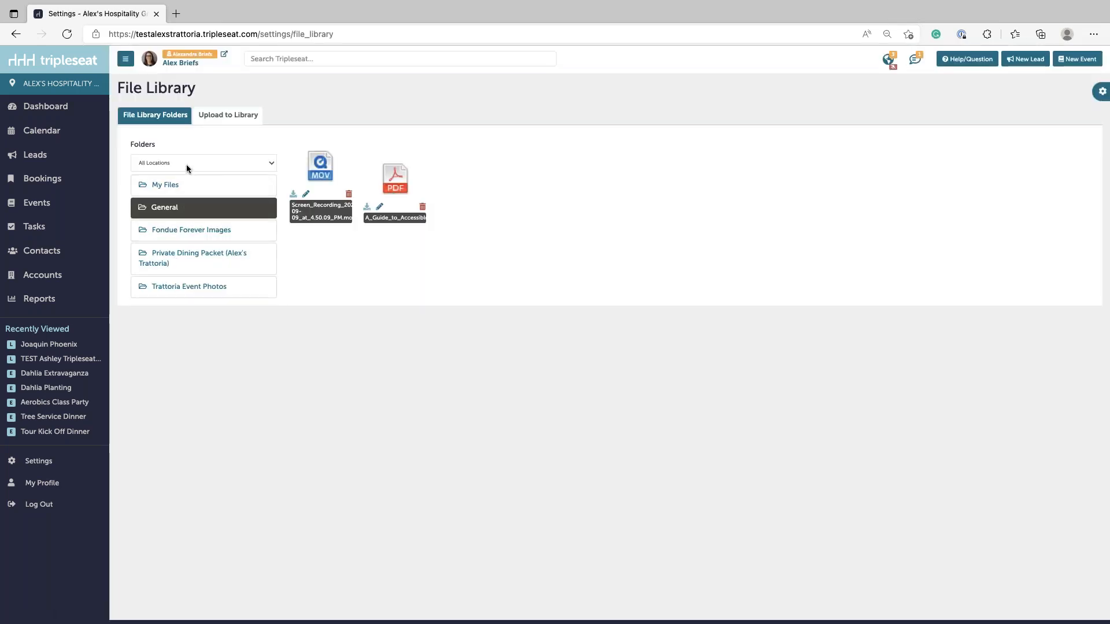
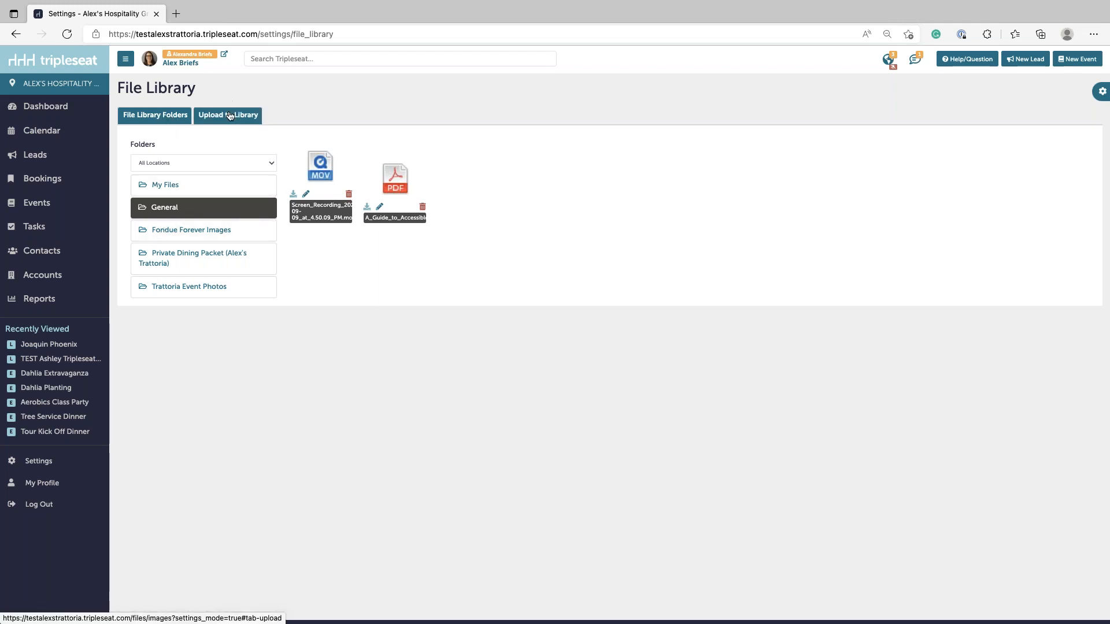
- Create a File Library folder named 'Mr Crepe Files' assigned to the Mr Crêpe location
left_click(229, 116)
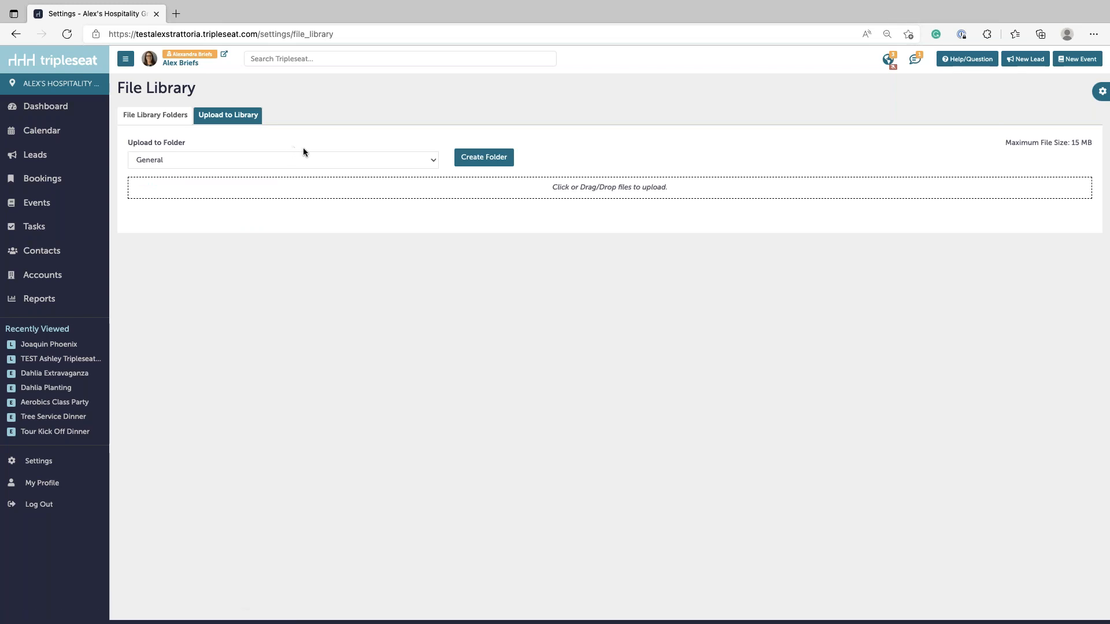
left_click(482, 156)
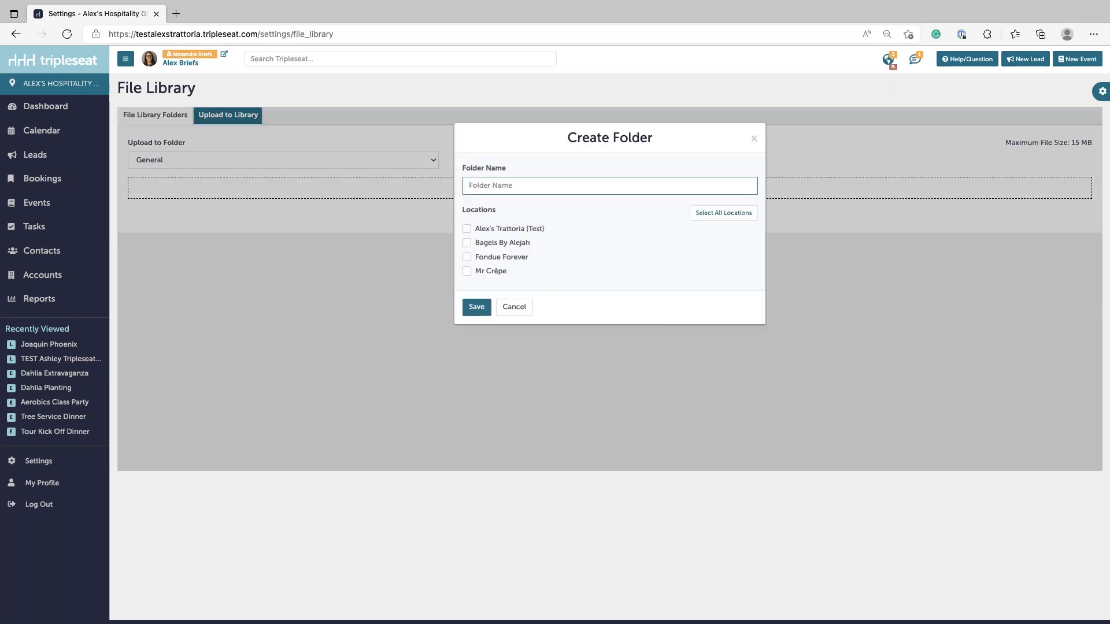
left_click(491, 273)
left_click(504, 185)
type("Mr Crepe")
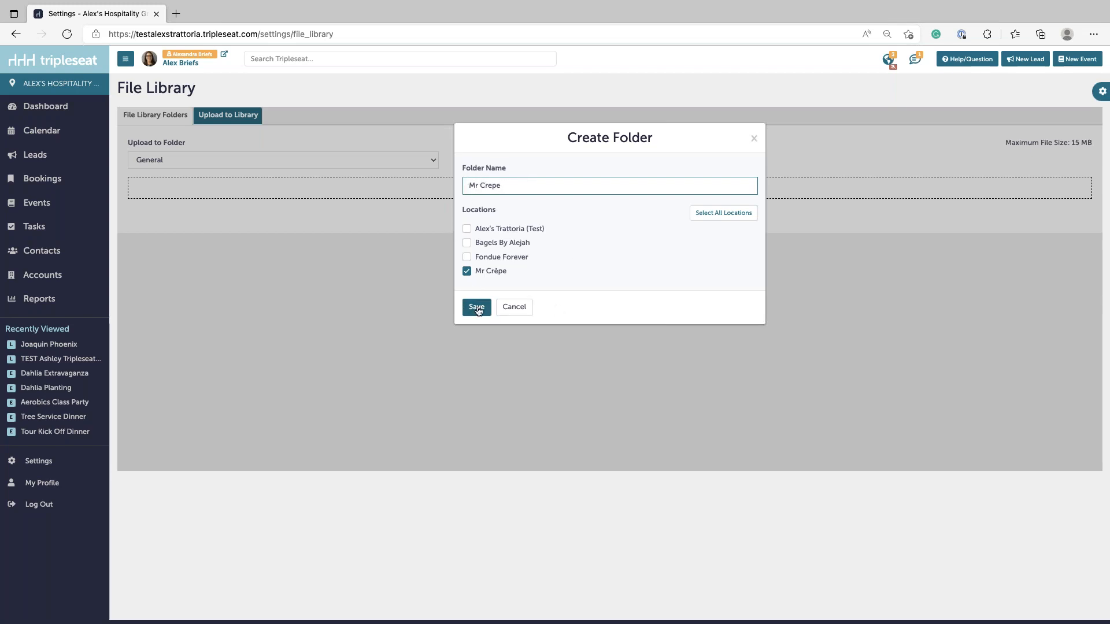
type("Files")
left_click(476, 308)
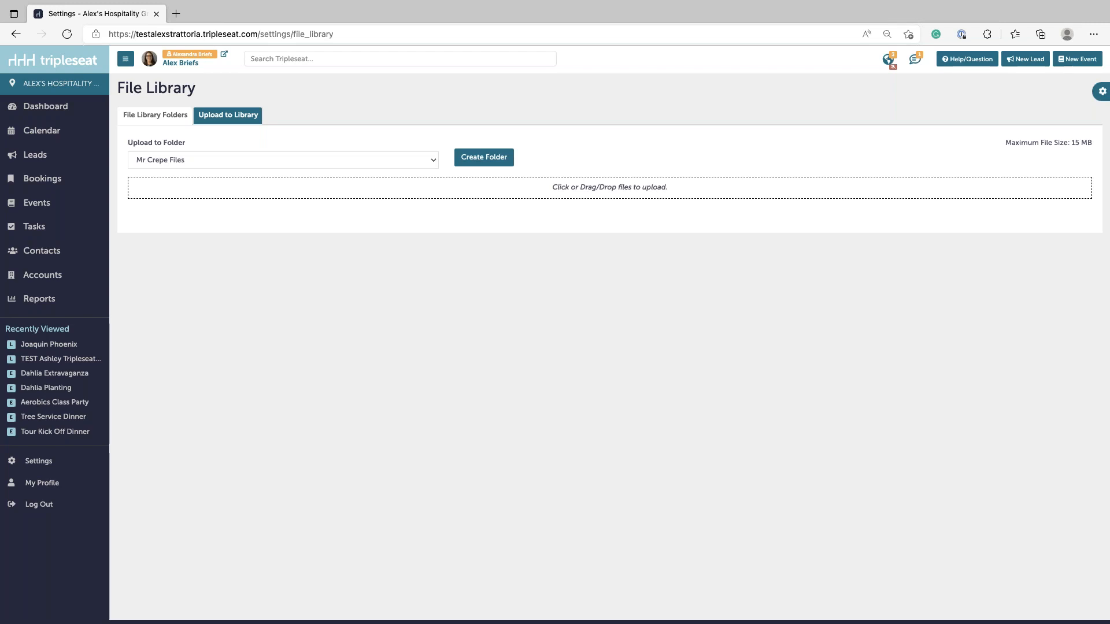
- Upload OIP.jpg into Mr Crepe Files, confirm it appears there, and return to Settings
left_click_drag(3, 240, 280, 189)
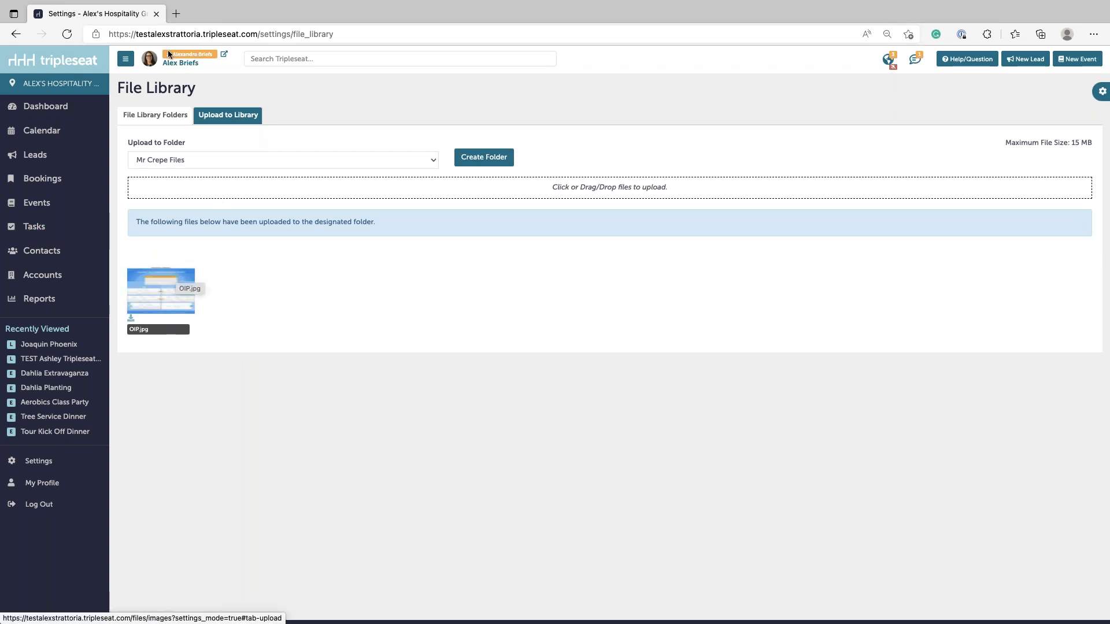
left_click(165, 116)
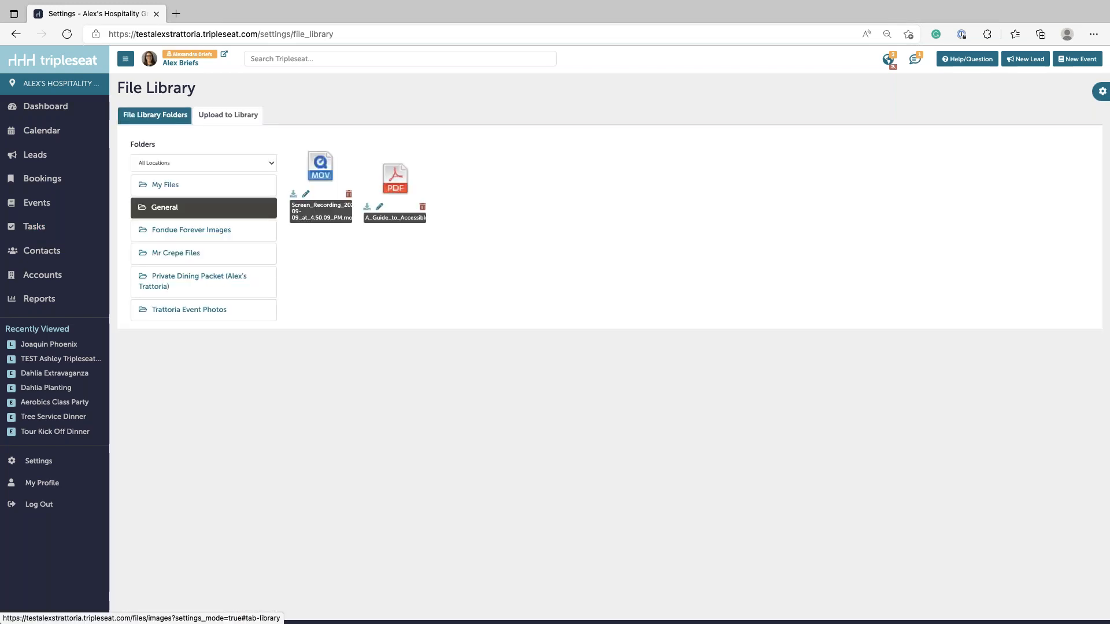
left_click(179, 264)
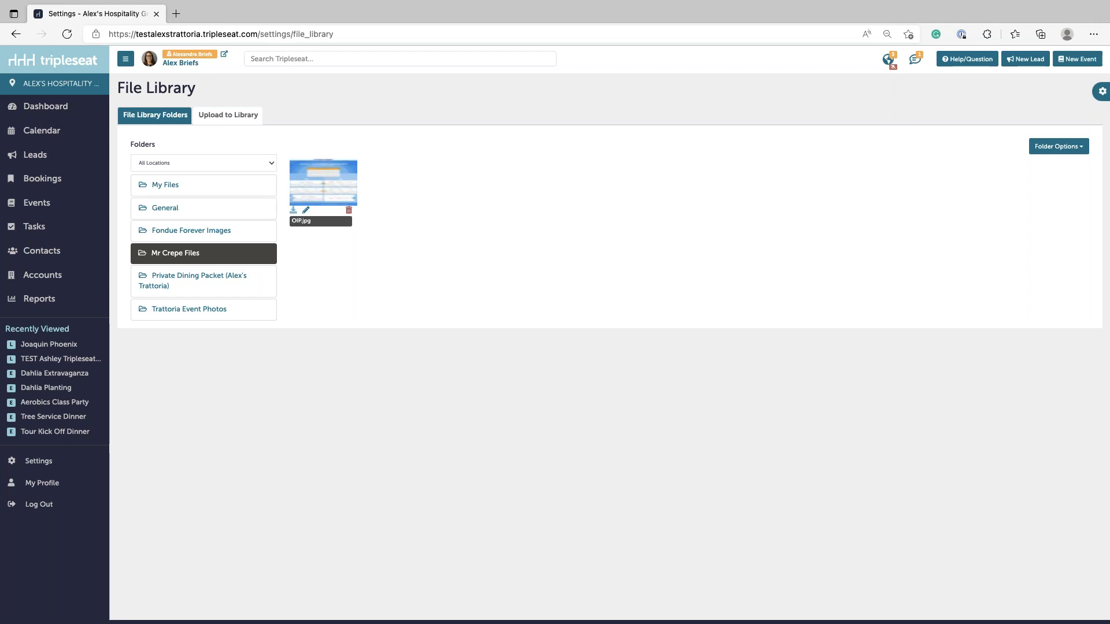
left_click(46, 461)
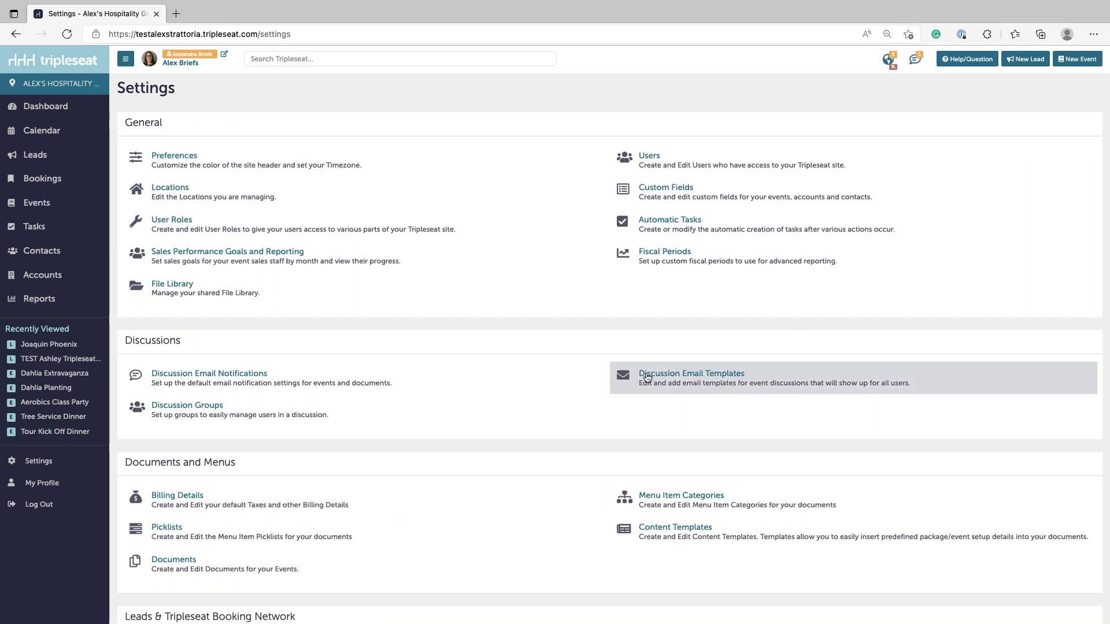
- Open Discussion Email Templates and edit the Lead Response Date Available lead template
left_click_drag(648, 377, 577, 341)
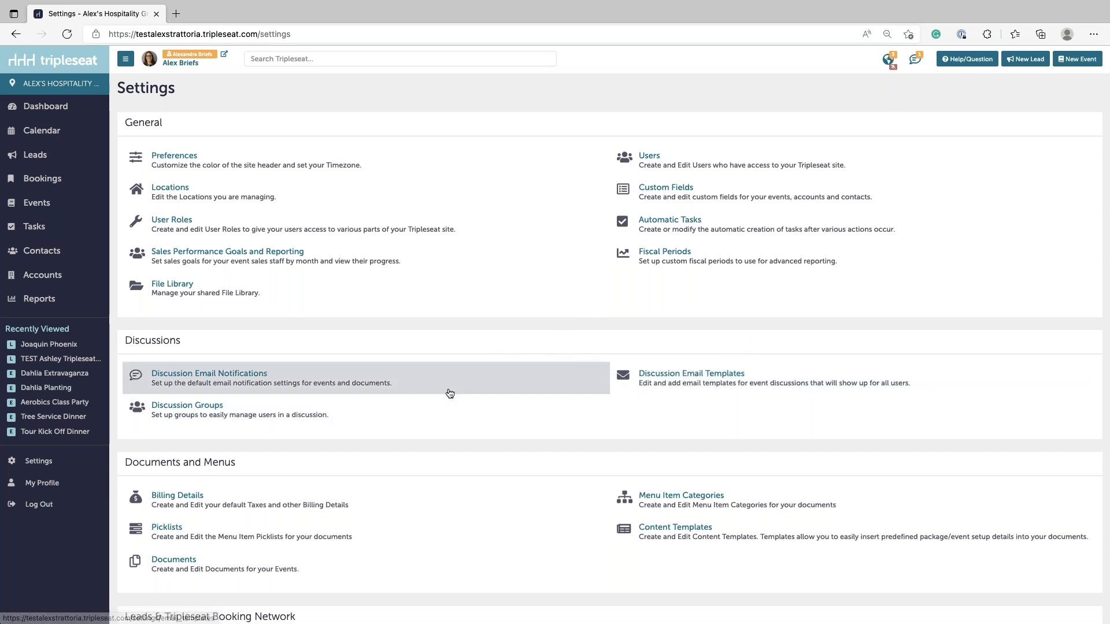
left_click(694, 378)
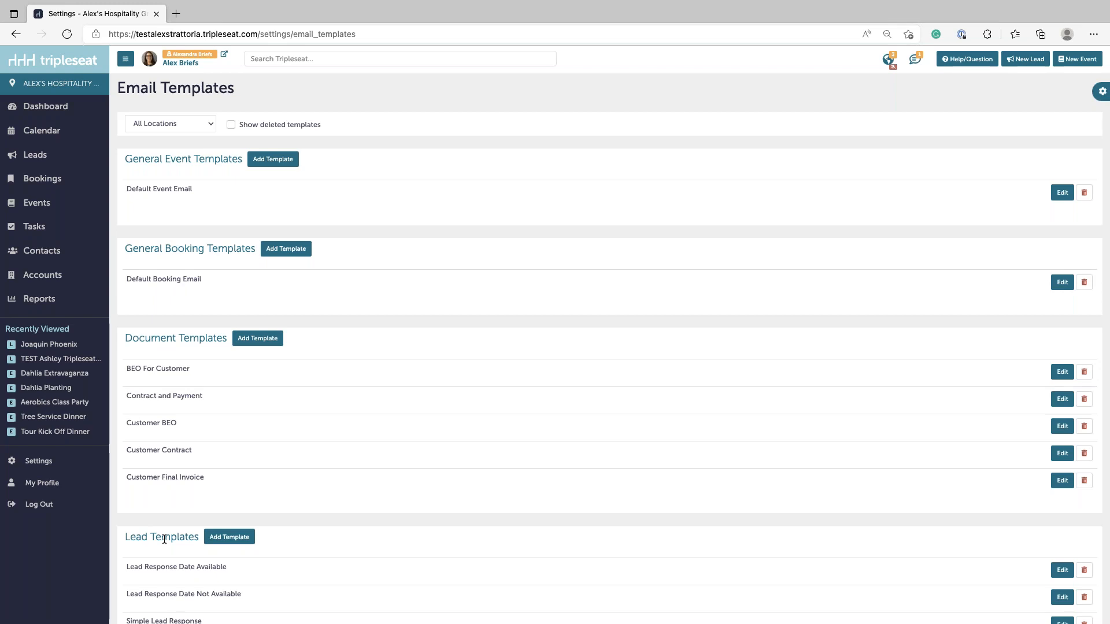
scroll(164, 540, "down", 2)
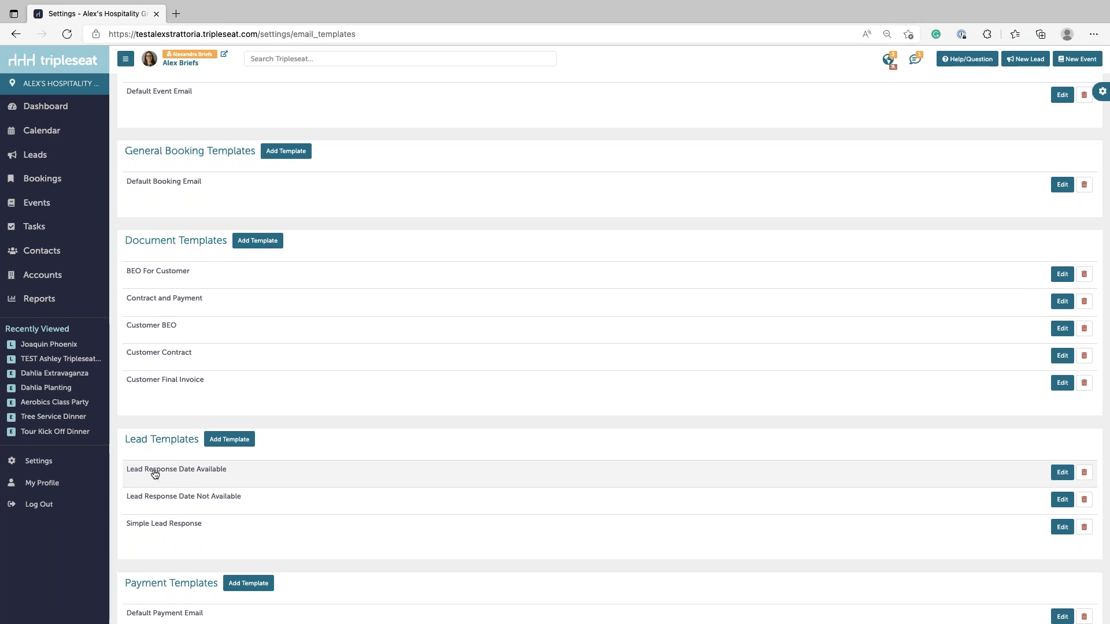
left_click(1057, 473)
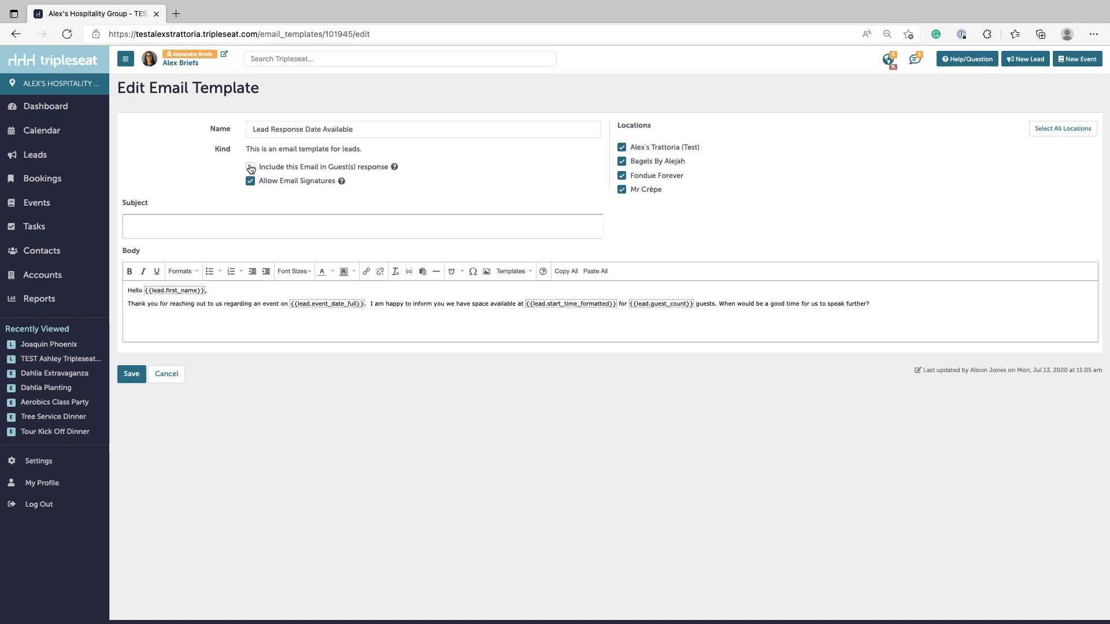
- Tick 'Include this Email in Guest(s) response' on the Lead Response Date Available template
left_click(251, 169)
- Untick guest-response inclusion and set the subject to 'Event Request:' plus the Location Name field
left_click(250, 167)
left_click(224, 220)
right_click(247, 228)
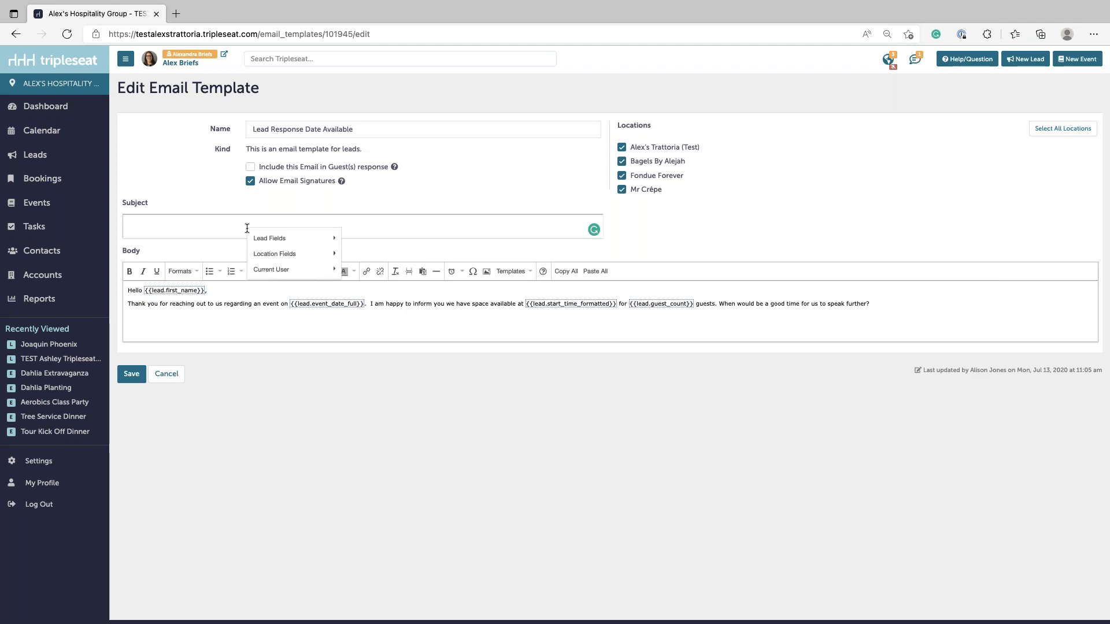
left_click(186, 229)
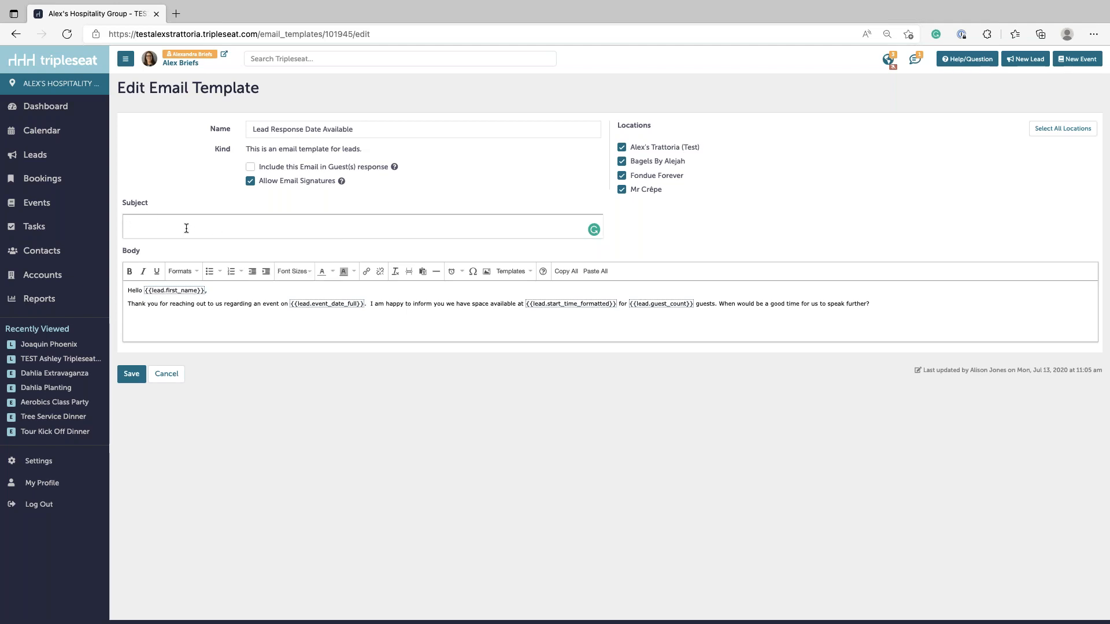
type("Event Request:")
right_click(180, 225)
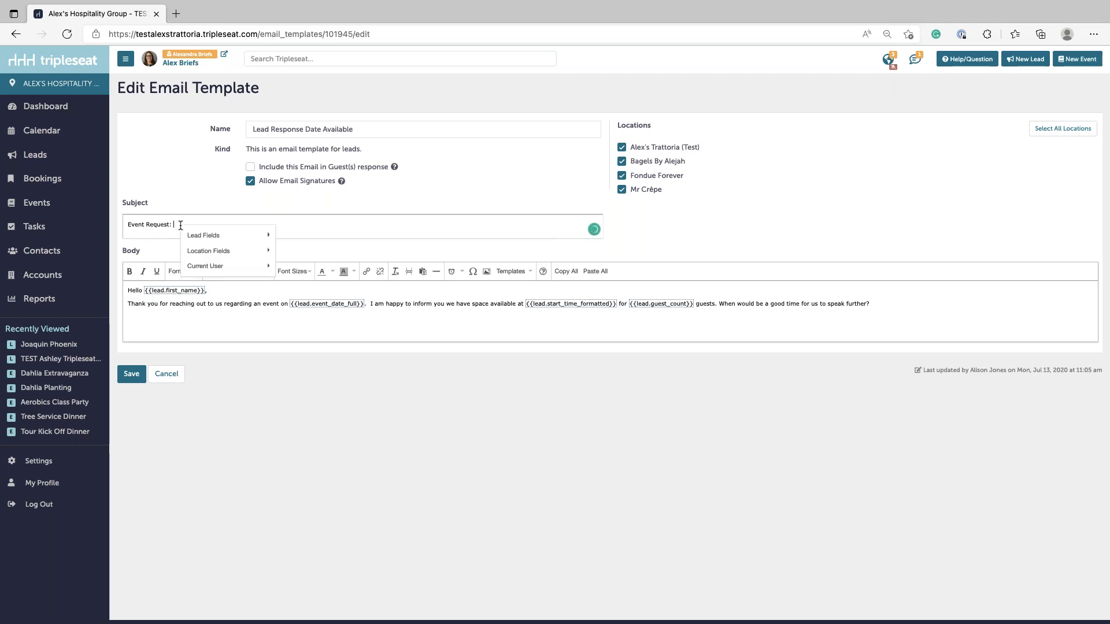
mouse_move(207, 235)
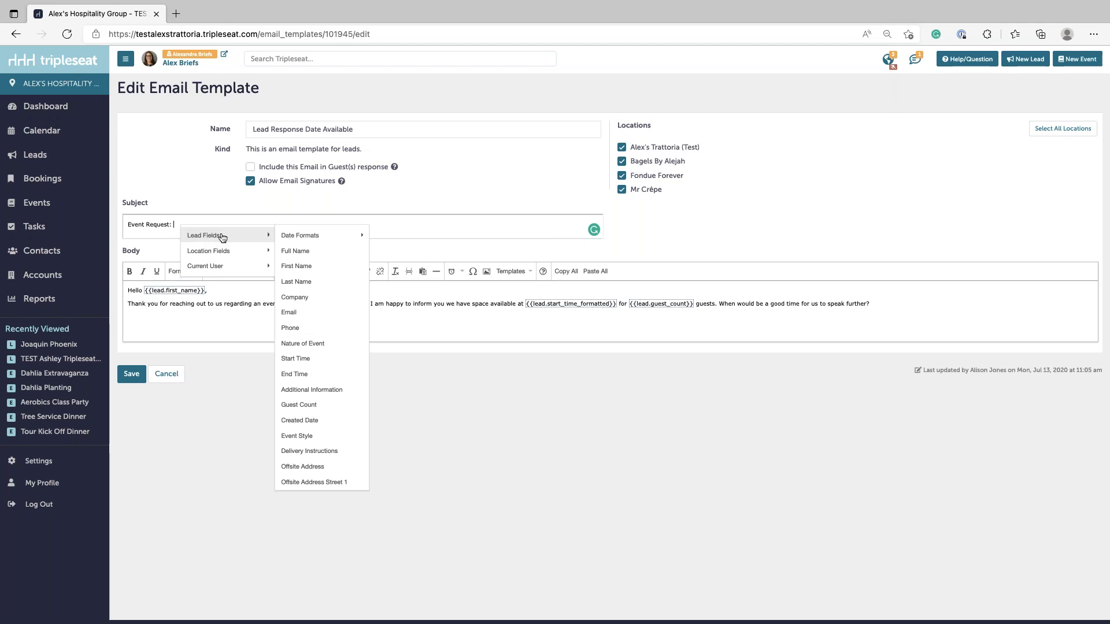
mouse_move(225, 252)
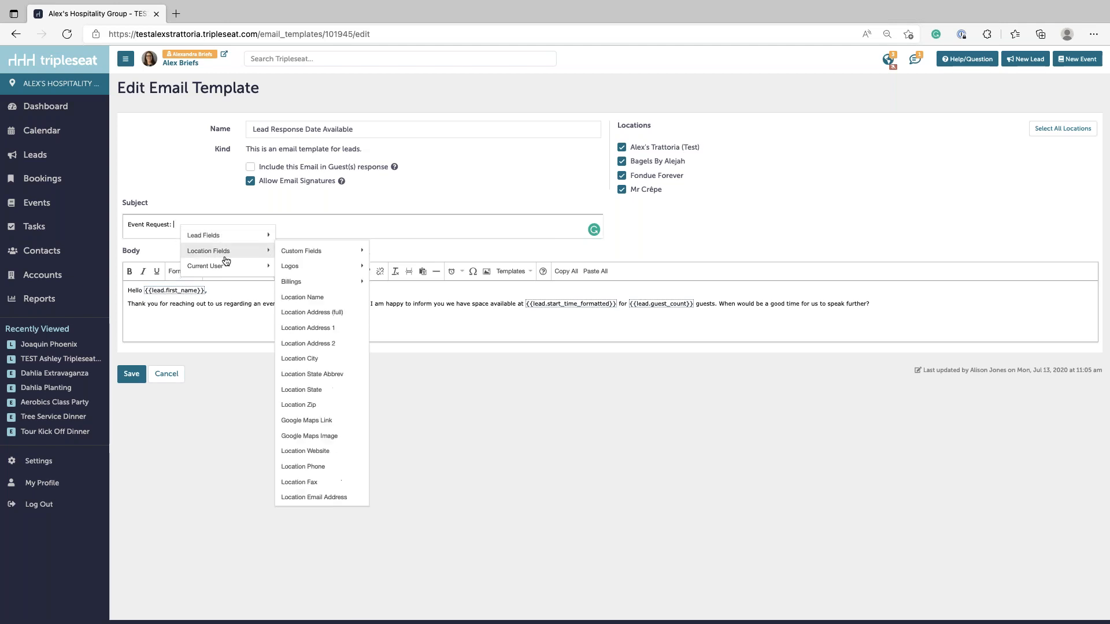
left_click(313, 297)
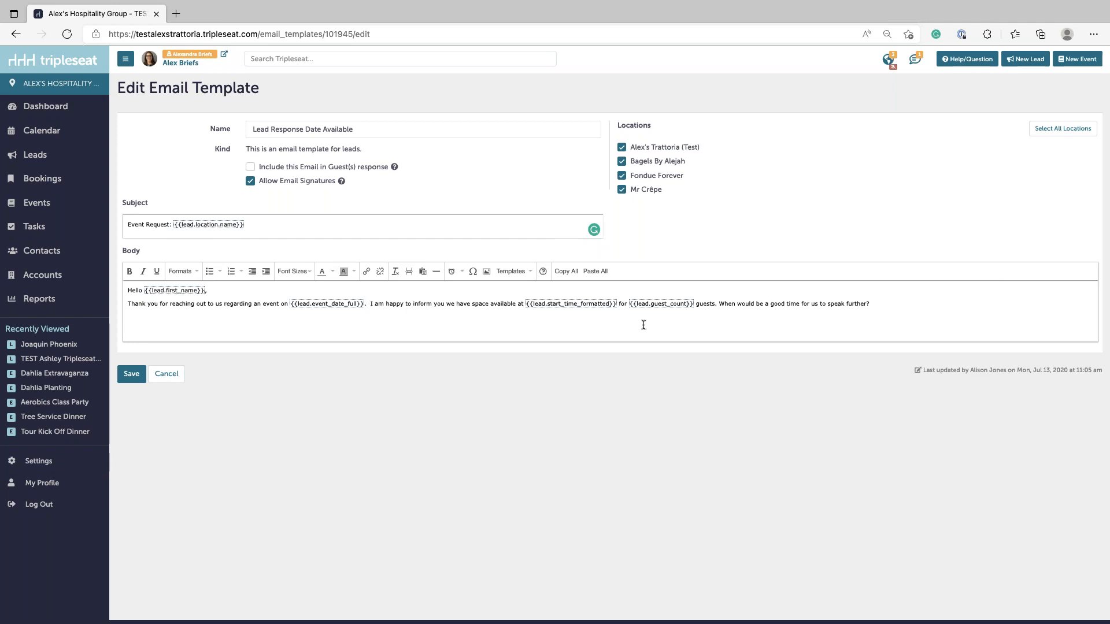
left_click(909, 307)
- Save the Lead Response Date Available template without inserting any file, then return to Settings
left_click(487, 271)
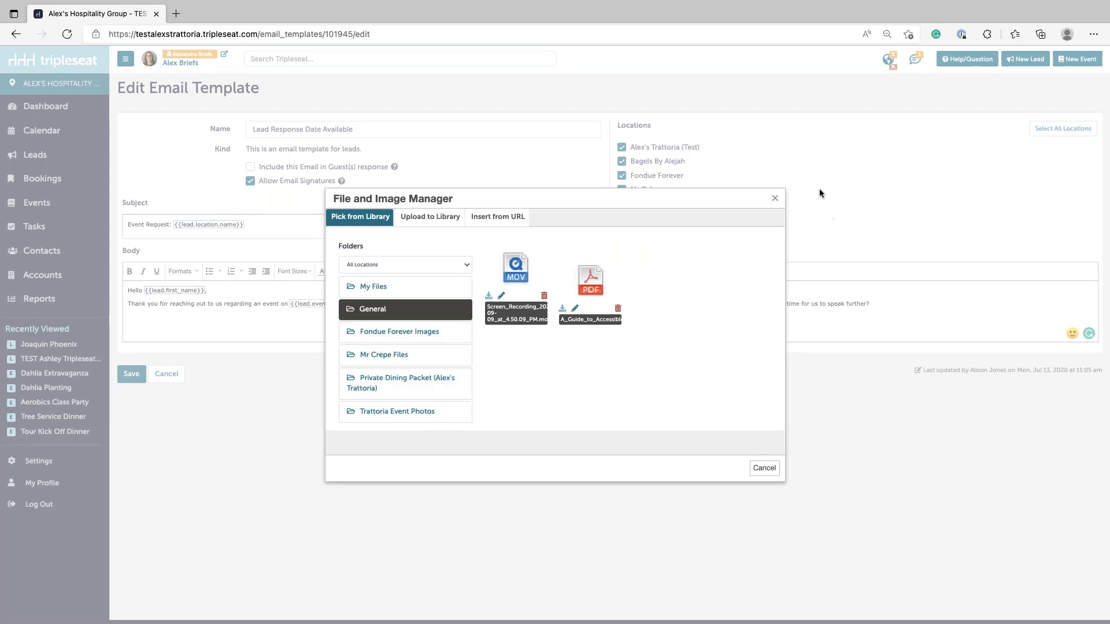
left_click(774, 198)
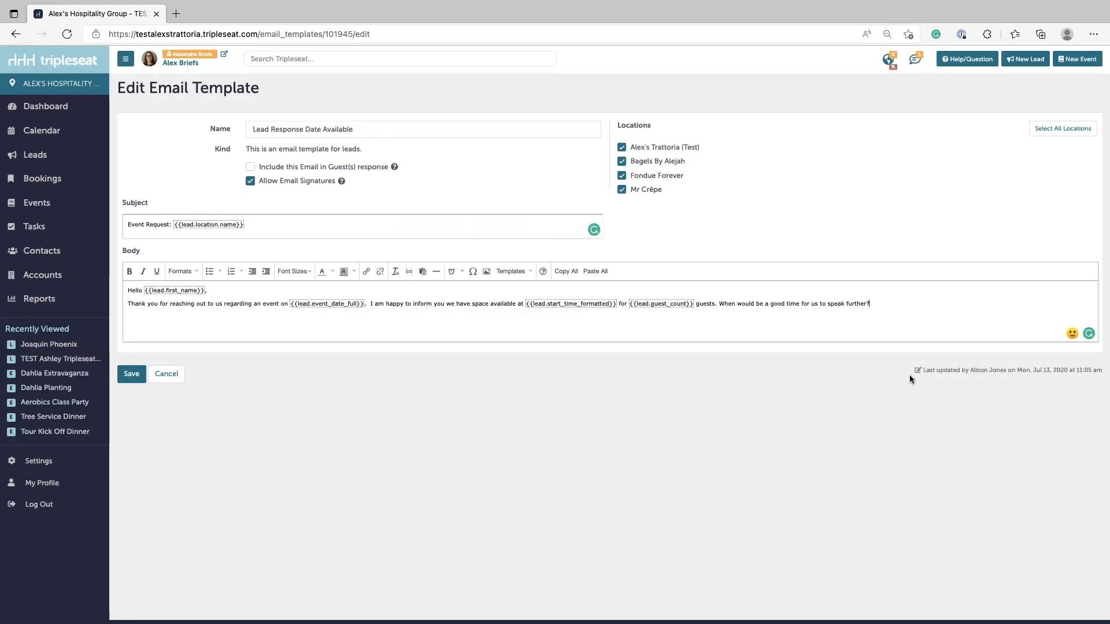
left_click(130, 374)
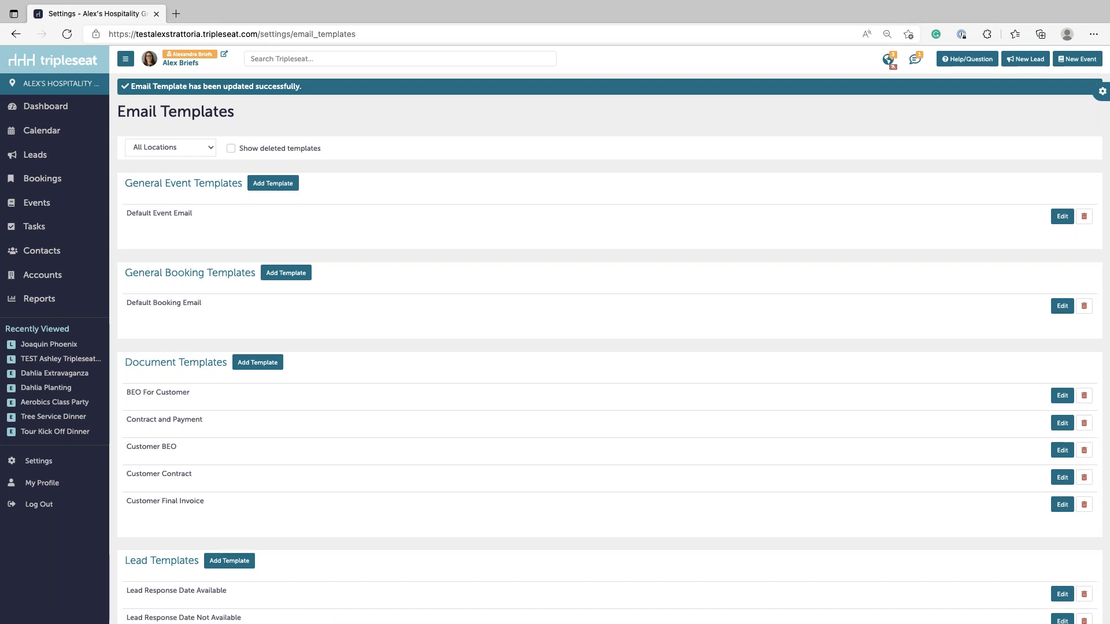
left_click(38, 460)
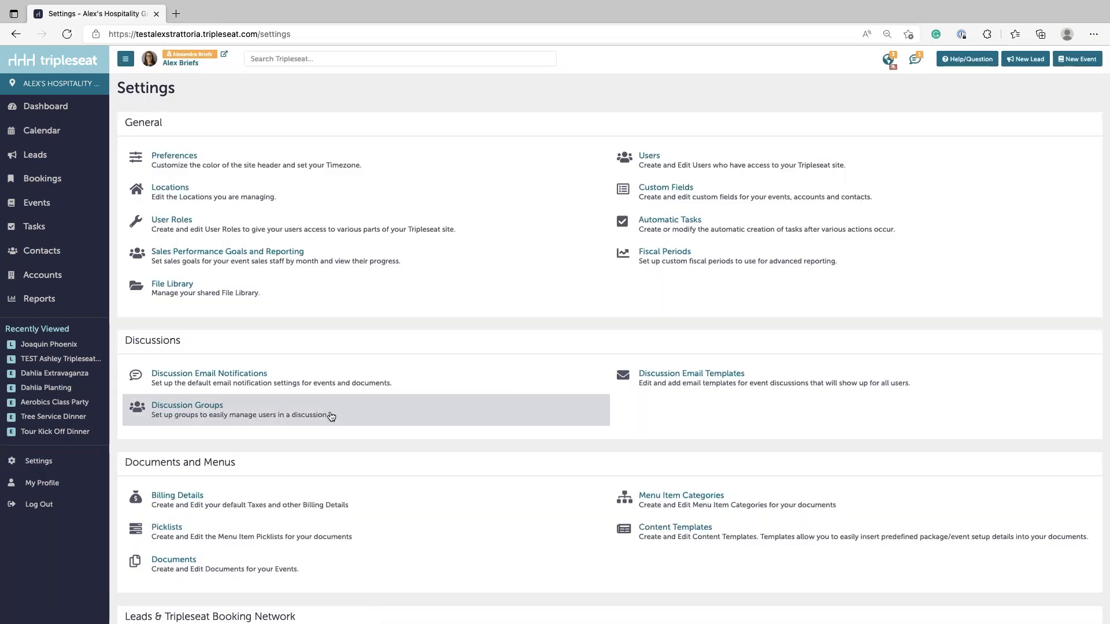
- Open Discussion Groups, showing the front of house group with 5 members
left_click(203, 411)
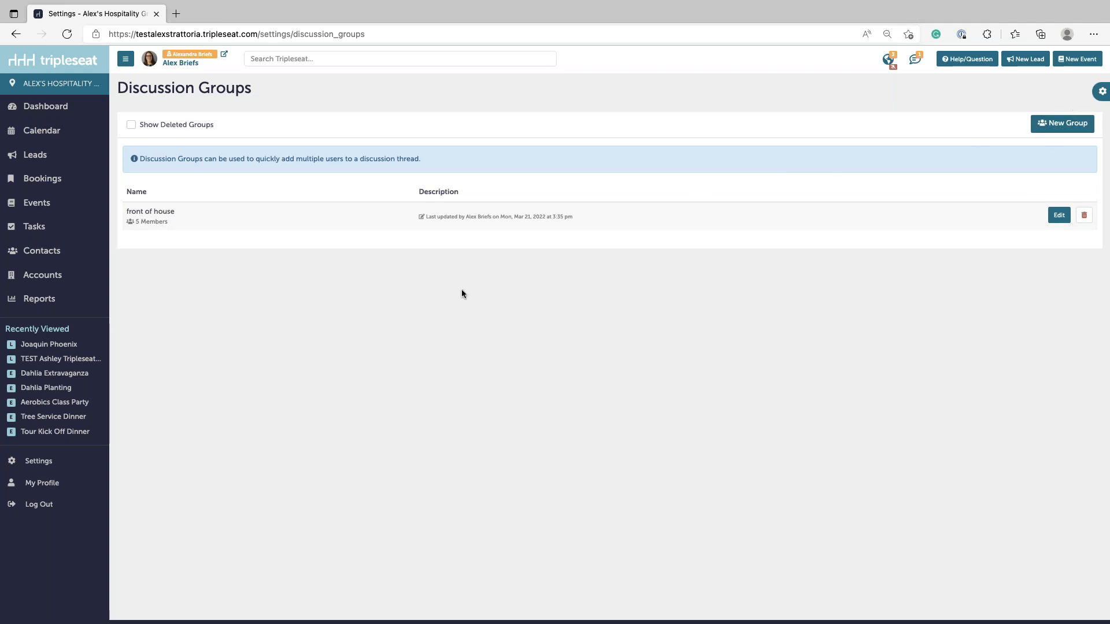
- Add a sixth member to the front of house group, save it, and return to Settings
left_click(1058, 215)
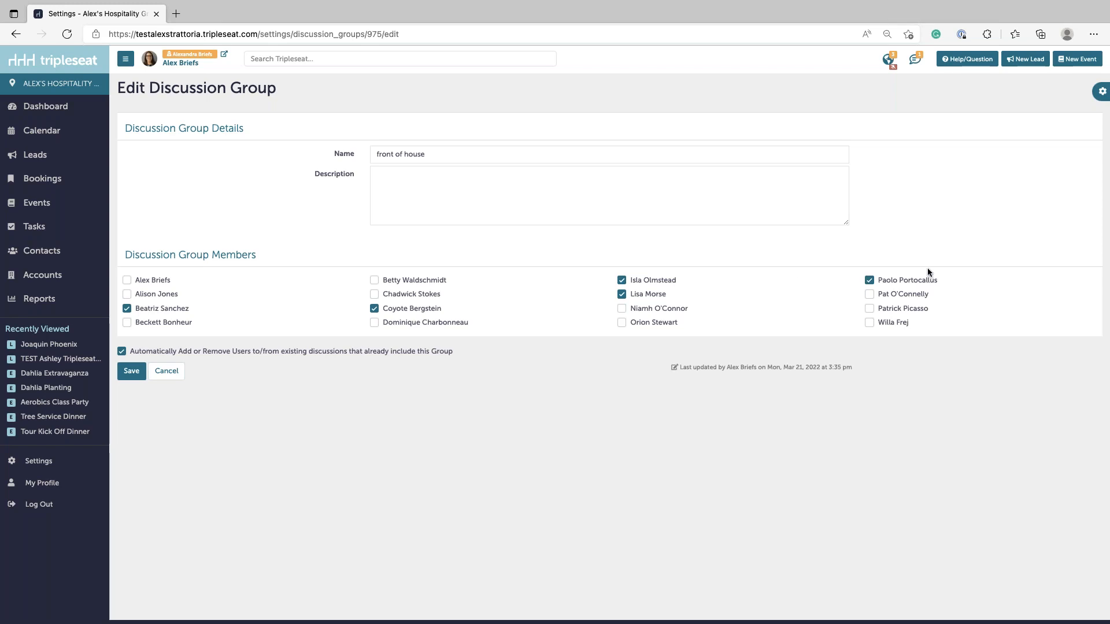
left_click(374, 293)
left_click(132, 370)
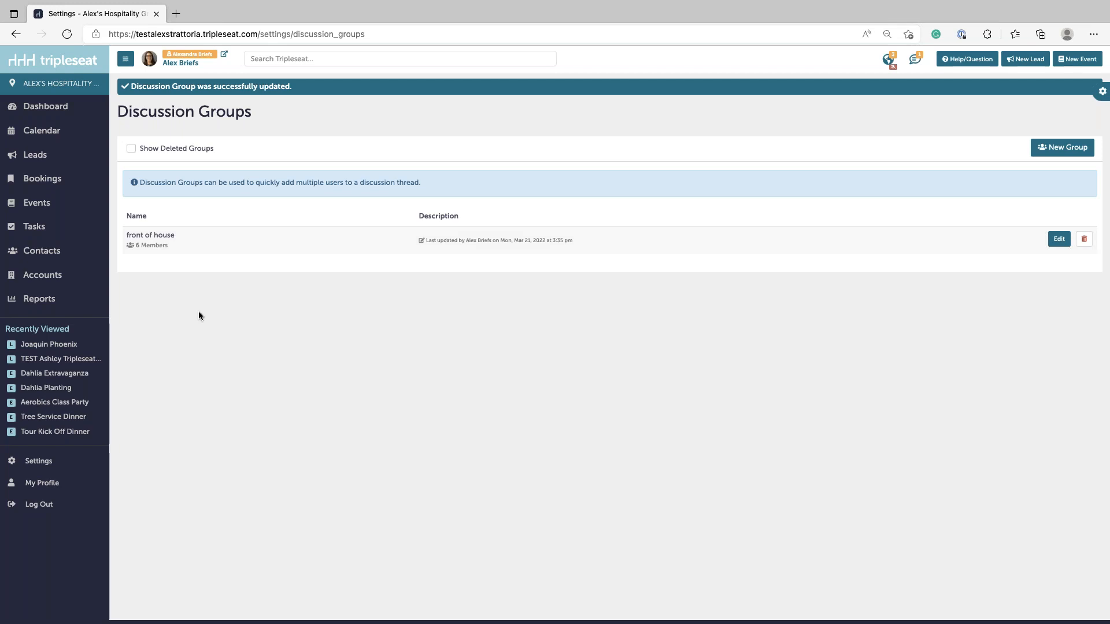
left_click(74, 461)
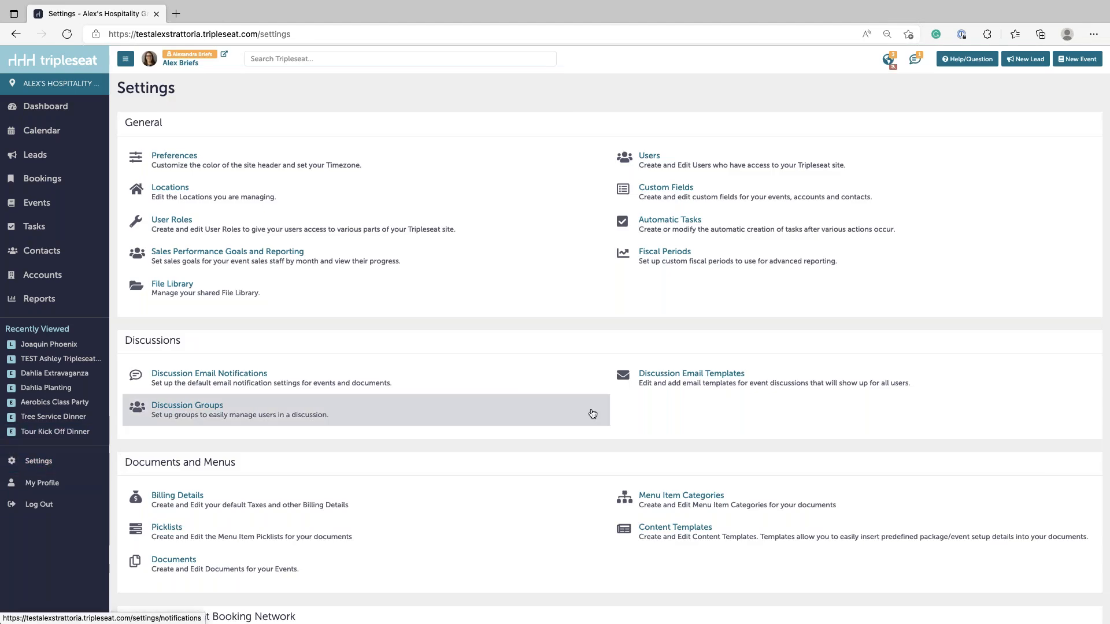
- Open Picklists and try filtering by Alex's Trattoria (Test) and Fondue Forever
scroll(593, 412, "down", 3)
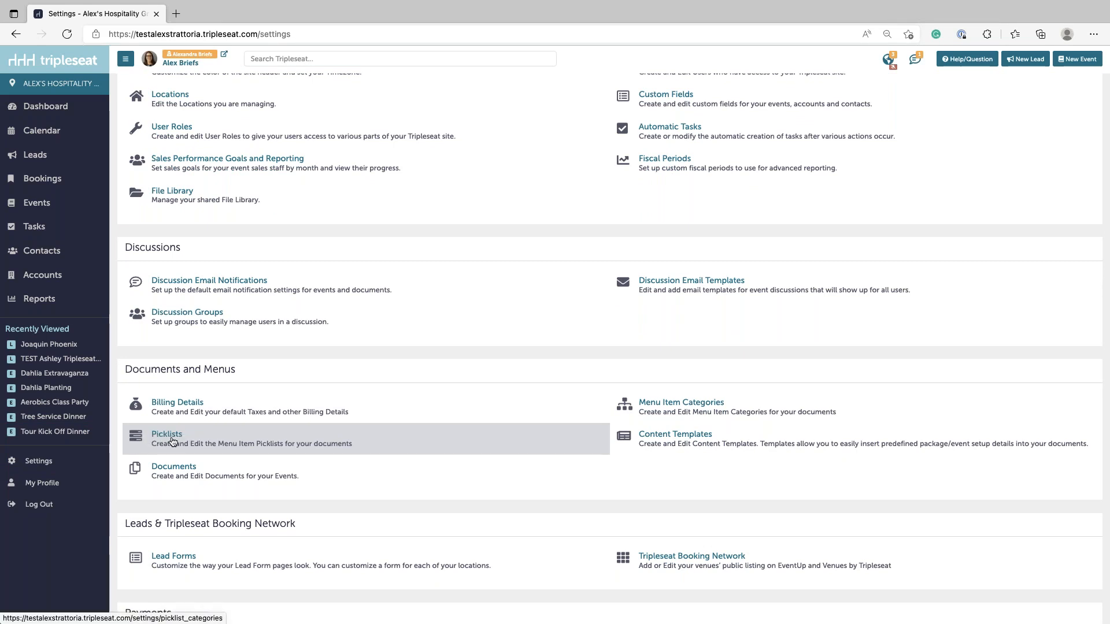
left_click(165, 439)
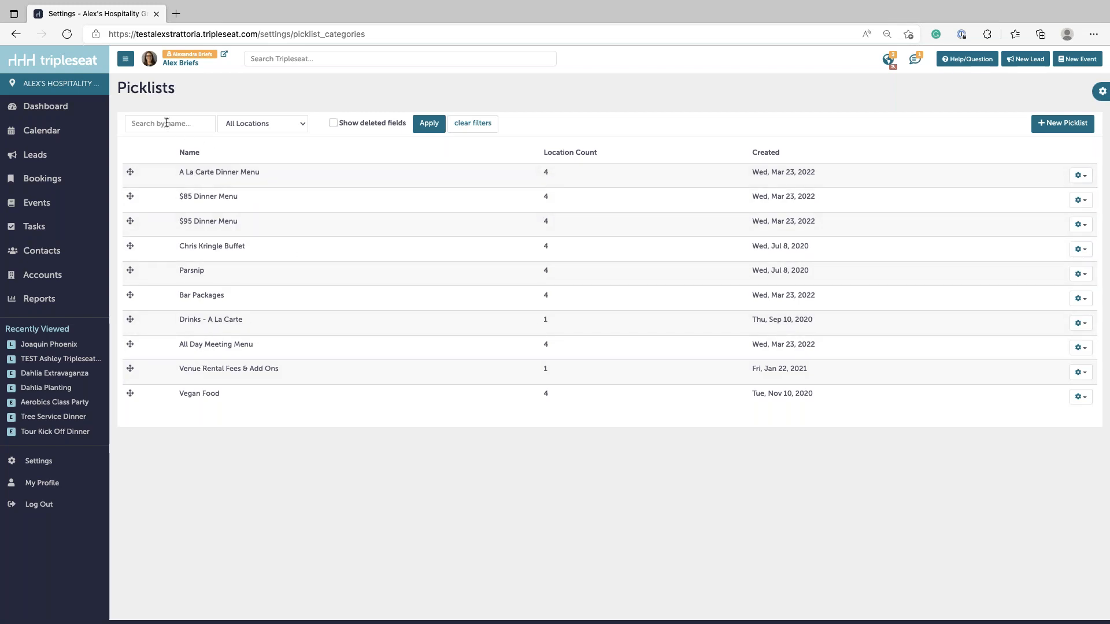
left_click(241, 123)
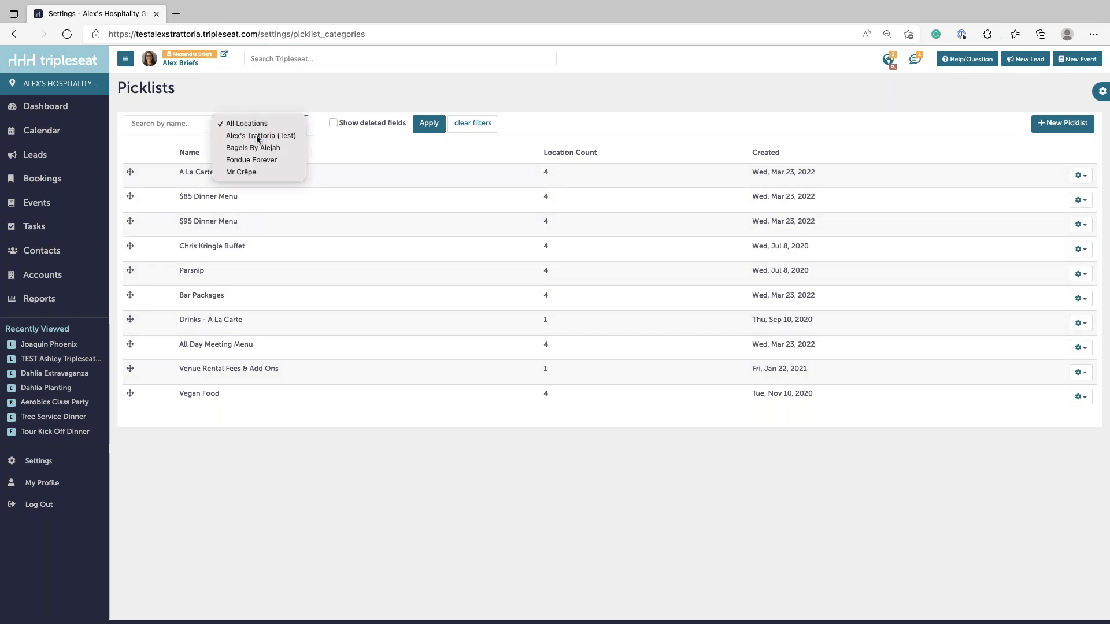
left_click(256, 134)
left_click(253, 123)
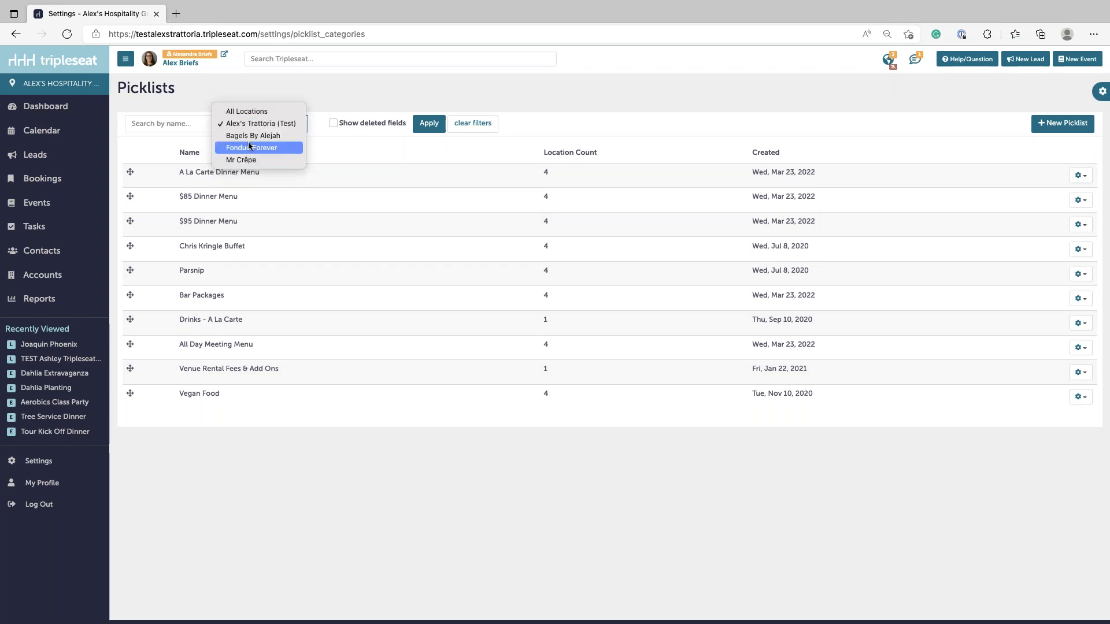
left_click(246, 147)
- Reset the location filter to All Locations and open the A La Carte Dinner Menu actions
left_click(246, 123)
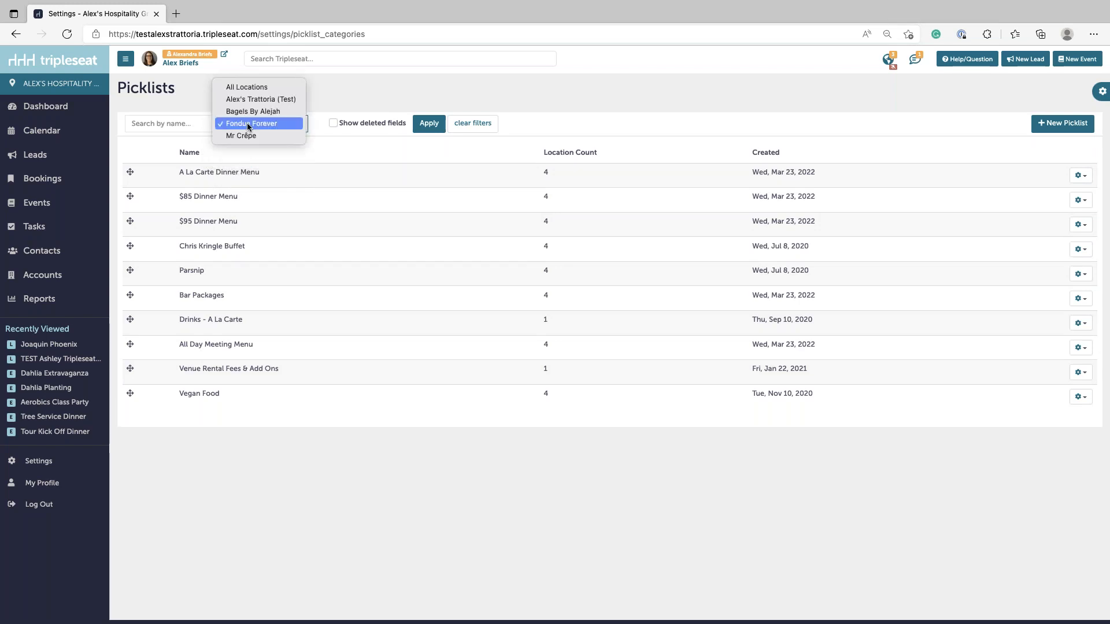
left_click(246, 89)
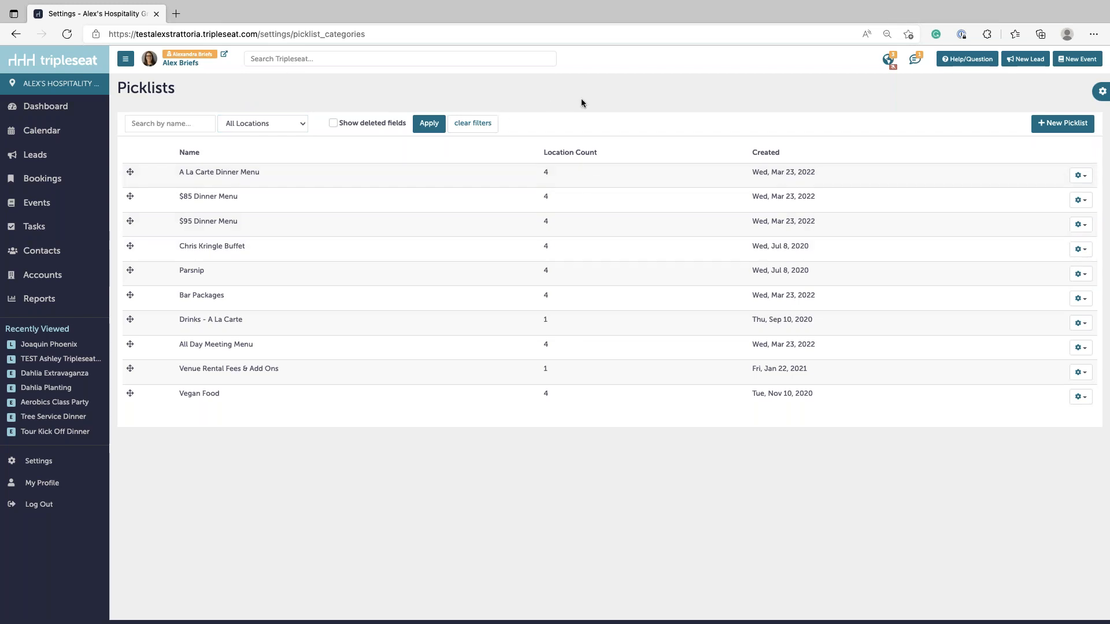
left_click(1079, 175)
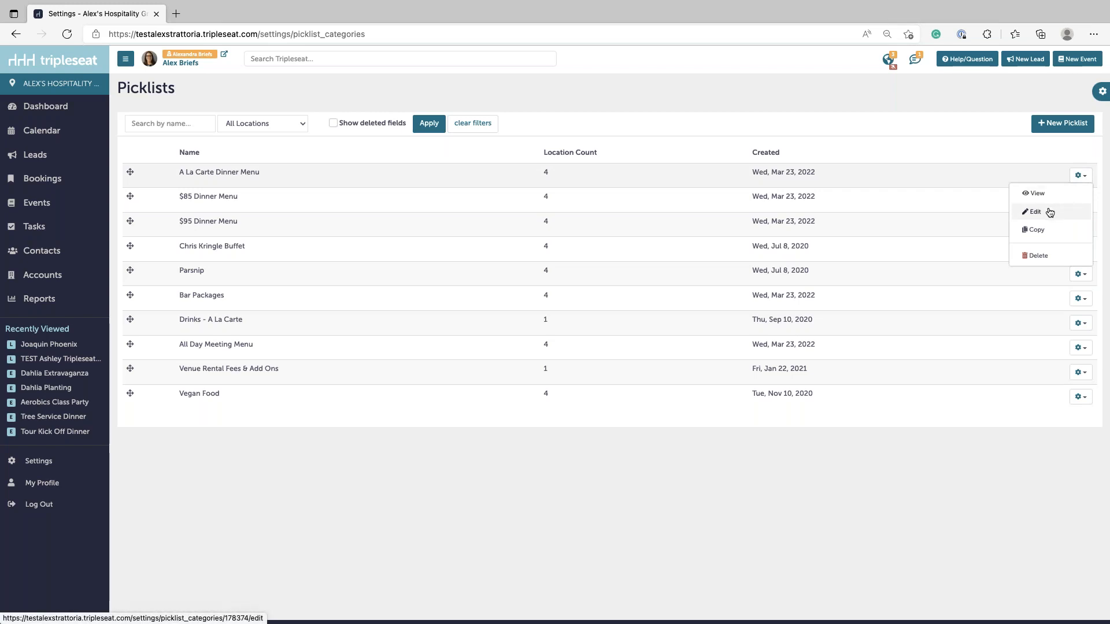
- Edit the A La Carte Dinner Menu picklist and expand all its line items
left_click(1034, 211)
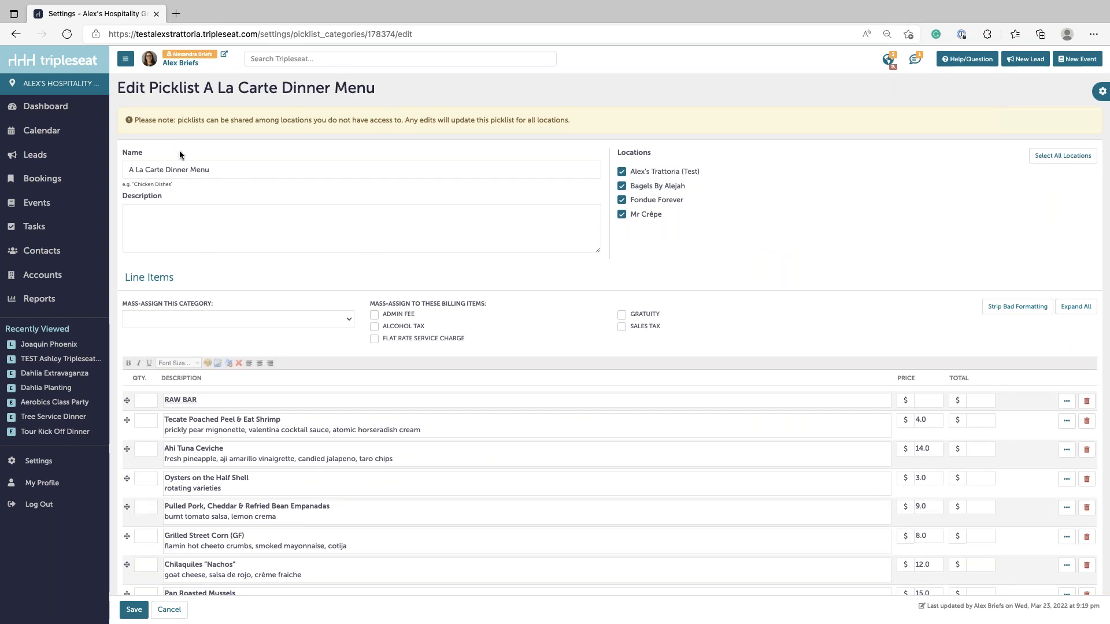
left_click_drag(129, 167, 217, 166)
left_click(217, 166)
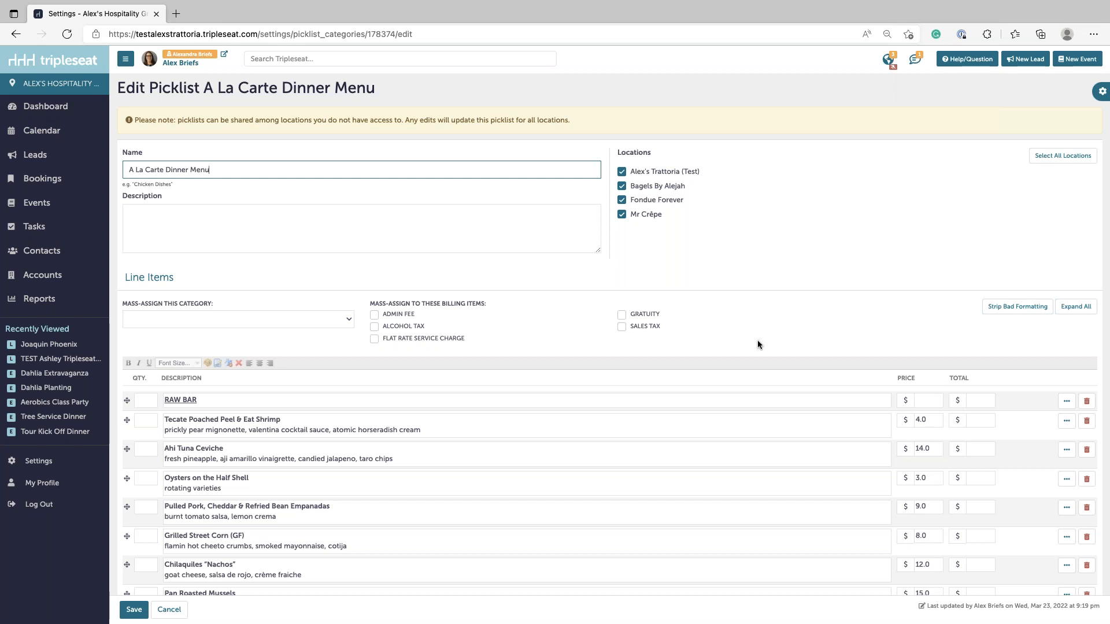
left_click(1076, 308)
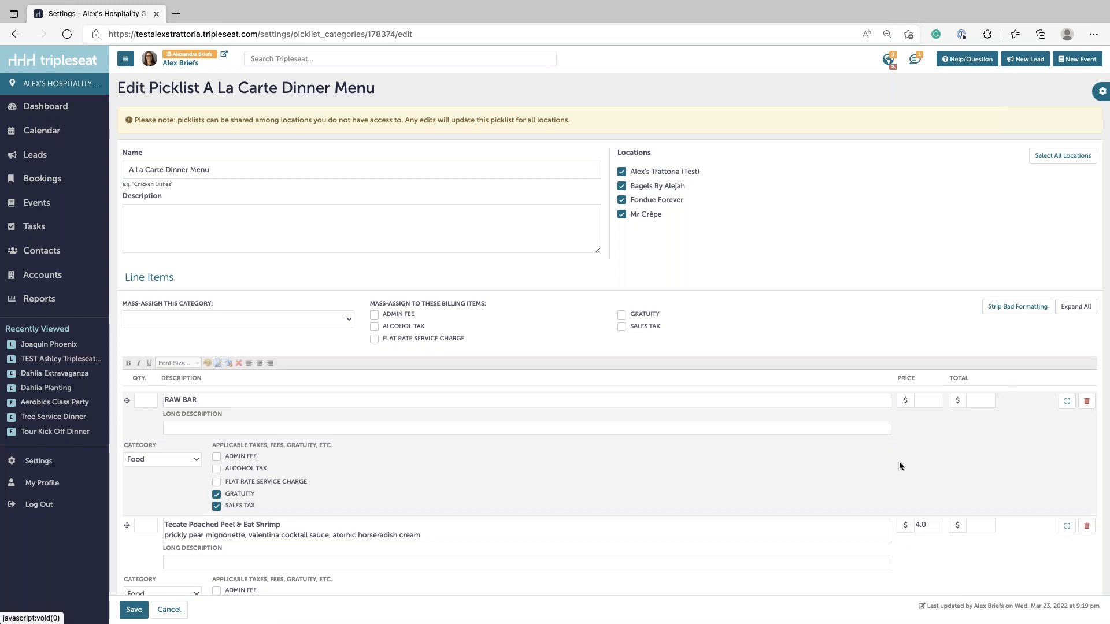
- Scroll down to the RAW BAR section and inspect its heading and the shrimp item's description
scroll(884, 477, "down", 1)
scroll(873, 491, "down", 5)
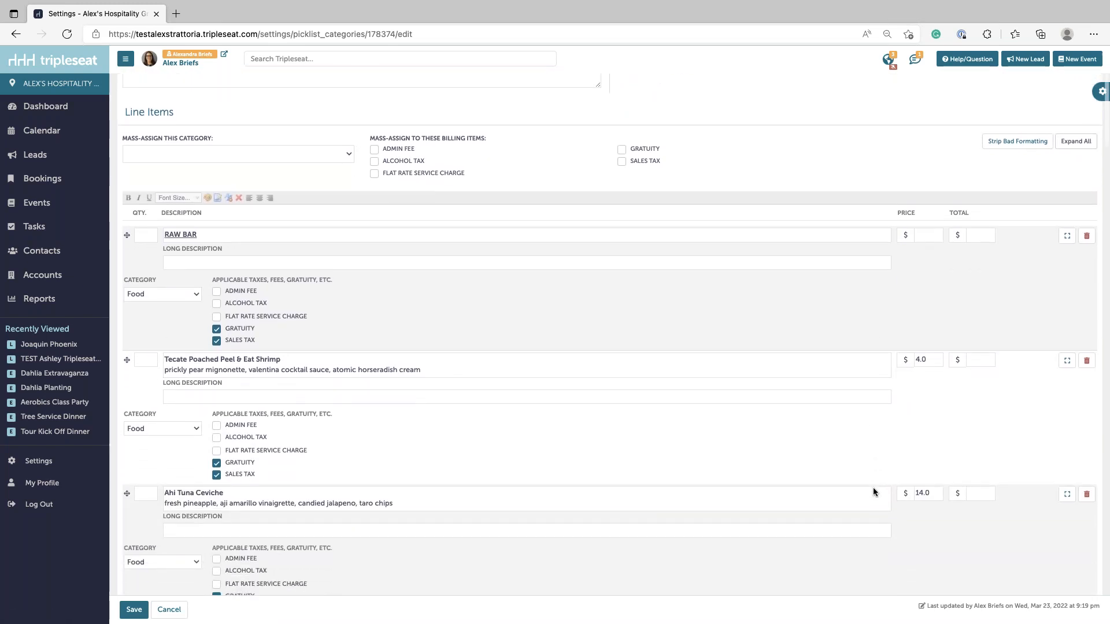
scroll(873, 488, "down", 2)
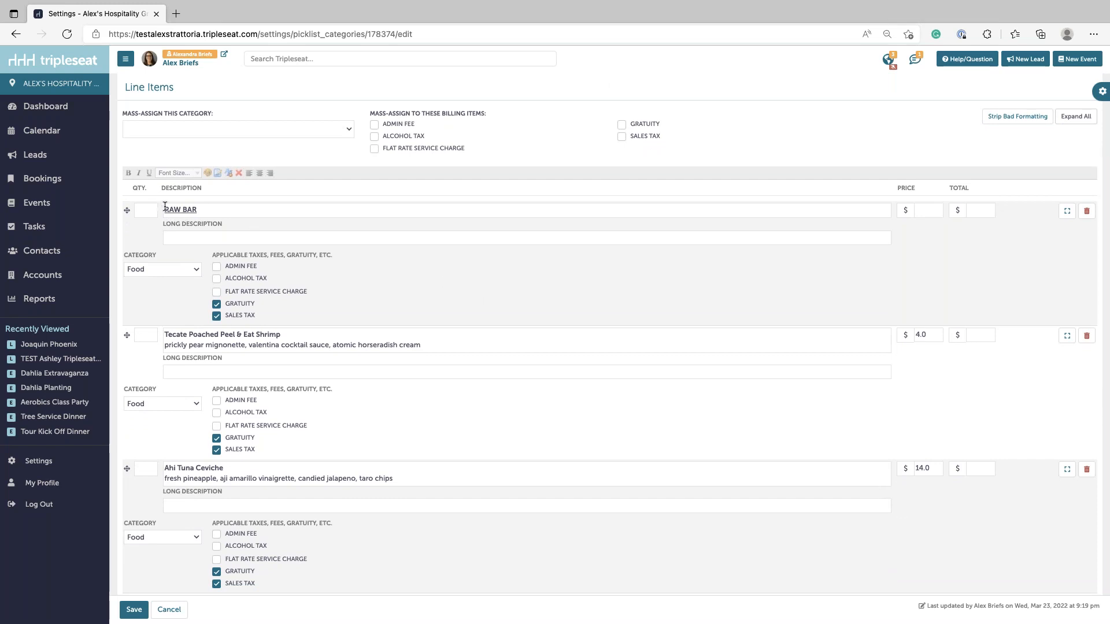
left_click_drag(163, 208, 202, 208)
left_click(192, 336)
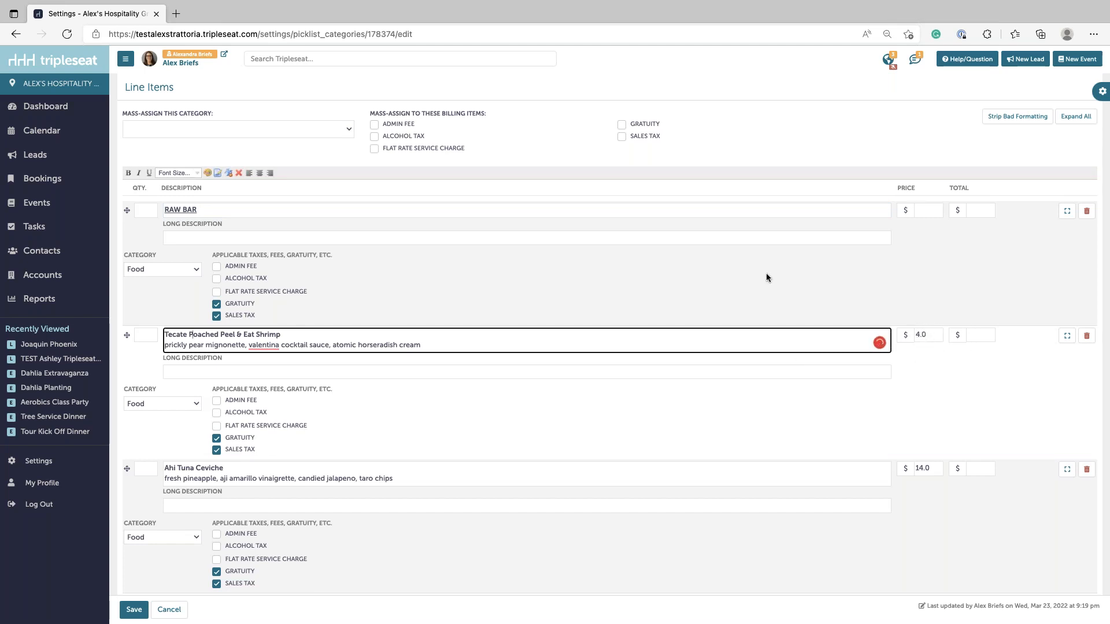
left_click(211, 209)
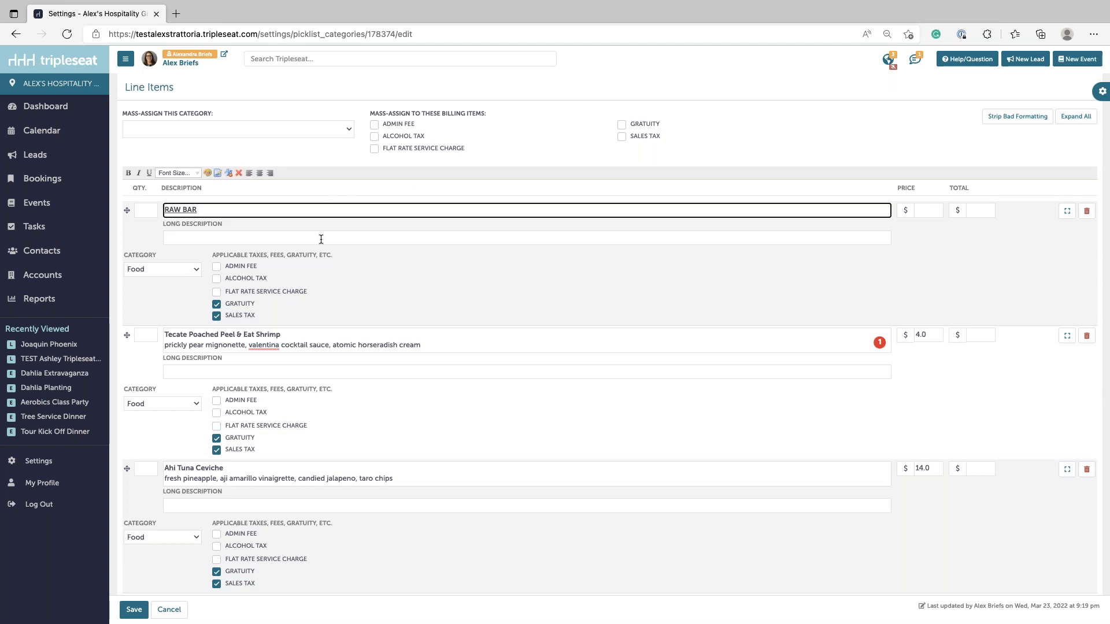
- Enter '8 shrimp per serving' as the shrimp's long description and make it bold italic
left_click(172, 370)
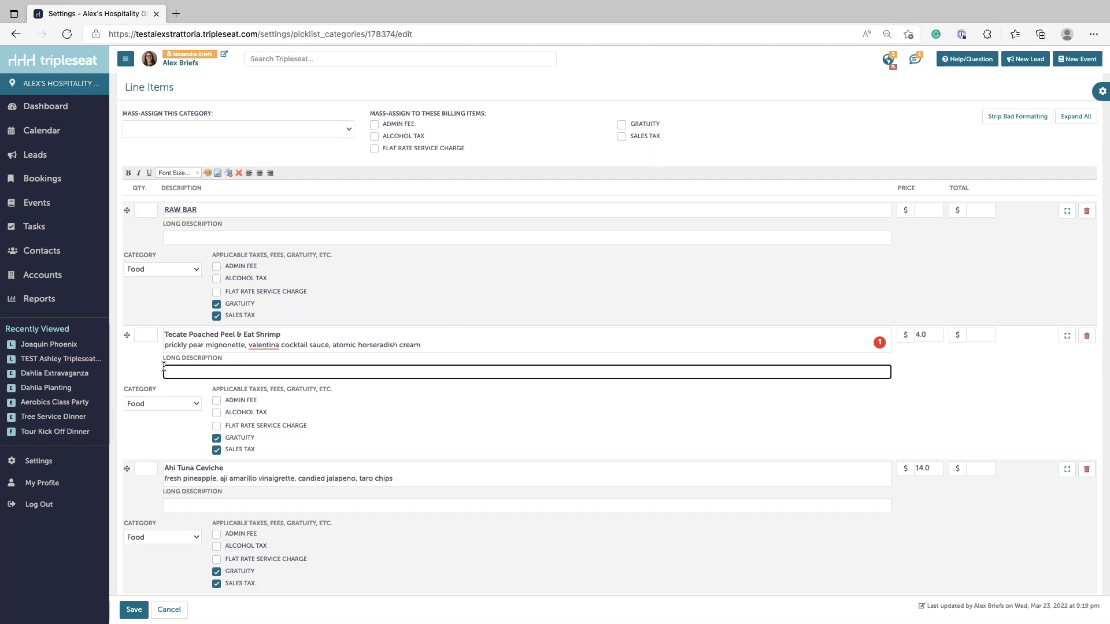
type("8 shrimp per serving.")
key("super+a")
left_click(138, 174)
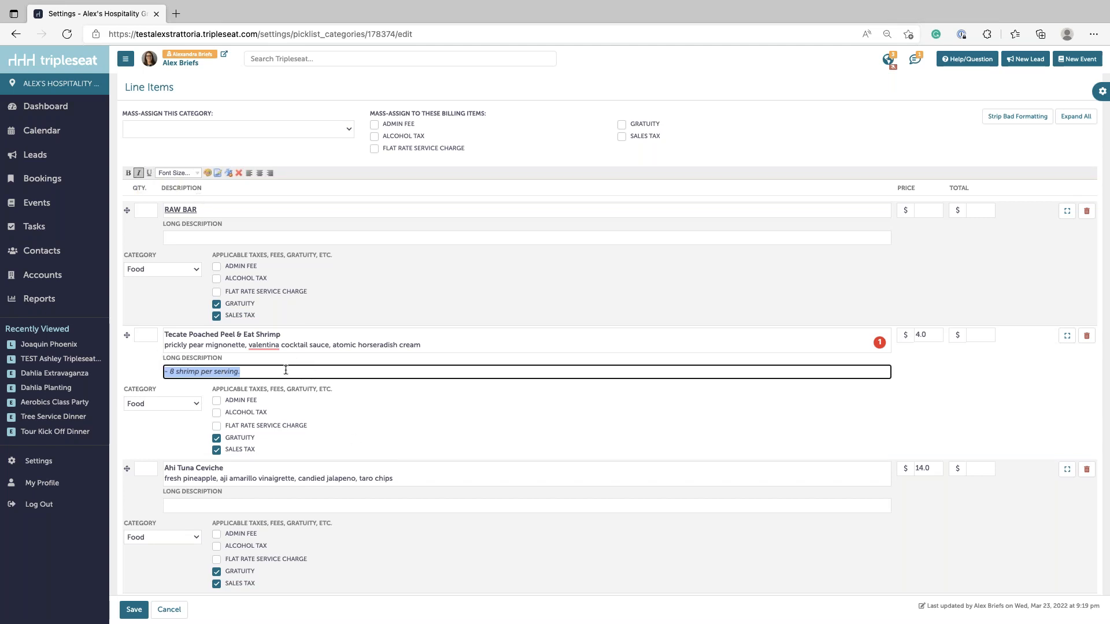
left_click(130, 174)
left_click(279, 368)
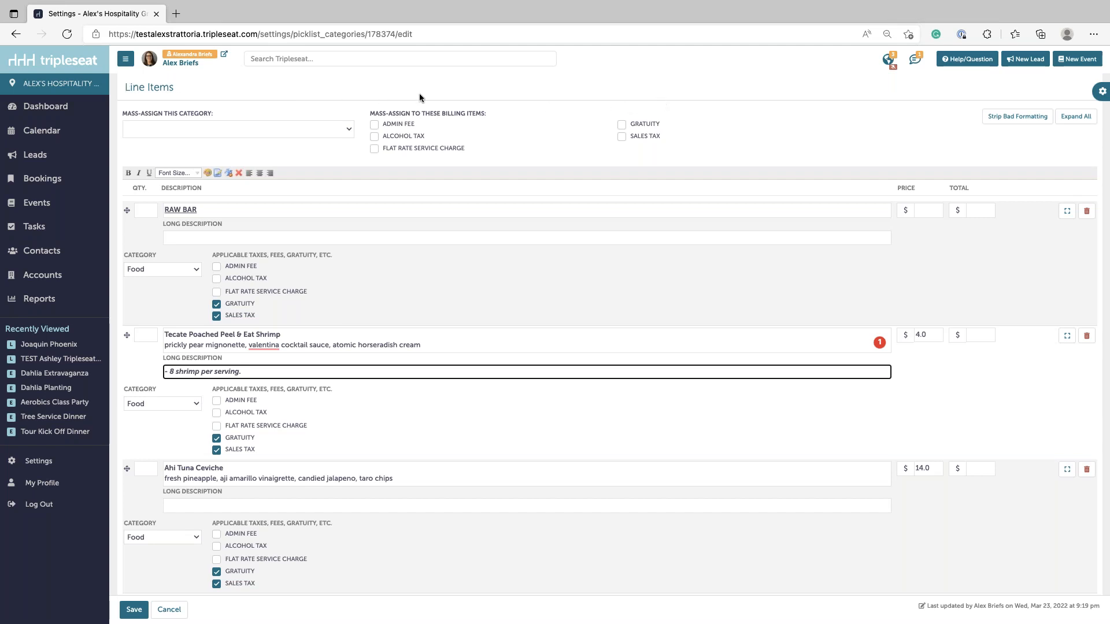
- Mass-assign the Admin Fee billing item to all menu line items and collapse the rows
left_click_drag(374, 113, 488, 112)
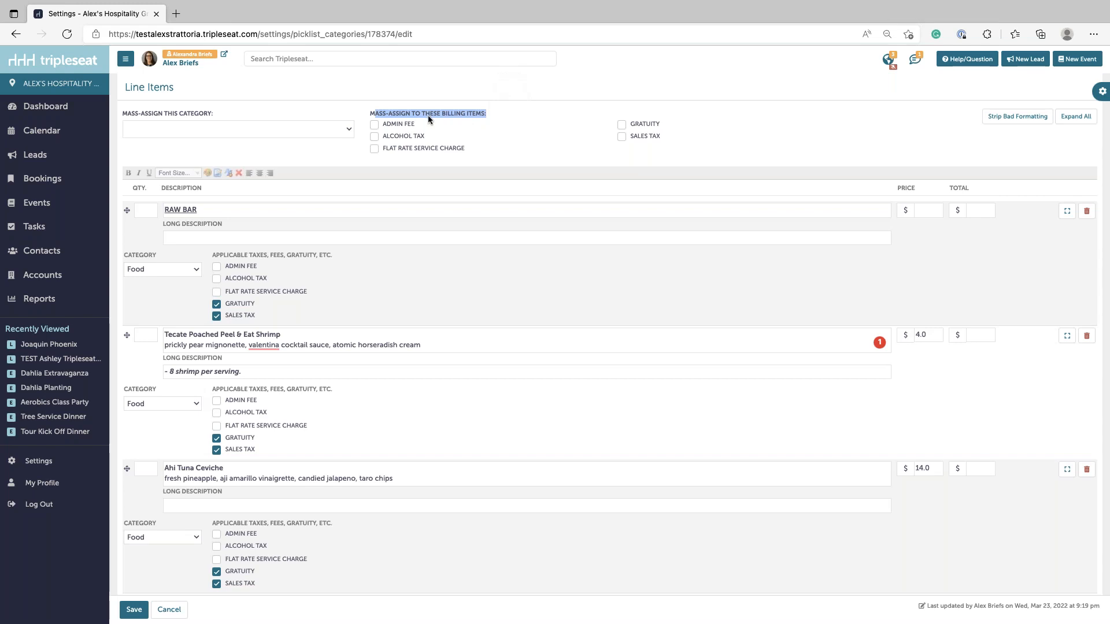
left_click(375, 125)
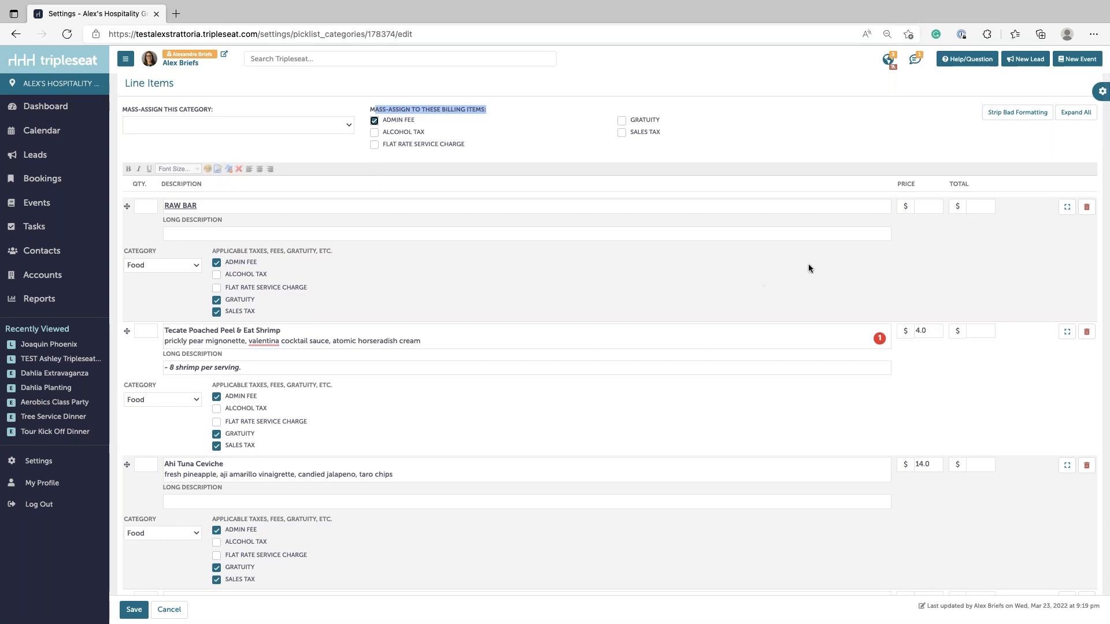
left_click(1074, 115)
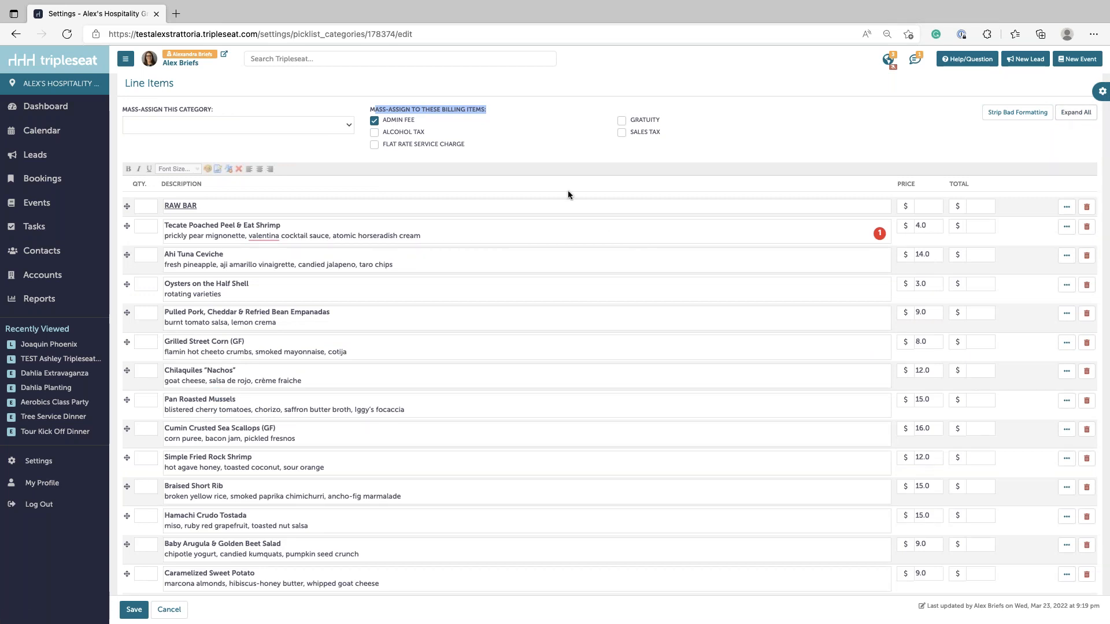
- Describe a new 'Italian Bakery Platter' item that comes with canoli, lobster tails, florentines, and rainbow cookies
scroll(605, 236, "down", 1)
scroll(605, 236, "down", 2)
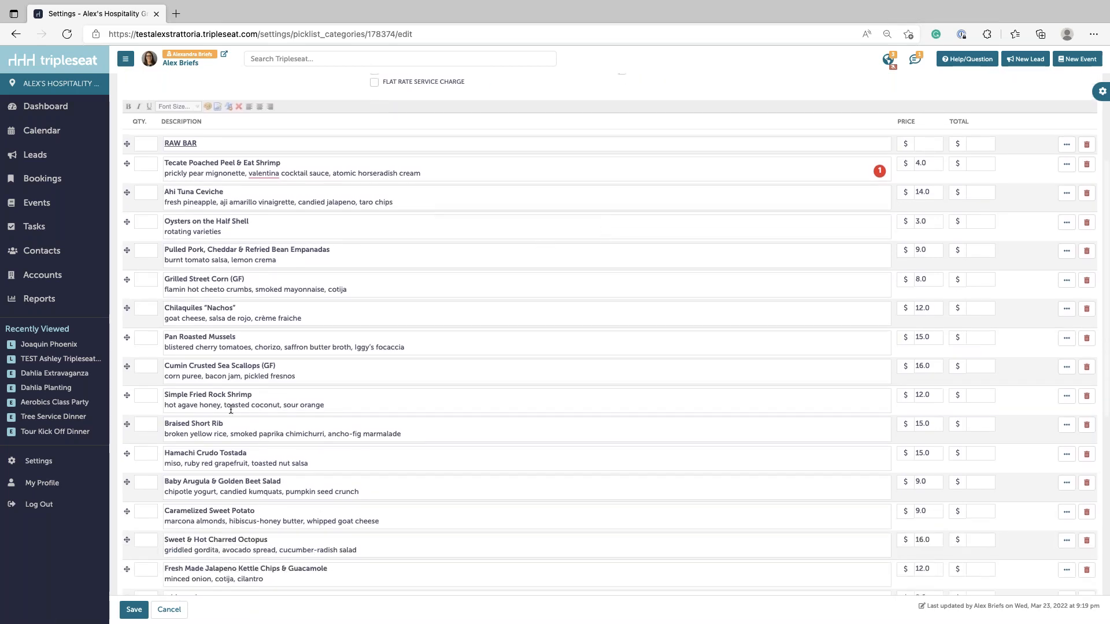
scroll(259, 515, "down", 3)
scroll(260, 516, "down", 5)
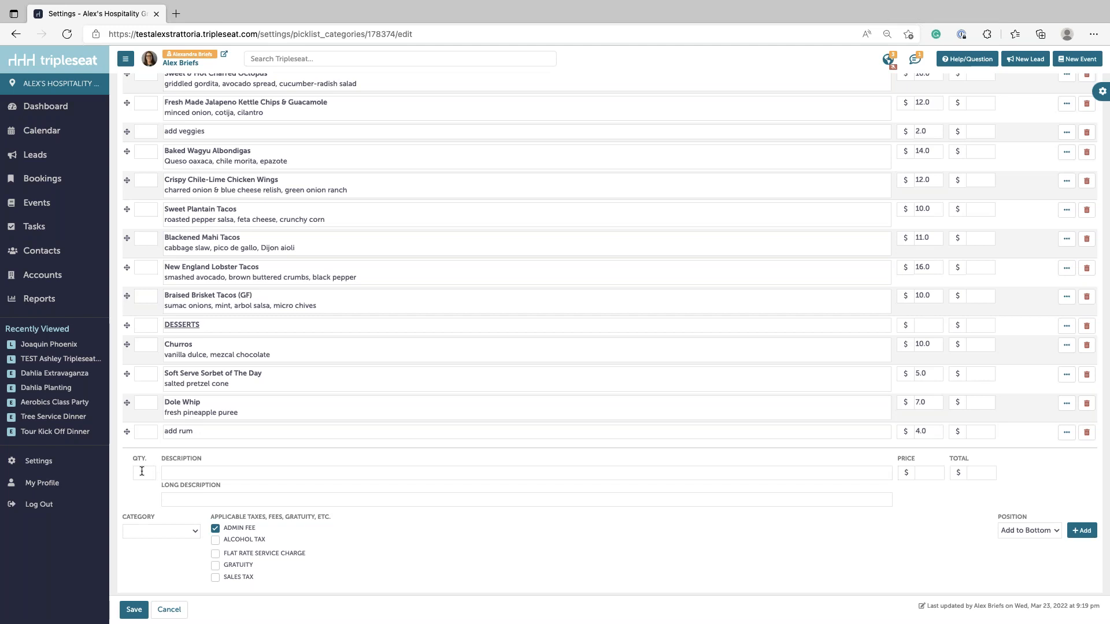
left_click(181, 472)
type("Italian Bakery Platter")
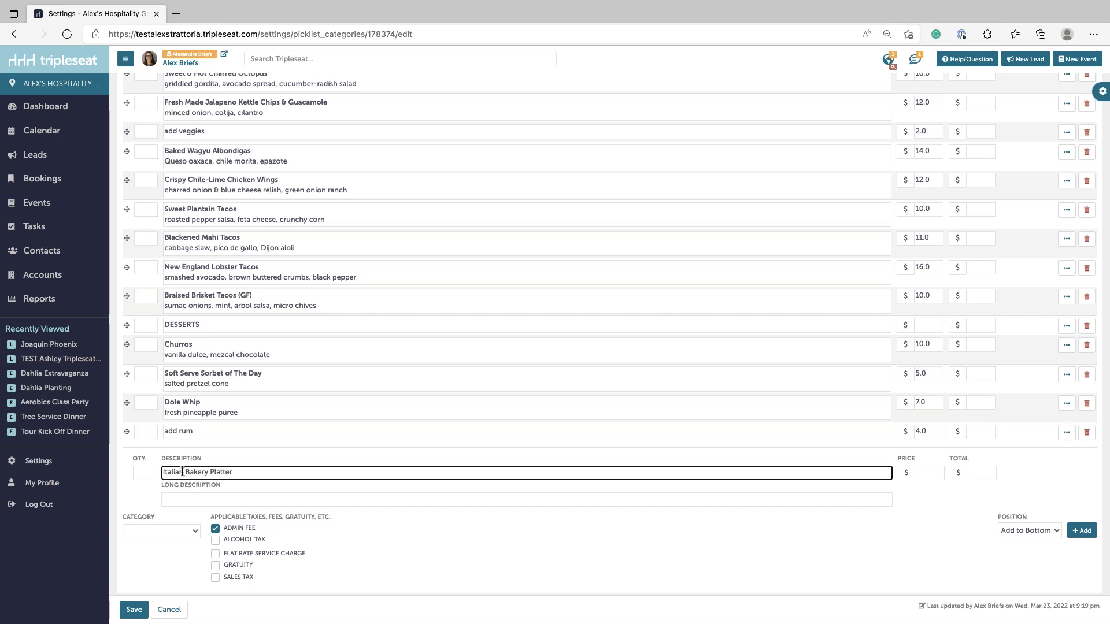
key("ctrl+a")
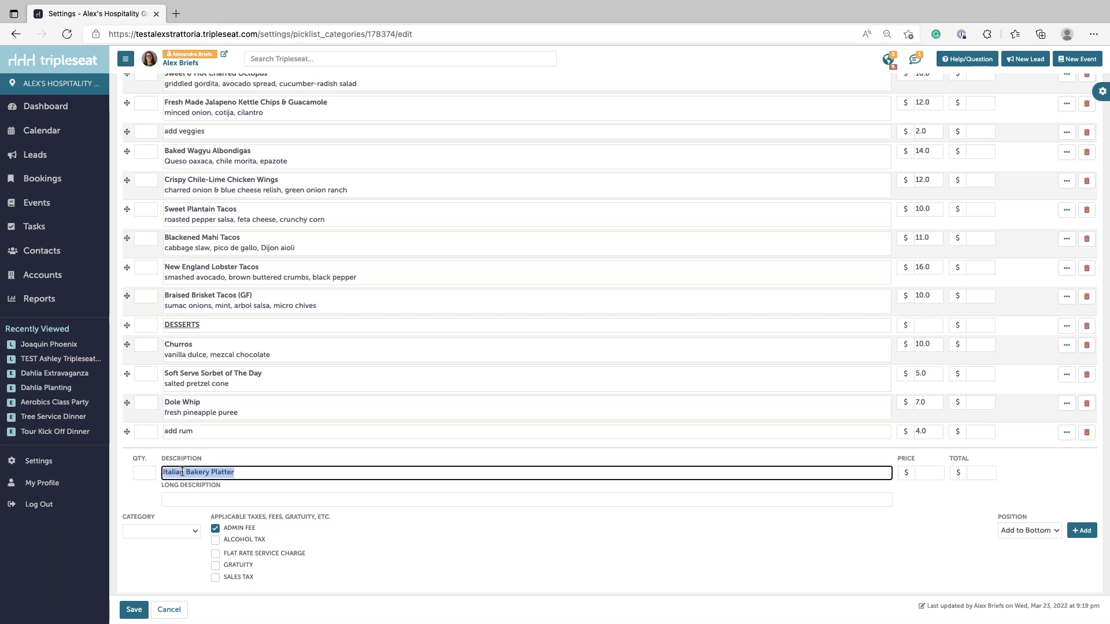
left_click(250, 468)
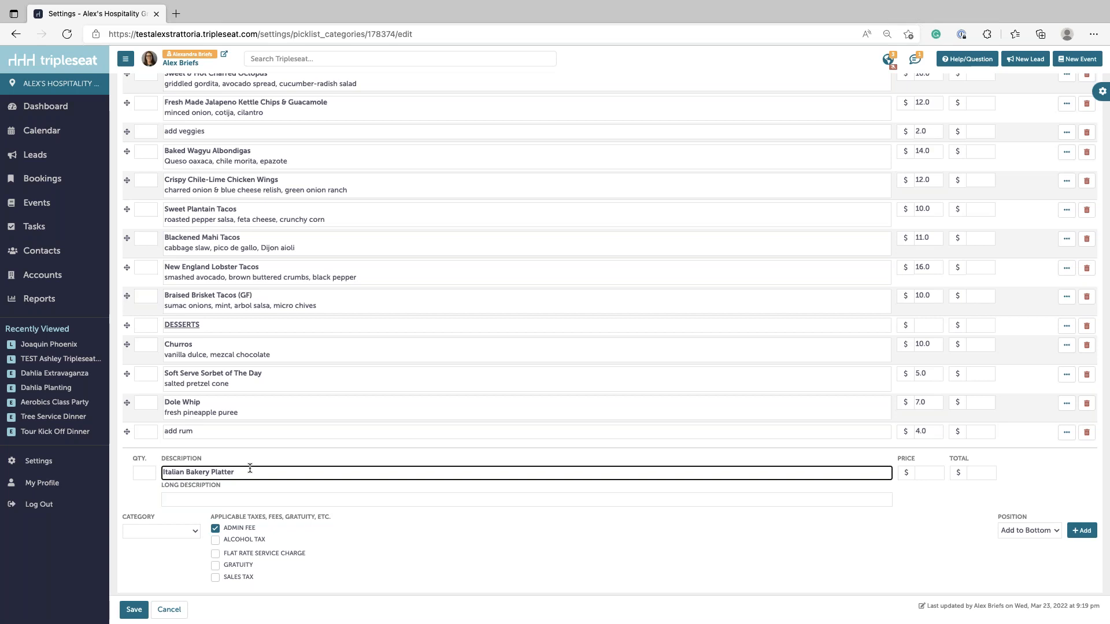
key("Return")
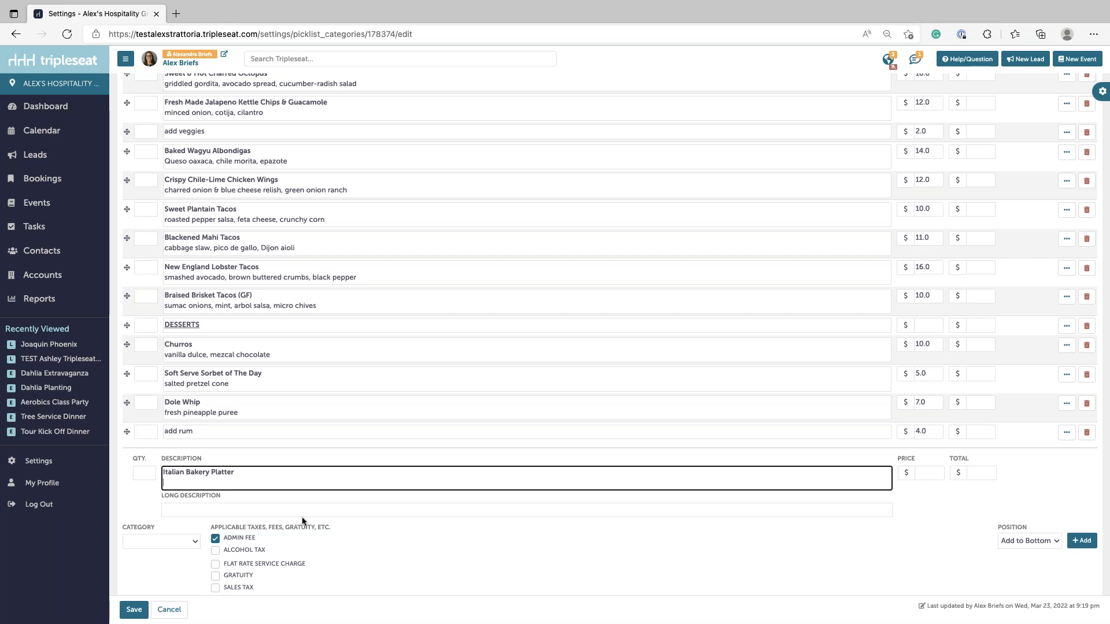
type("Comes with canoli, lobster tails, florentines, and rainbo")
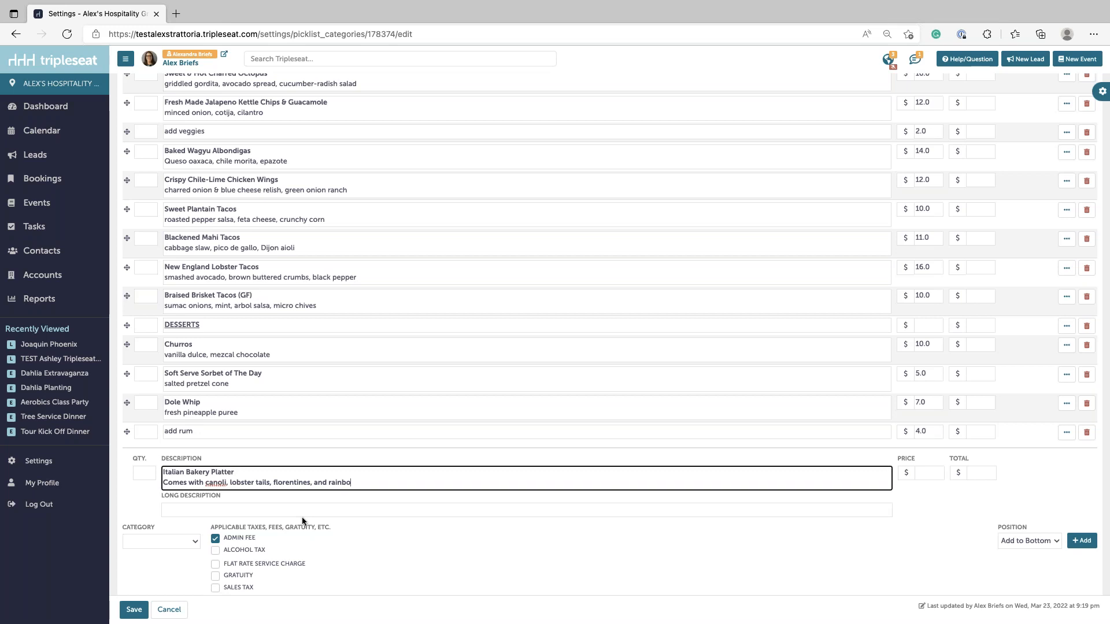
type("w cookies.")
triple_click(307, 482)
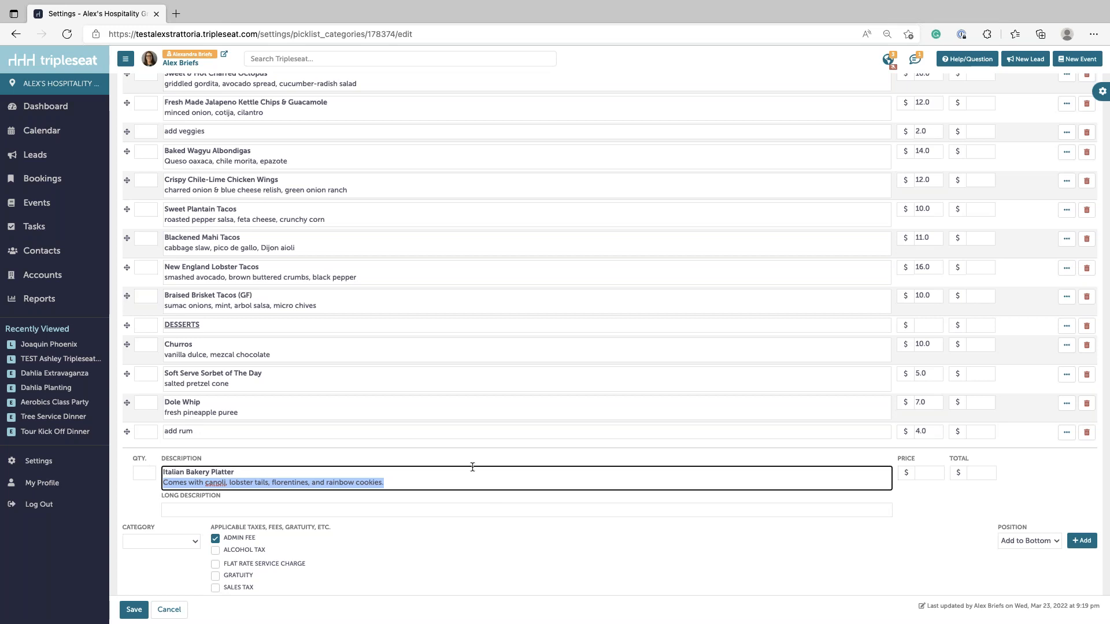
- Give it price $25, quantity 1 and category Food, place it under DESSERTS, and save
left_click(927, 474)
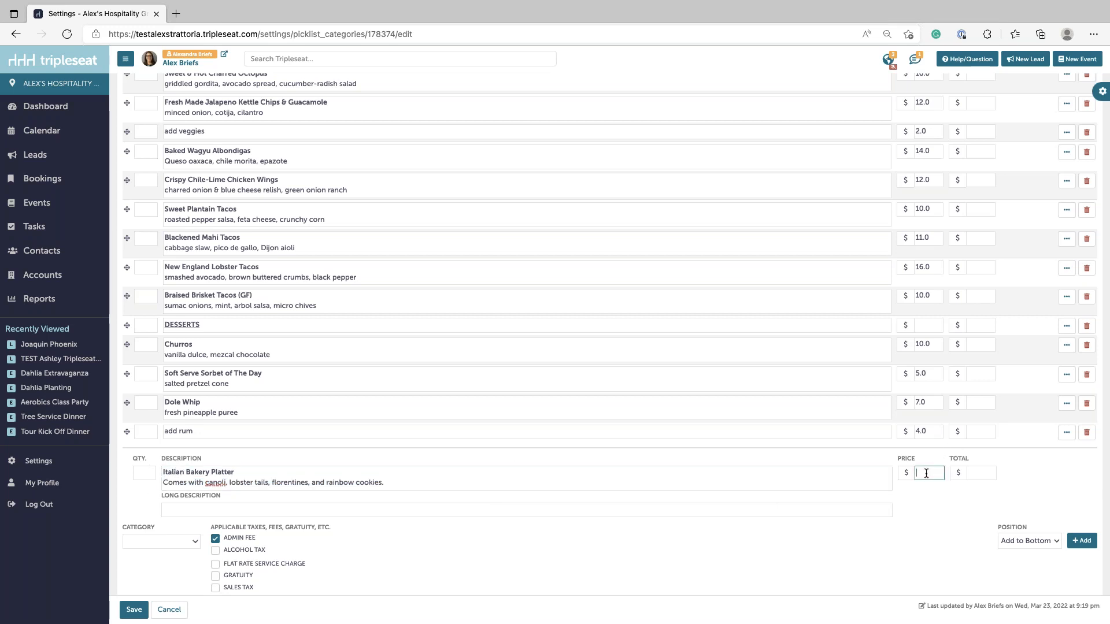
type("25")
left_click(154, 473)
type("1")
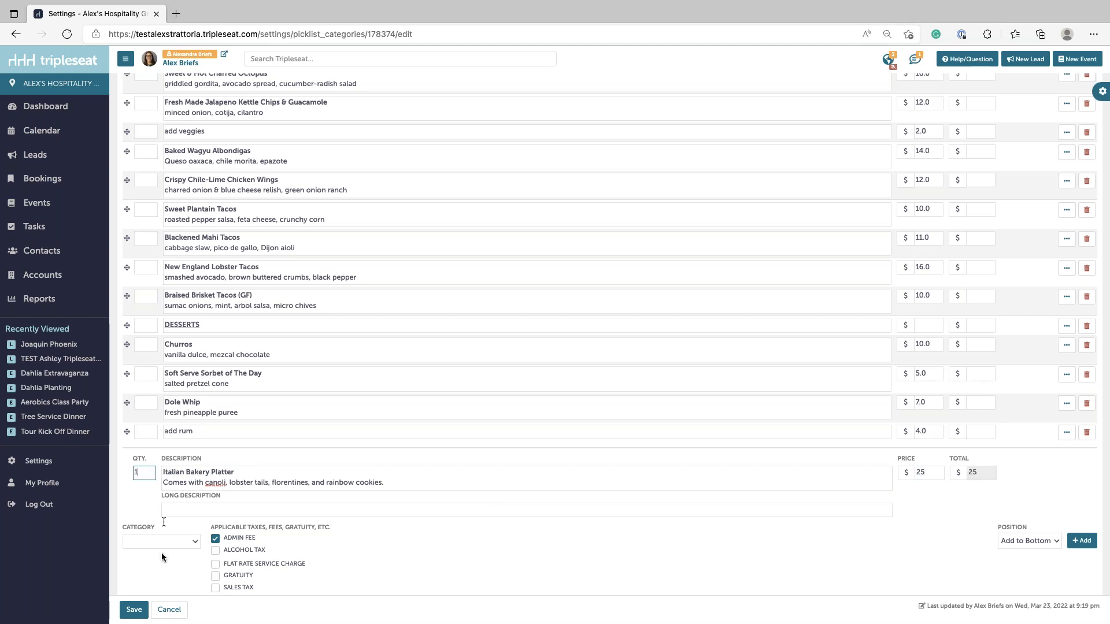
scroll(209, 565, "down", 1)
left_click(142, 532)
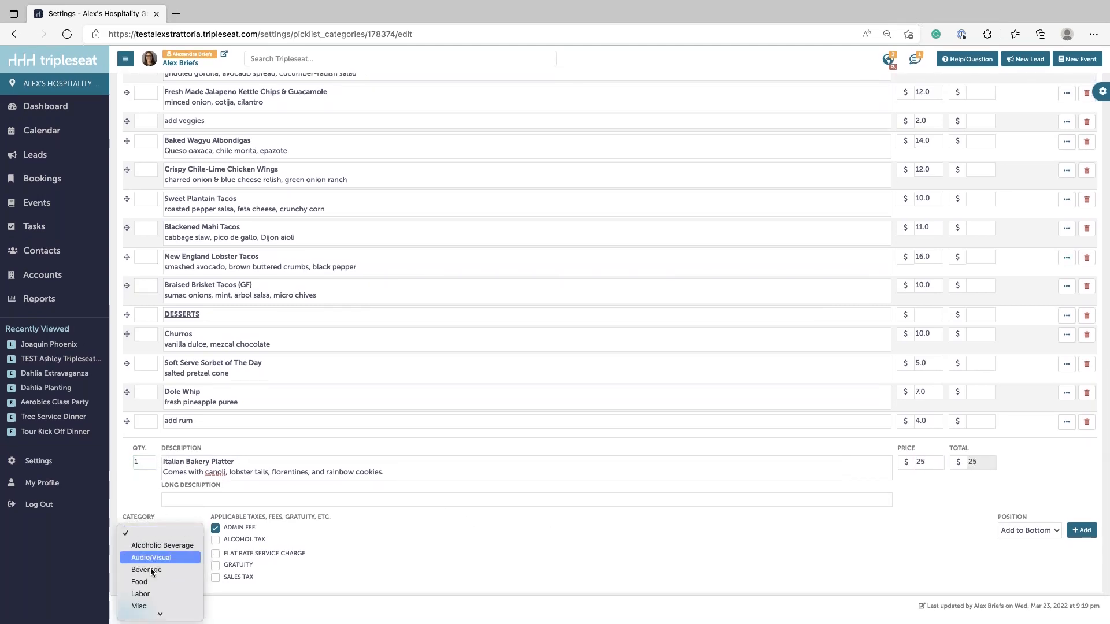
left_click(147, 580)
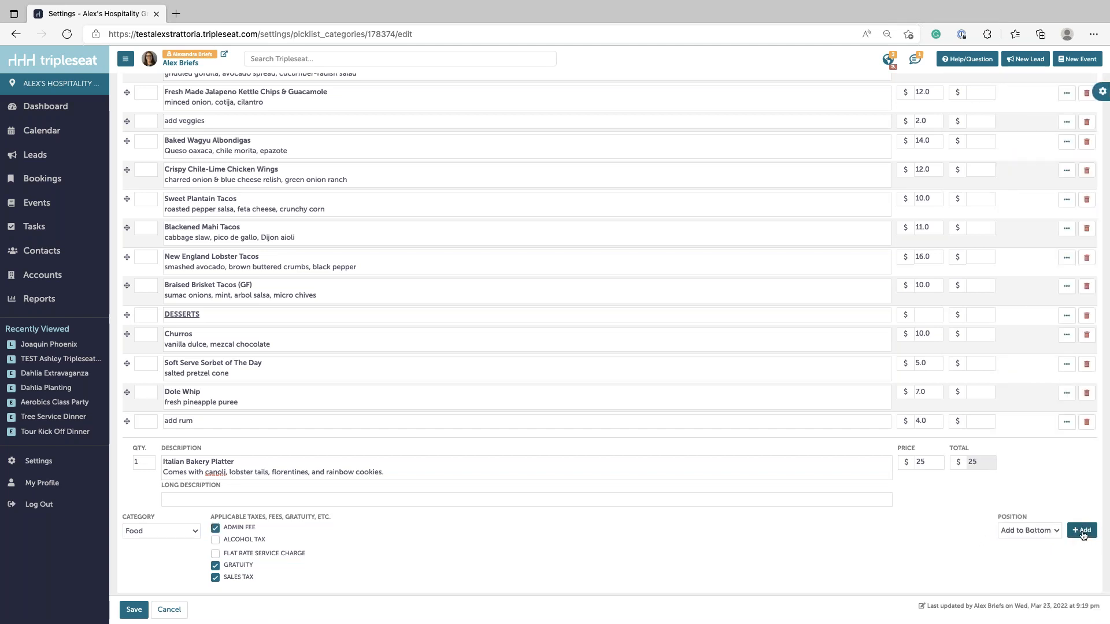
left_click(1081, 531)
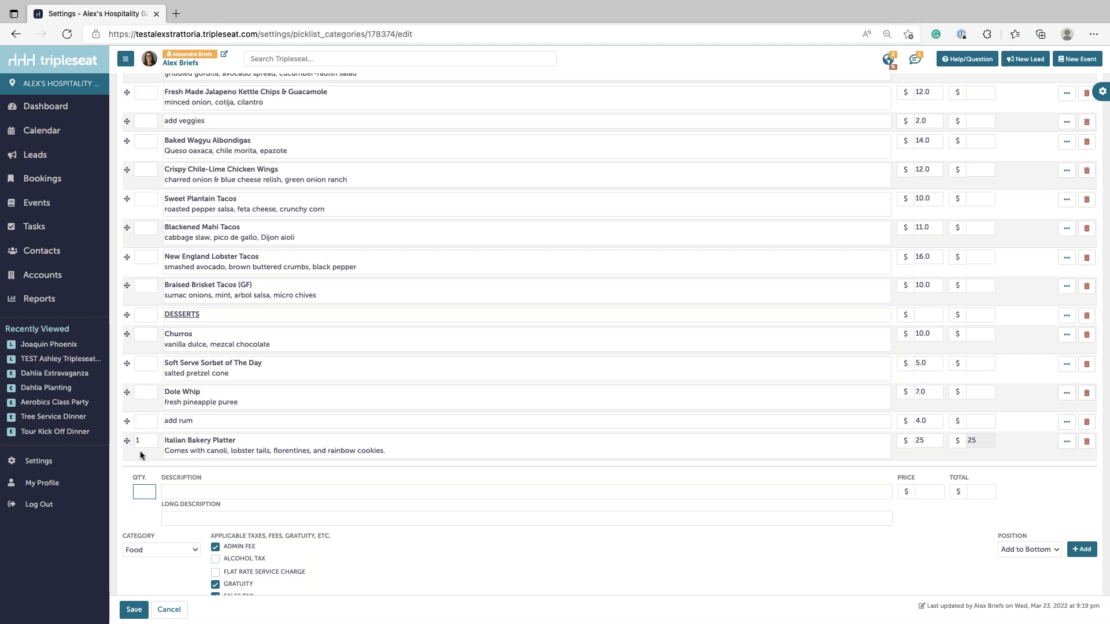
left_click_drag(128, 440, 127, 343)
left_click(128, 611)
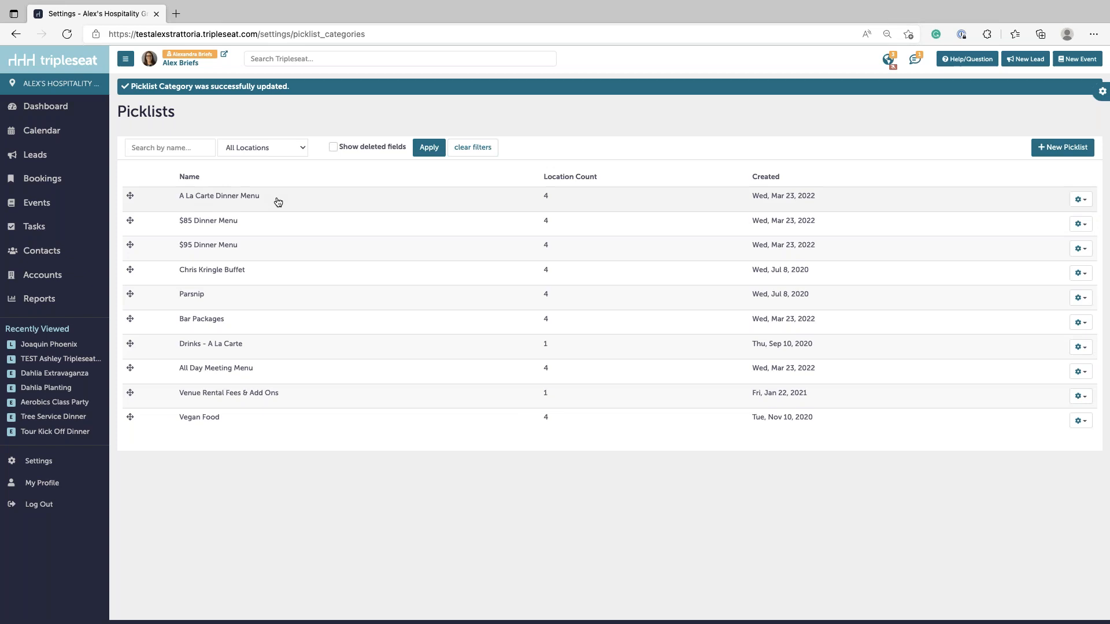
- Go to the main Settings page and scroll down to Leads & Tripleseat Booking Network
left_click(51, 462)
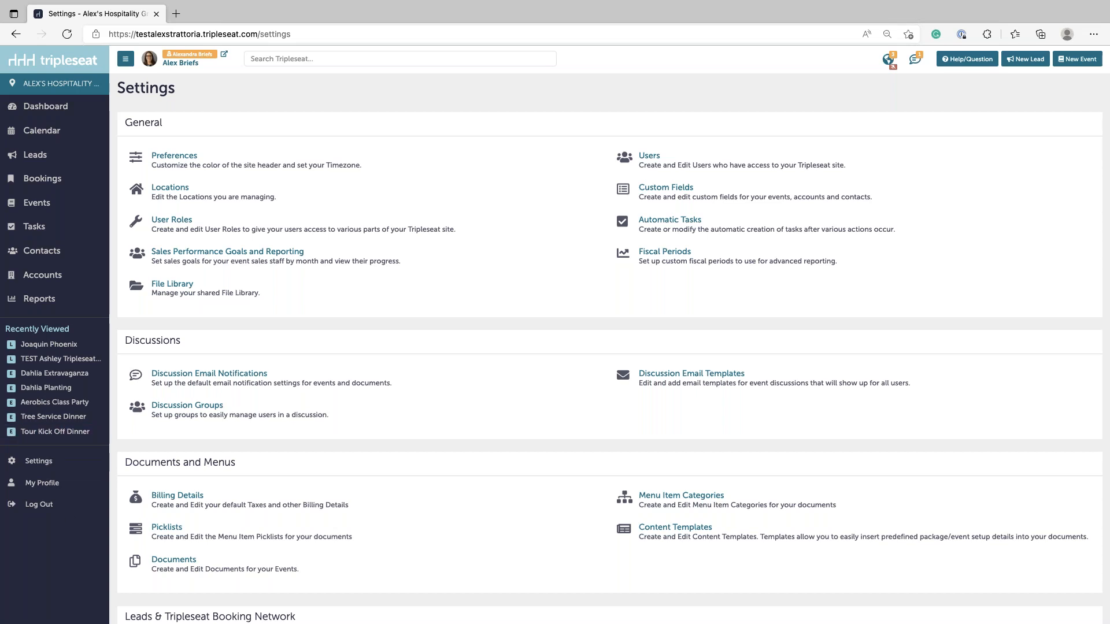
scroll(317, 570, "down", 2)
scroll(316, 570, "down", 3)
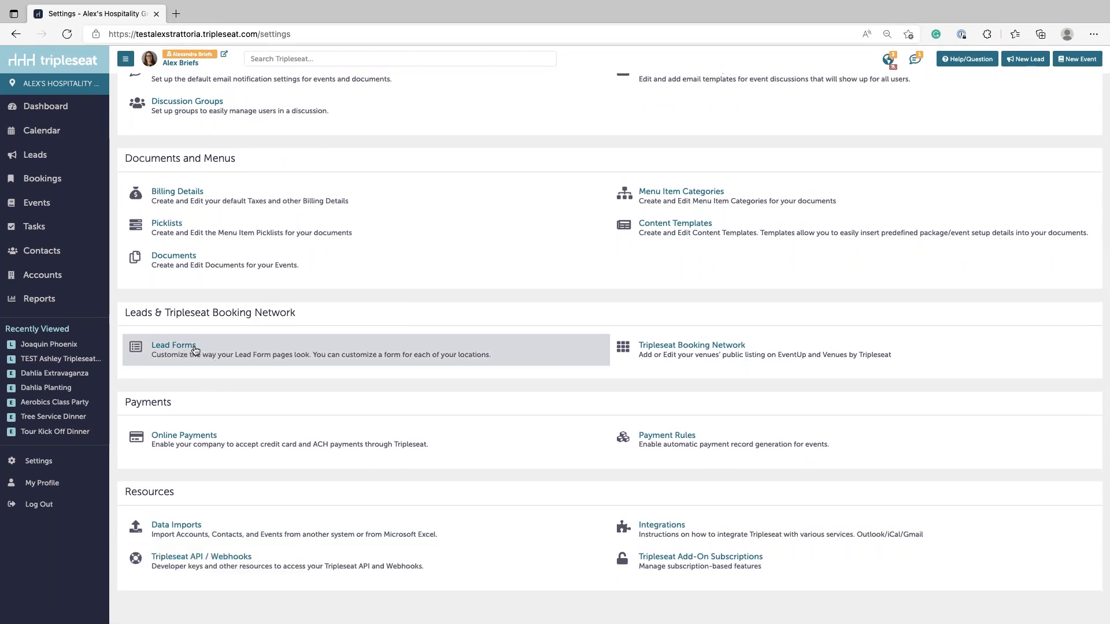
- Open Lead Forms and view the Private Events Lead Form's live Event Request page
left_click(188, 348)
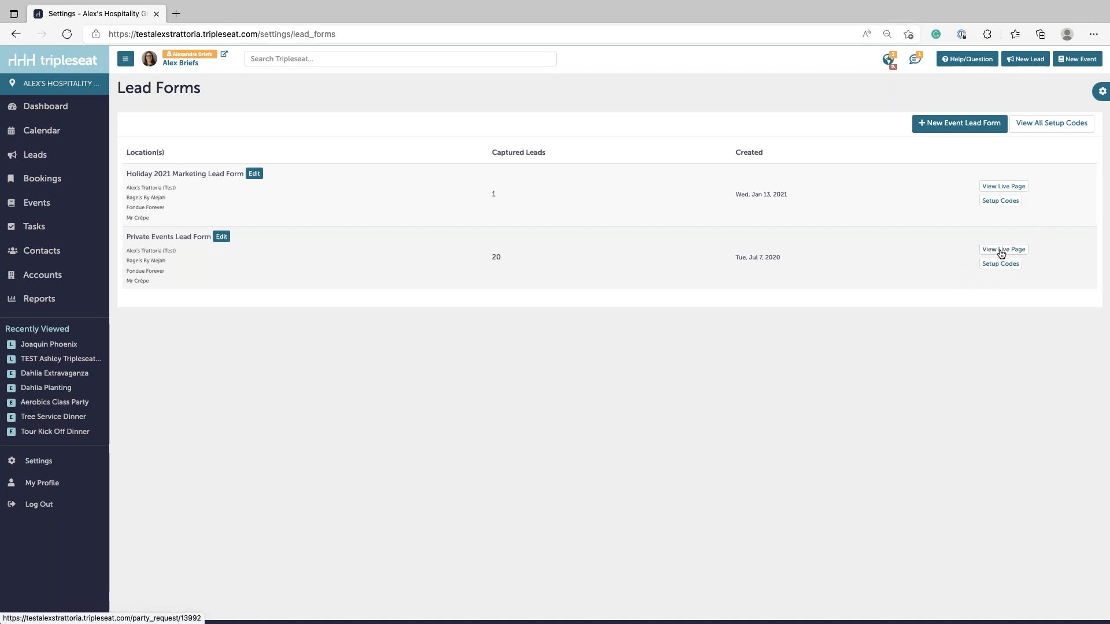
left_click(1001, 252)
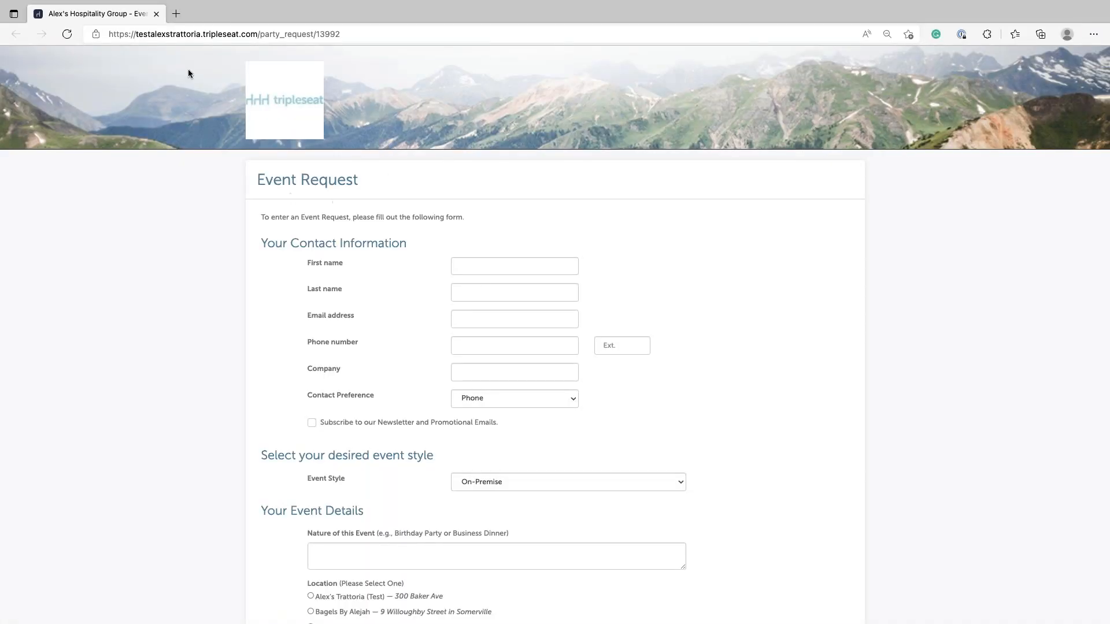
- Check the live Event Request page's address and heading, then bring up Mission Control
left_click(352, 36)
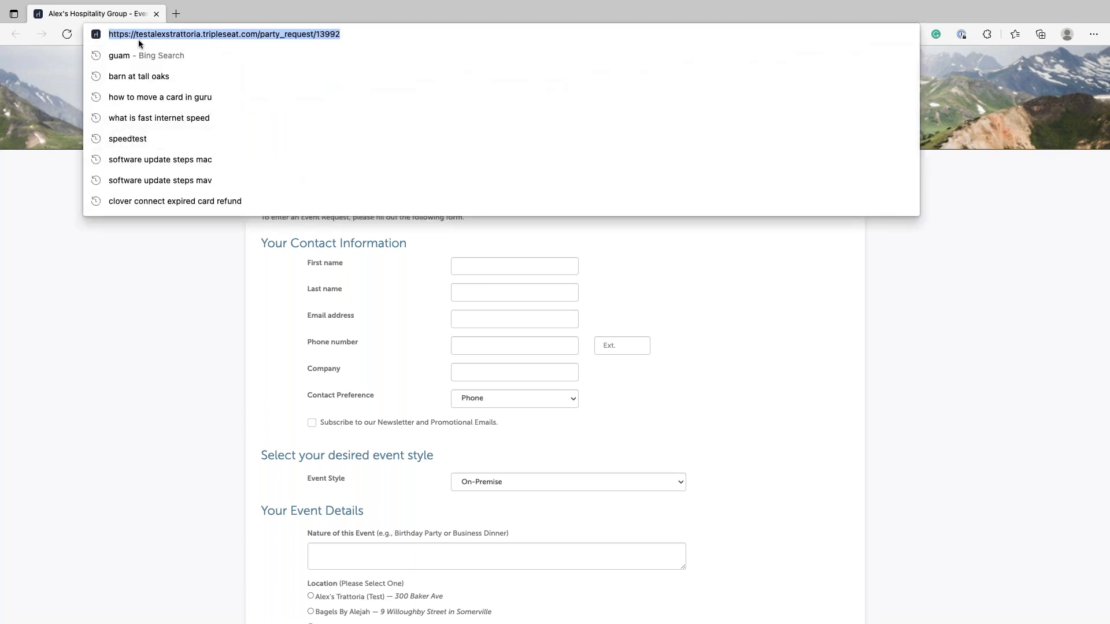
left_click(49, 410)
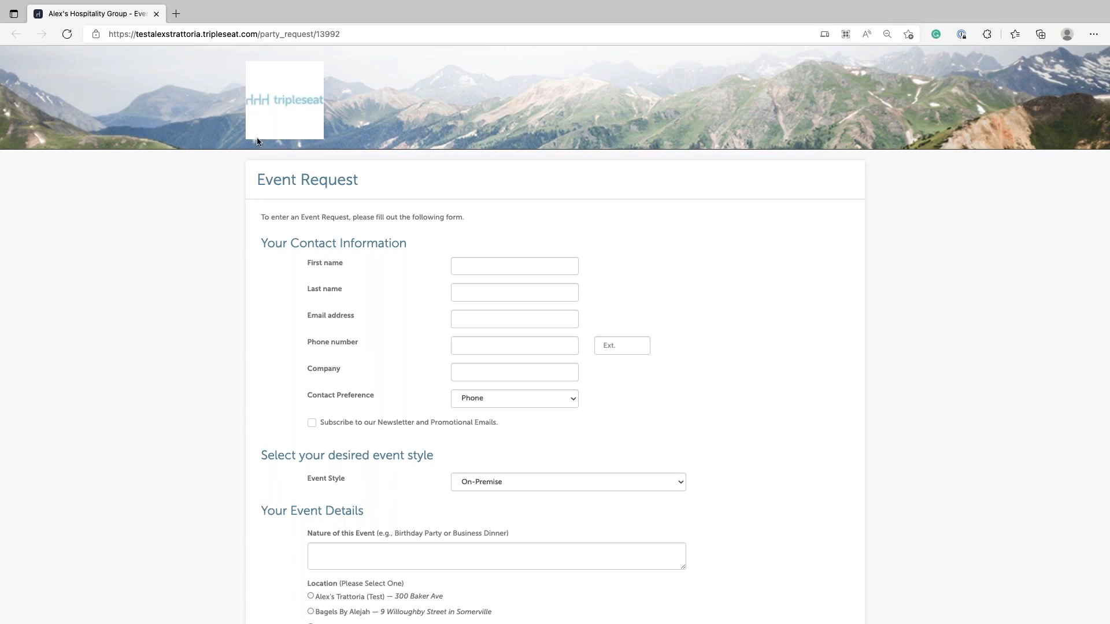
left_click_drag(264, 180, 382, 182)
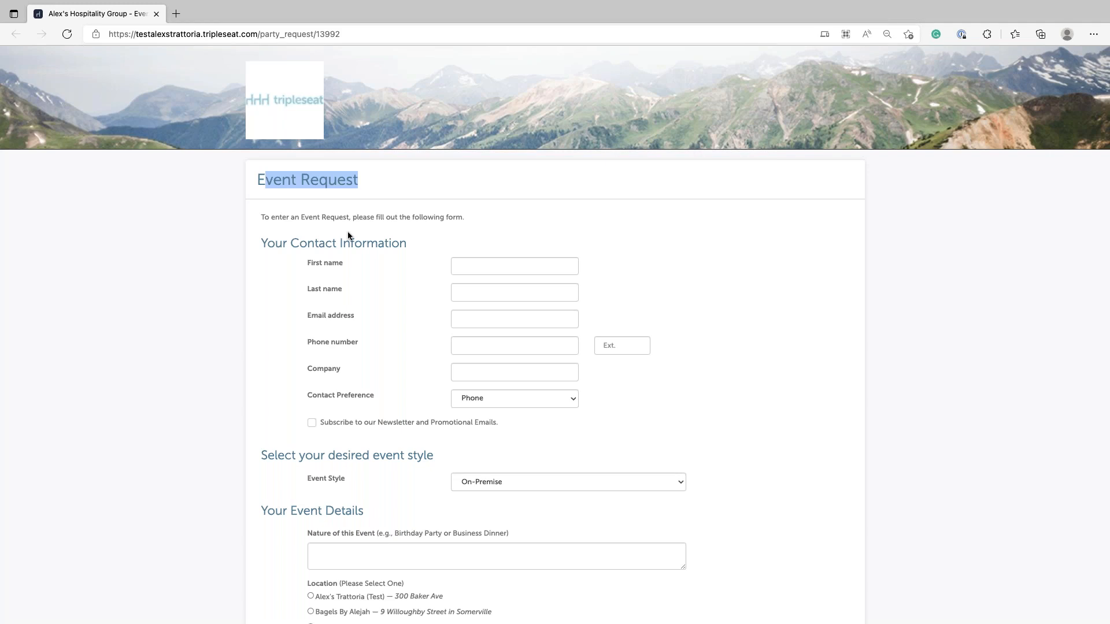
scroll(428, 178, "down", 3)
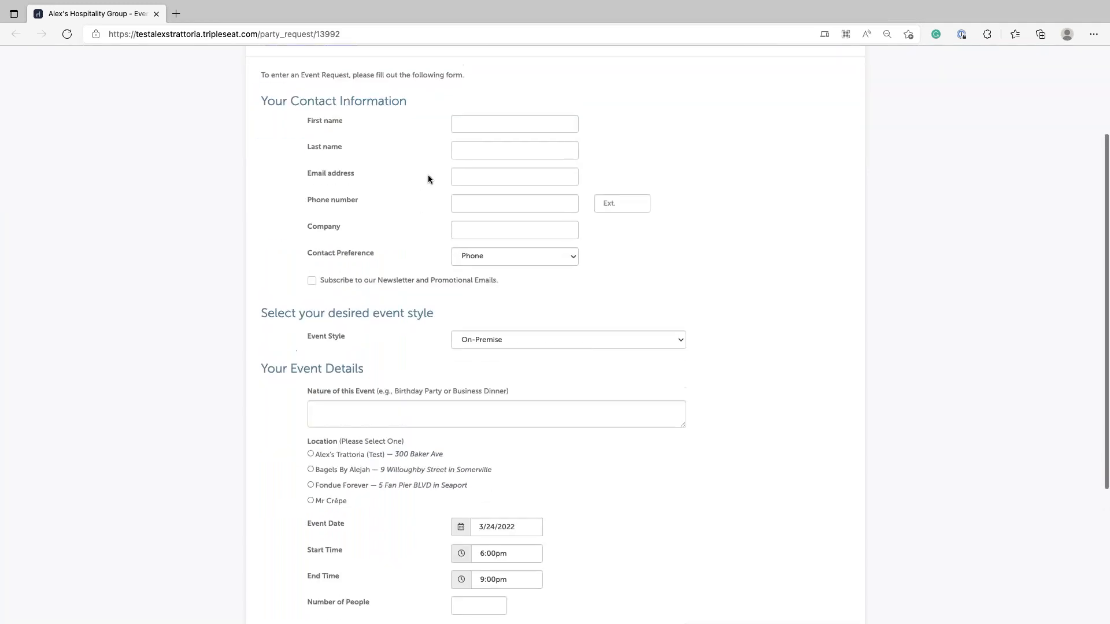
scroll(429, 178, "up", 3)
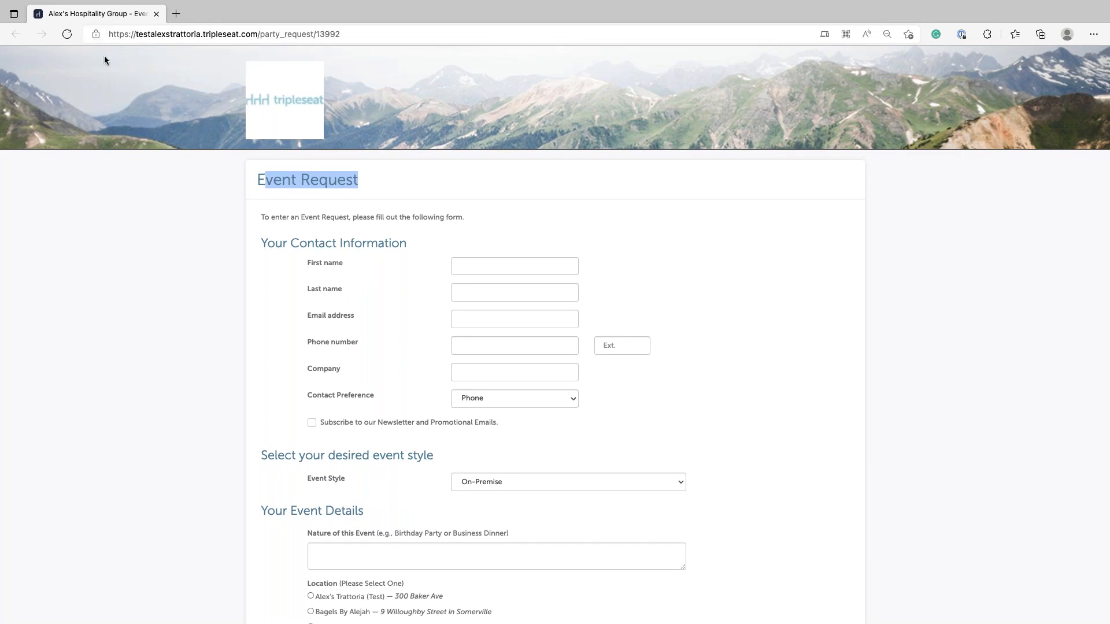
key("ctrl+Up")
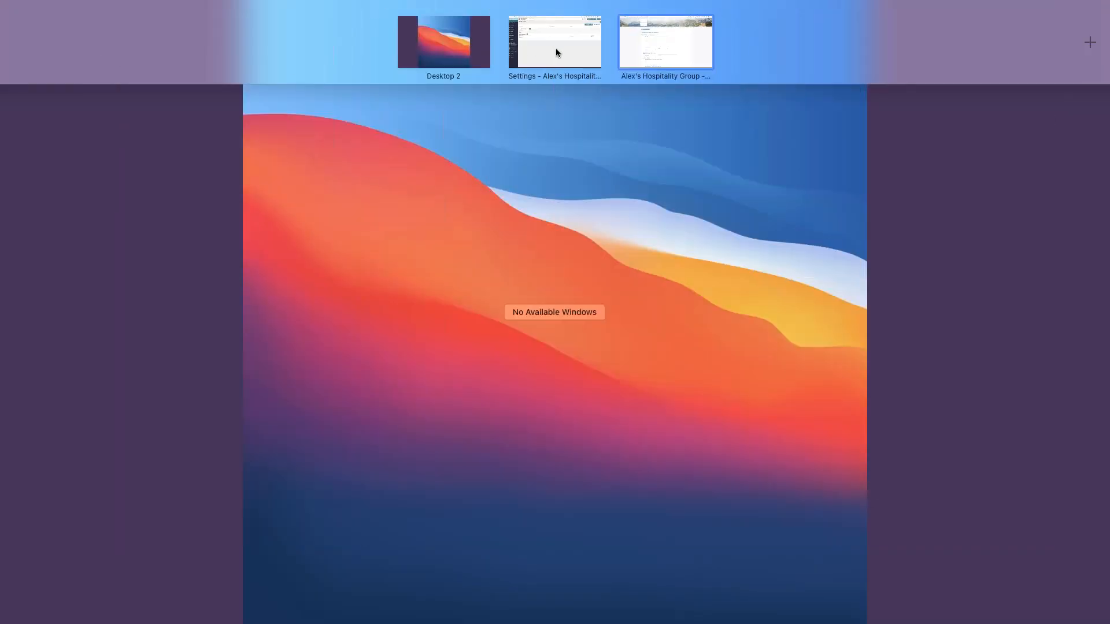
- Return to the Lead Forms window and open Holiday 2021 Marketing Lead Form for editing
left_click(556, 52)
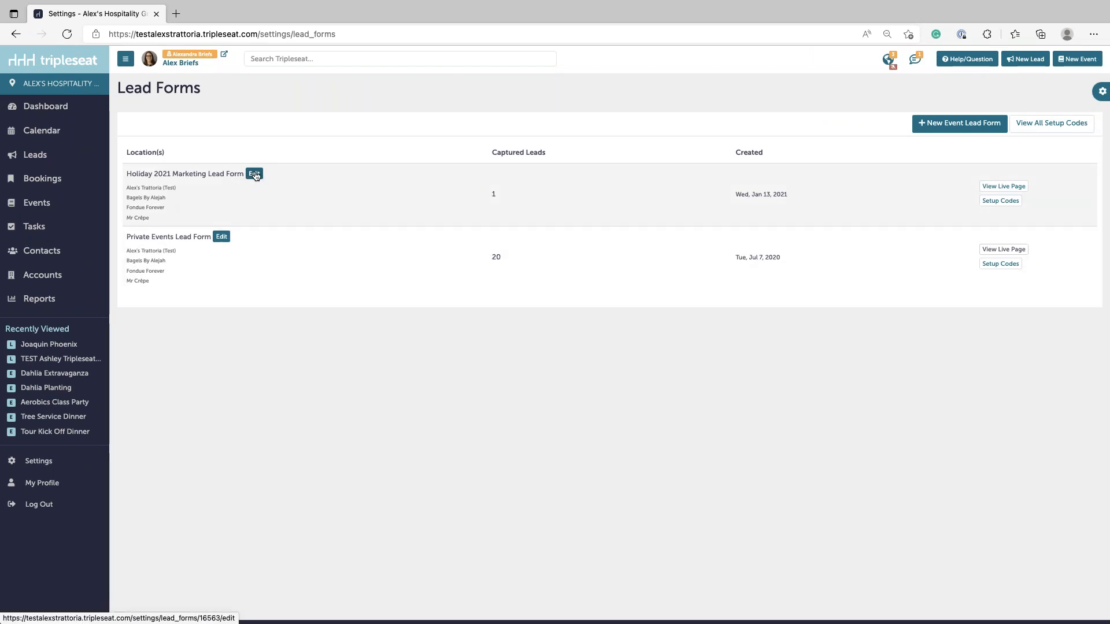
left_click_drag(257, 176, 256, 175)
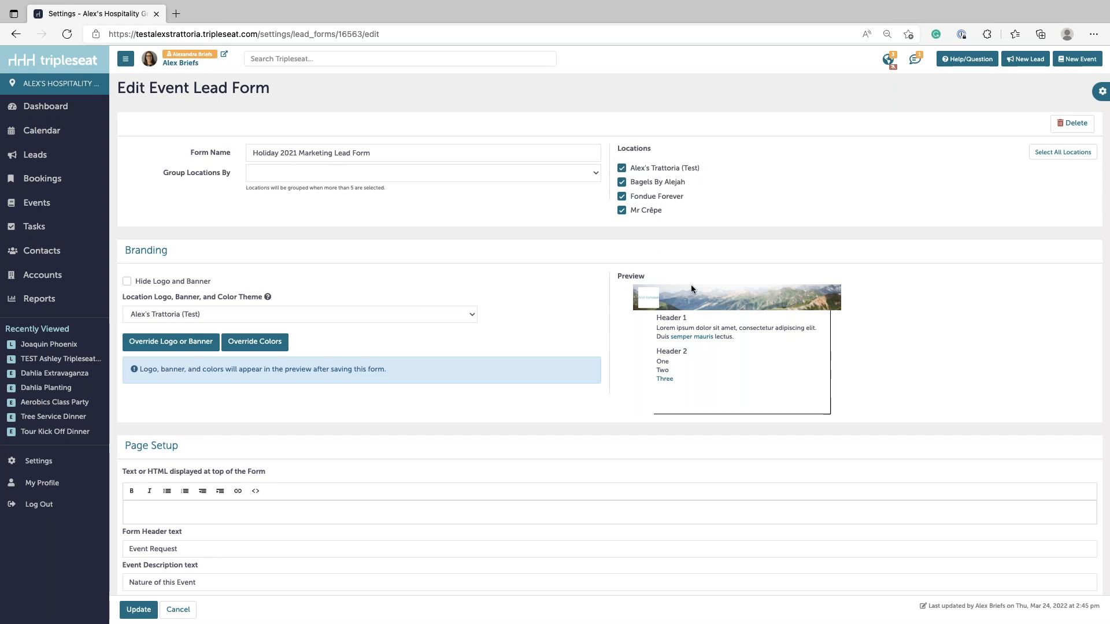
- Untick Bagels By Alejah, Fondue Forever and Mr Crêpe, then reselect all four locations
left_click(621, 182)
left_click(621, 196)
left_click(622, 209)
left_click(1050, 153)
scroll(707, 233, "down", 5)
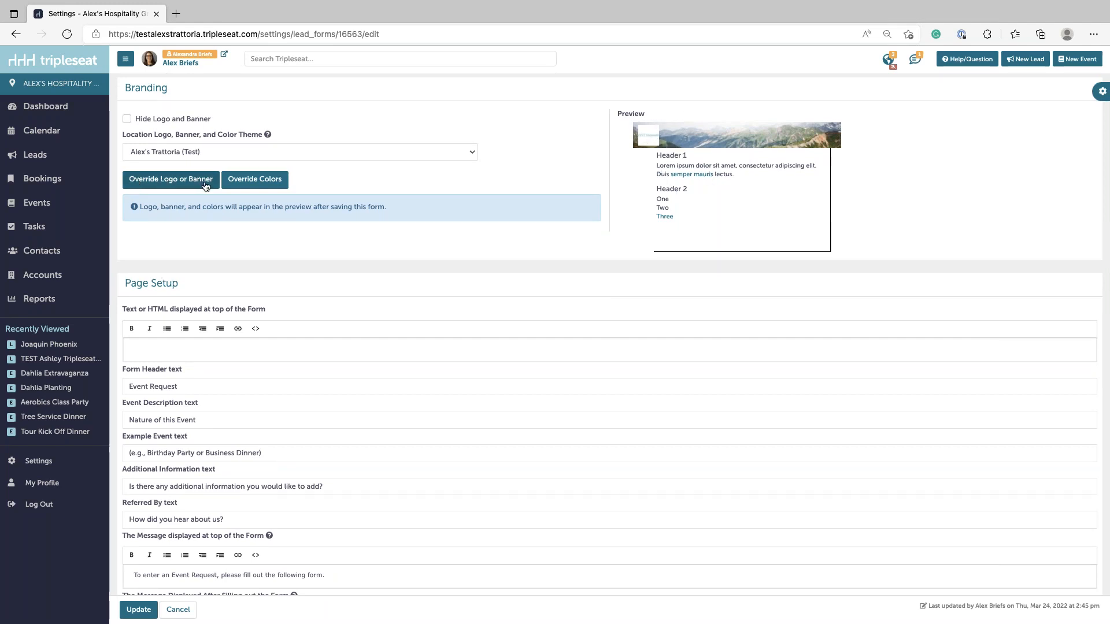
- Turn on Override Logo or Banner to show the logo and banner upload fields
left_click(171, 180)
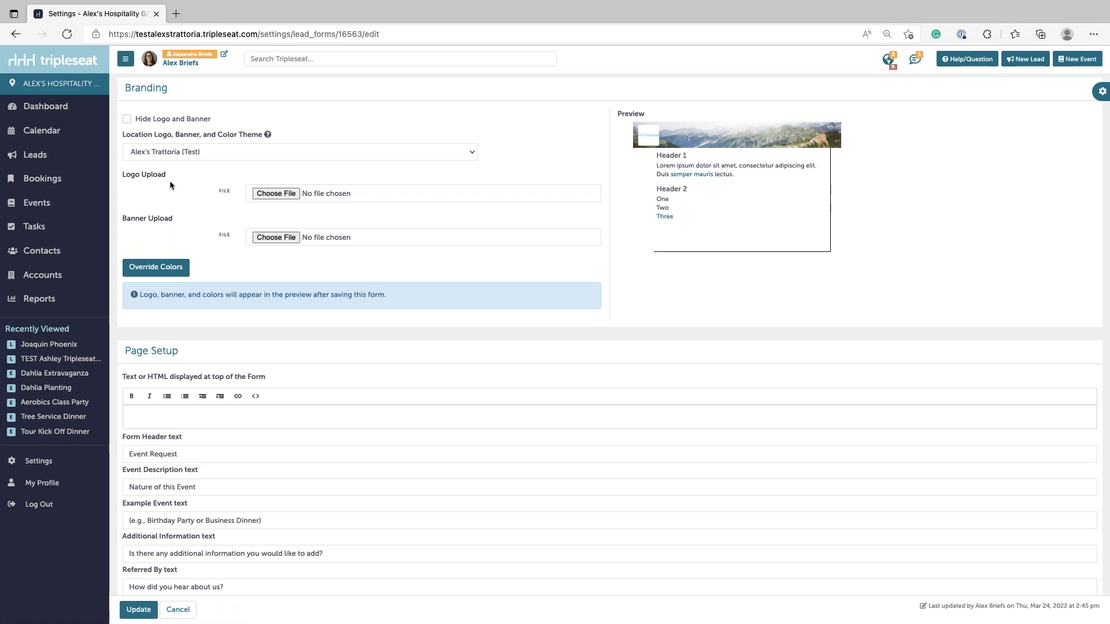
left_click_drag(126, 177, 161, 178)
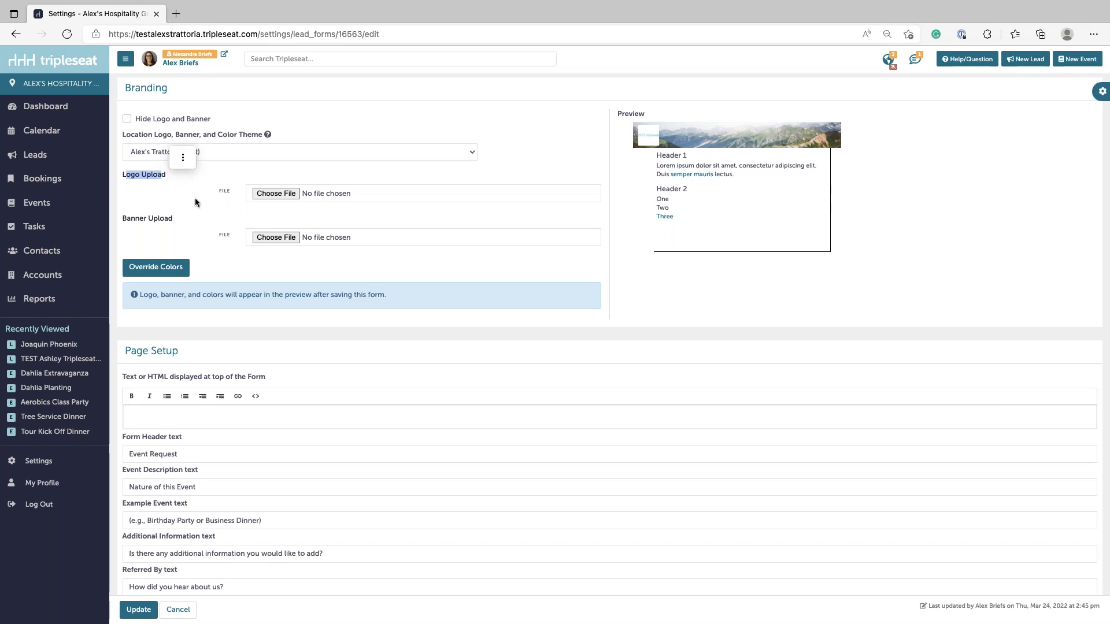
left_click(171, 170)
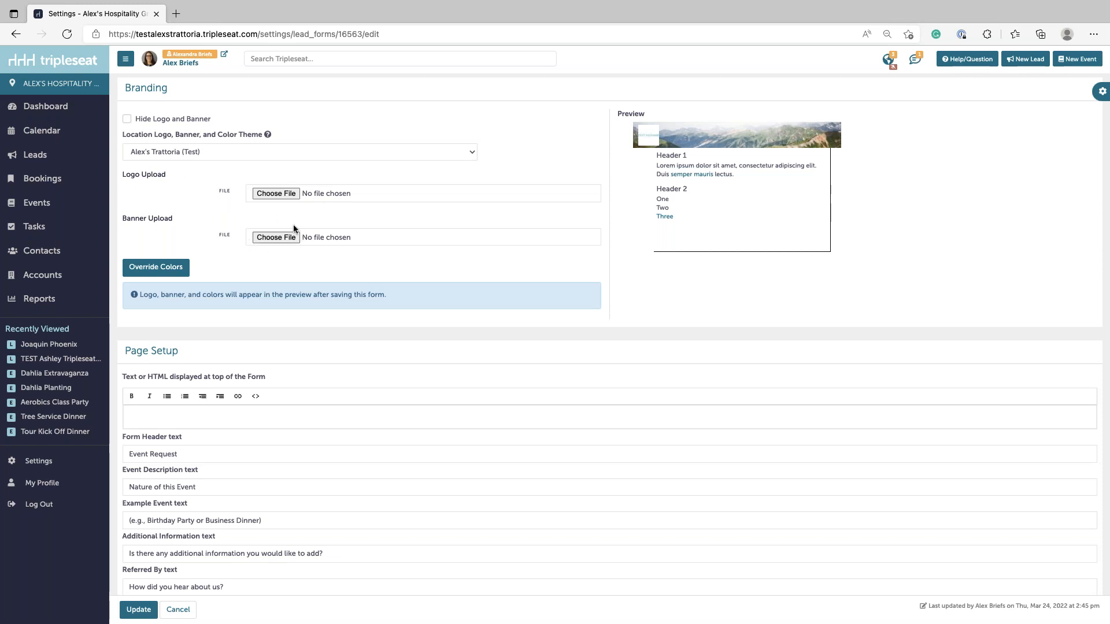
scroll(577, 324, "down", 4)
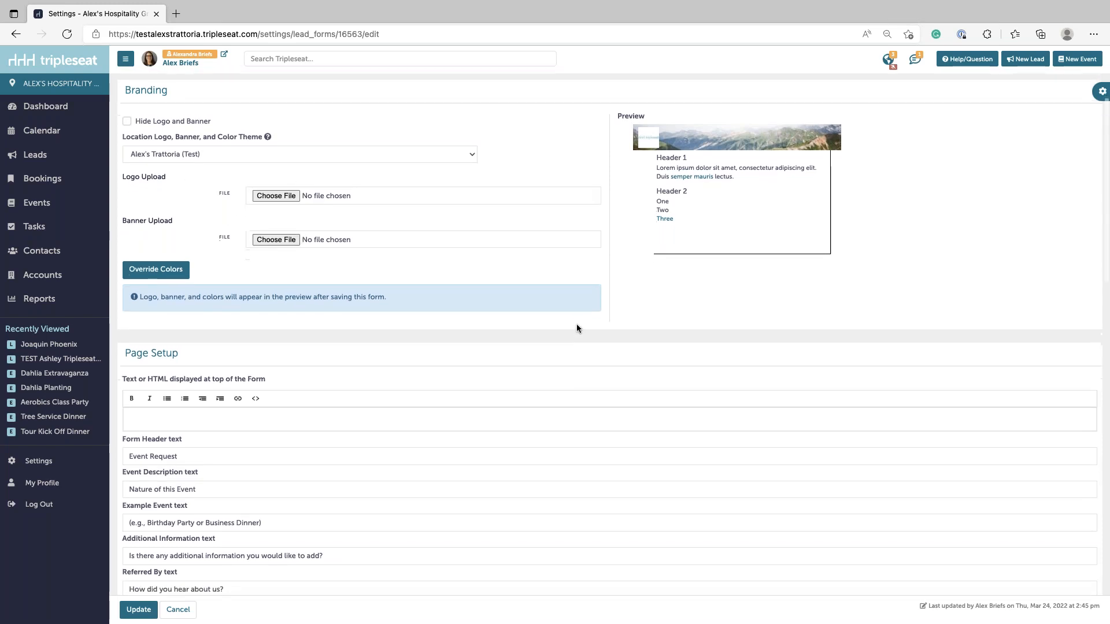
scroll(577, 324, "up", 3)
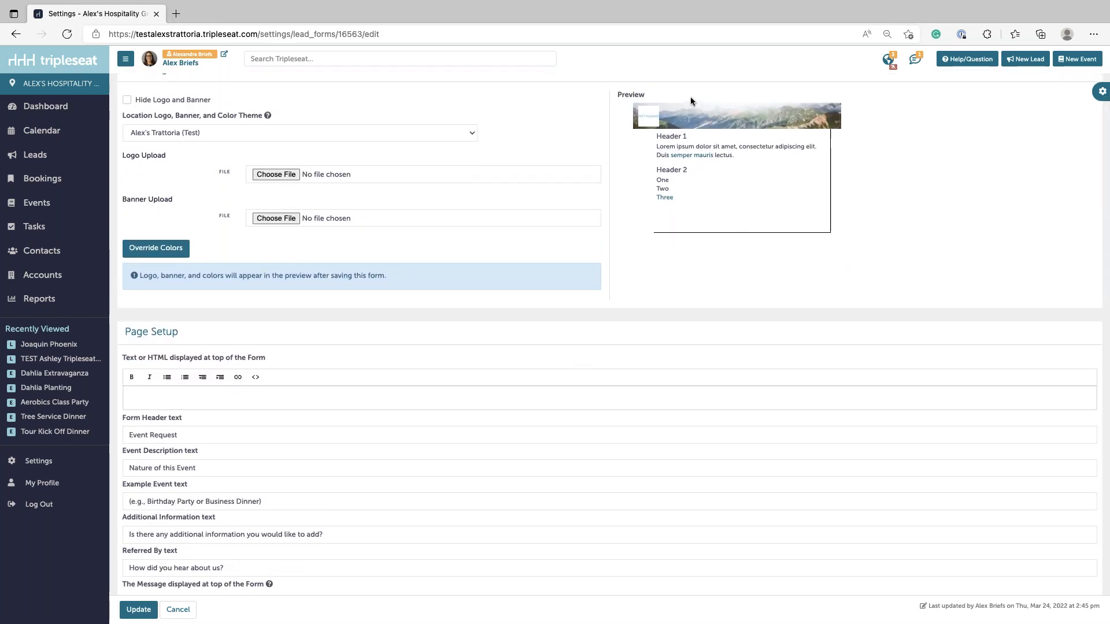
scroll(647, 304, "down", 4)
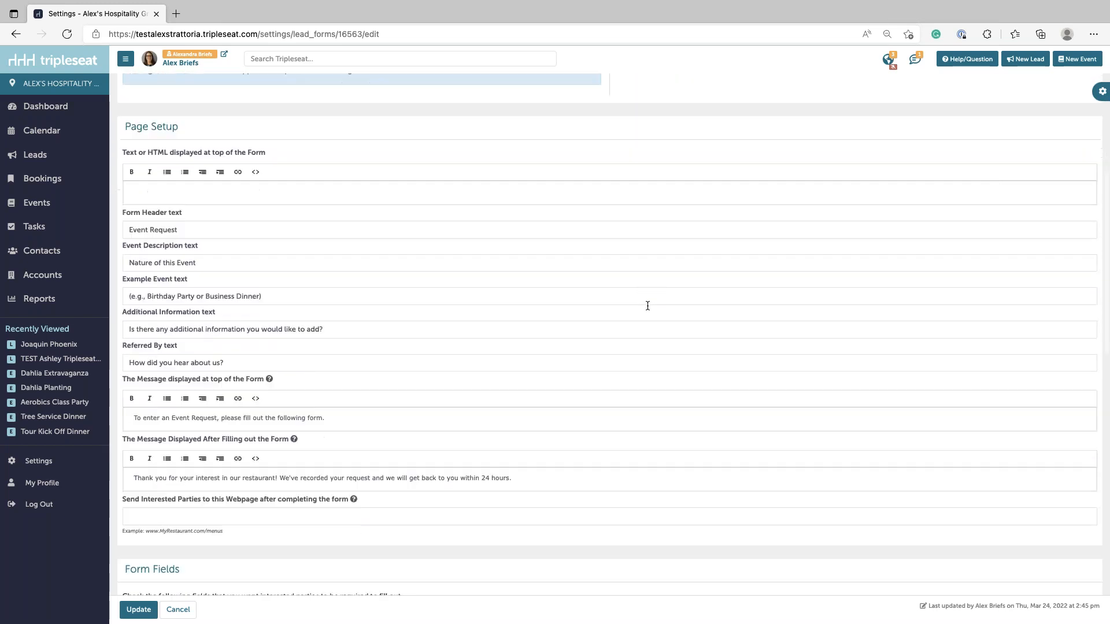
- Replace the Example Event text with 'Corporate Holiday Party, Holiday Family Reunion'
scroll(648, 306, "down", 1)
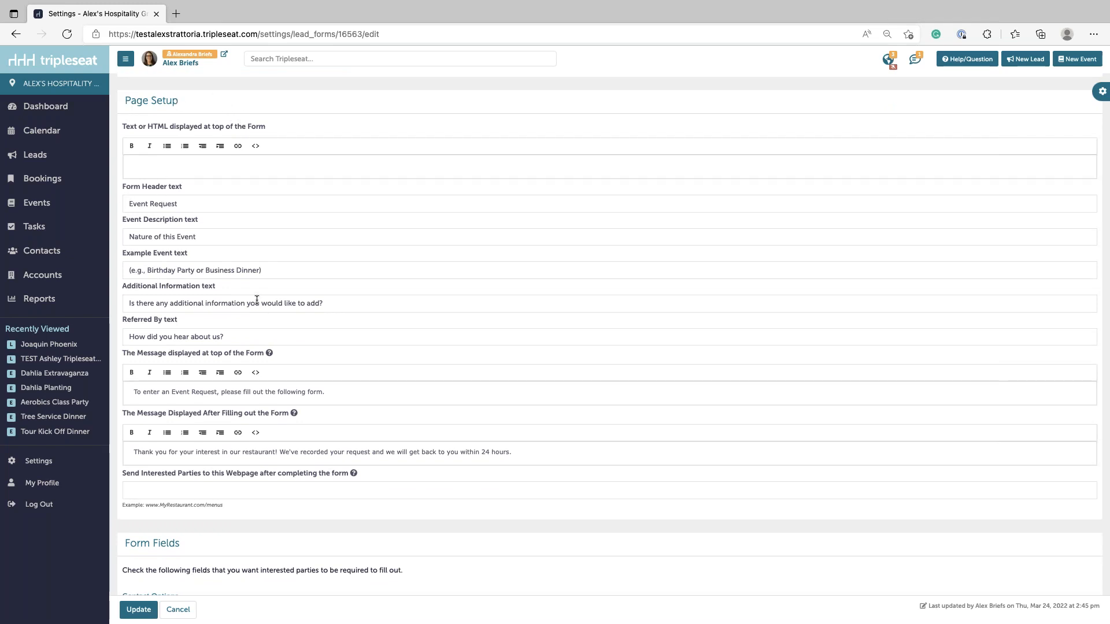
left_click(129, 270)
left_click_drag(152, 270, 258, 270)
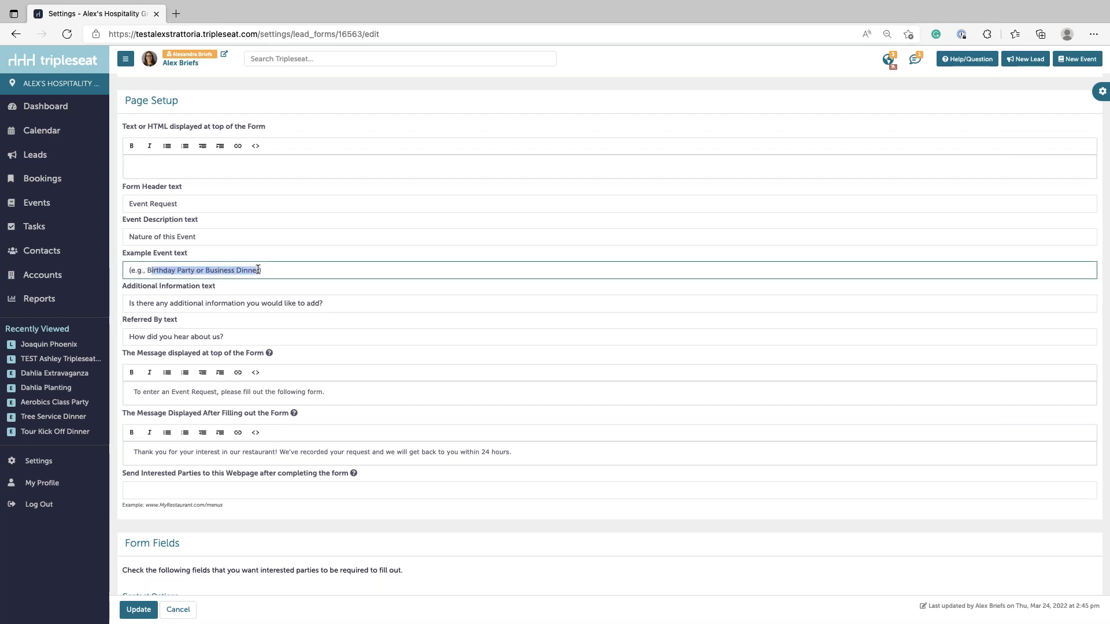
key("BackSpace")
key("BackSpace")
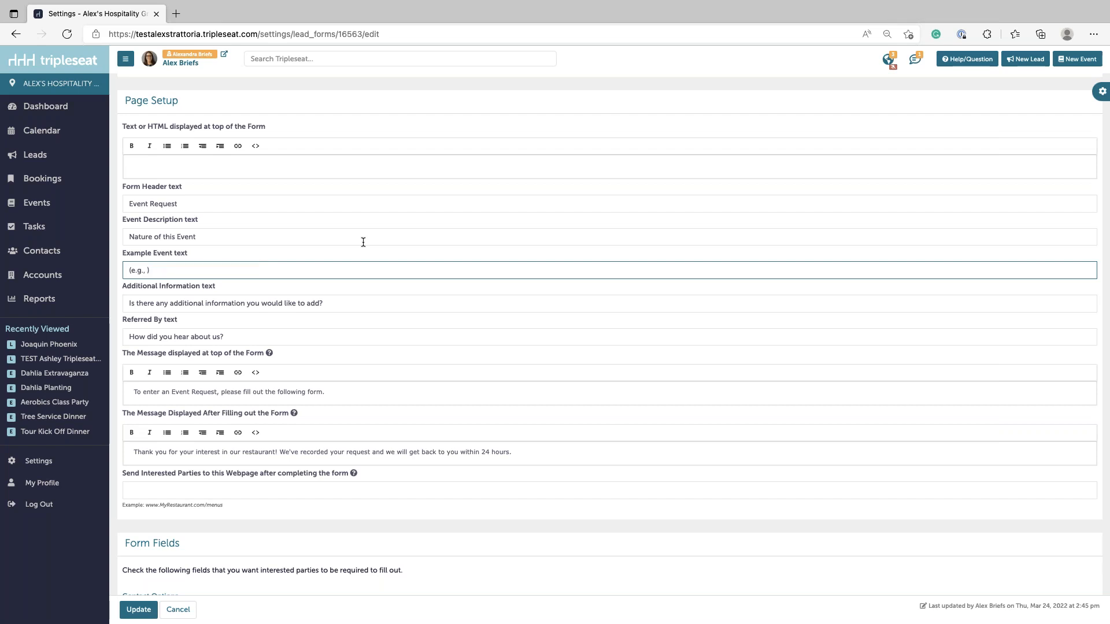
type("Corporate Holiday Party, Family Reunion")
left_click(232, 270)
type("Holiday")
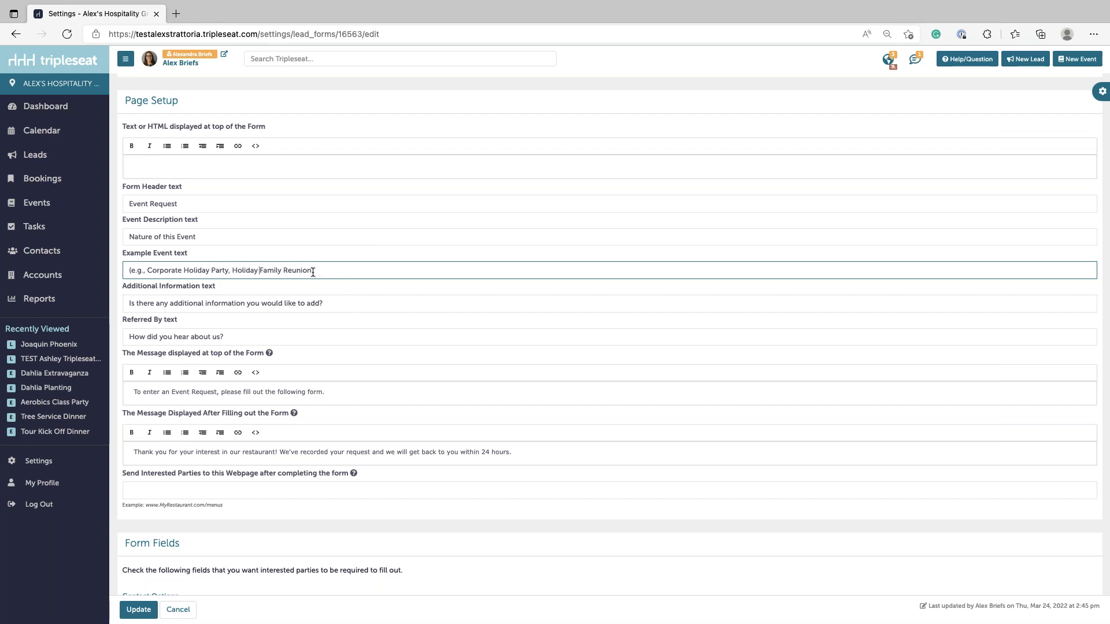
scroll(203, 431, "down", 1)
scroll(199, 429, "down", 5)
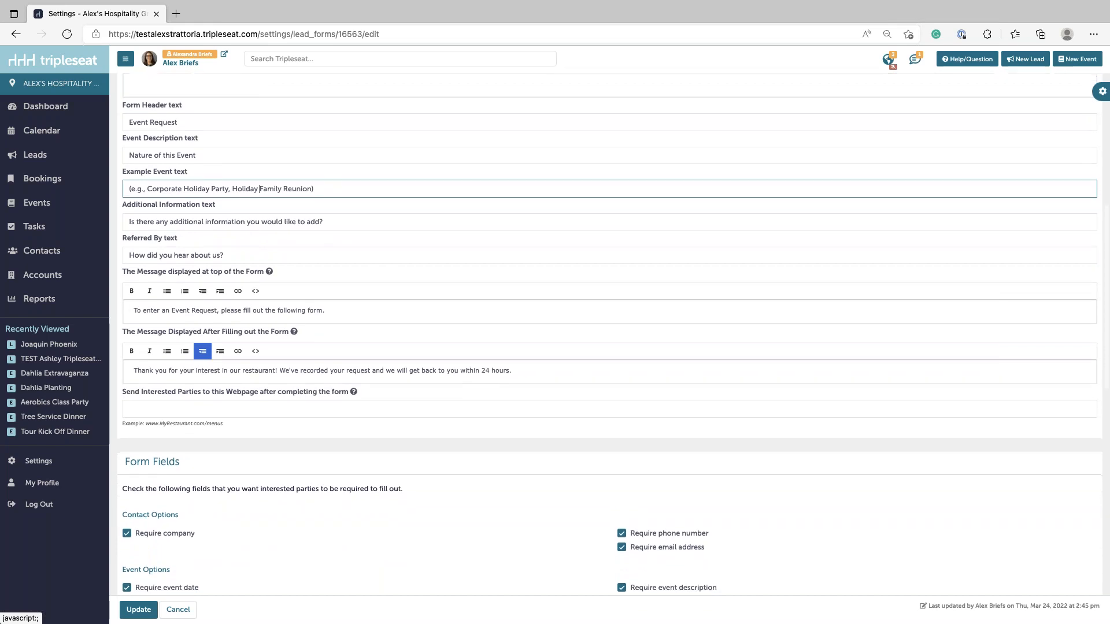
scroll(198, 434, "down", 3)
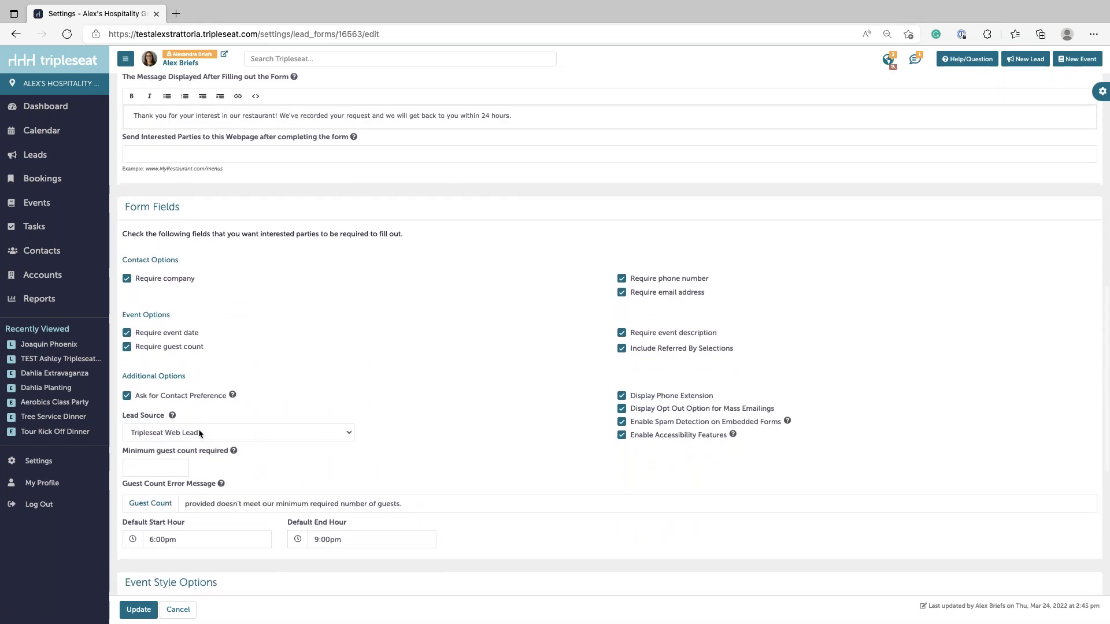
scroll(199, 429, "down", 1)
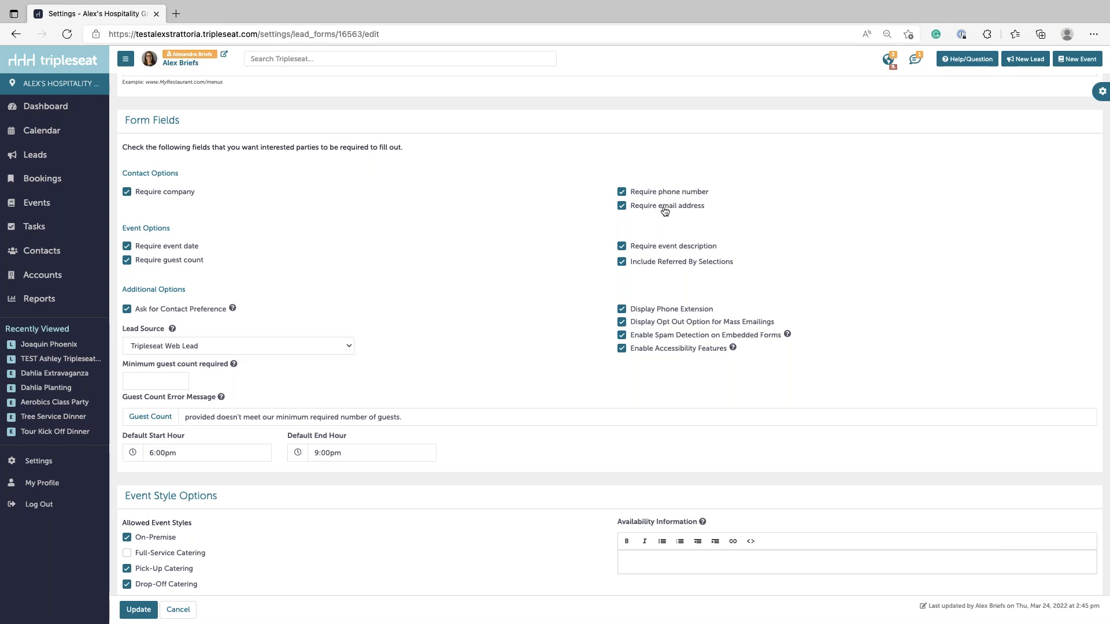
left_click(625, 195)
left_click(649, 265)
scroll(725, 262, "down", 1)
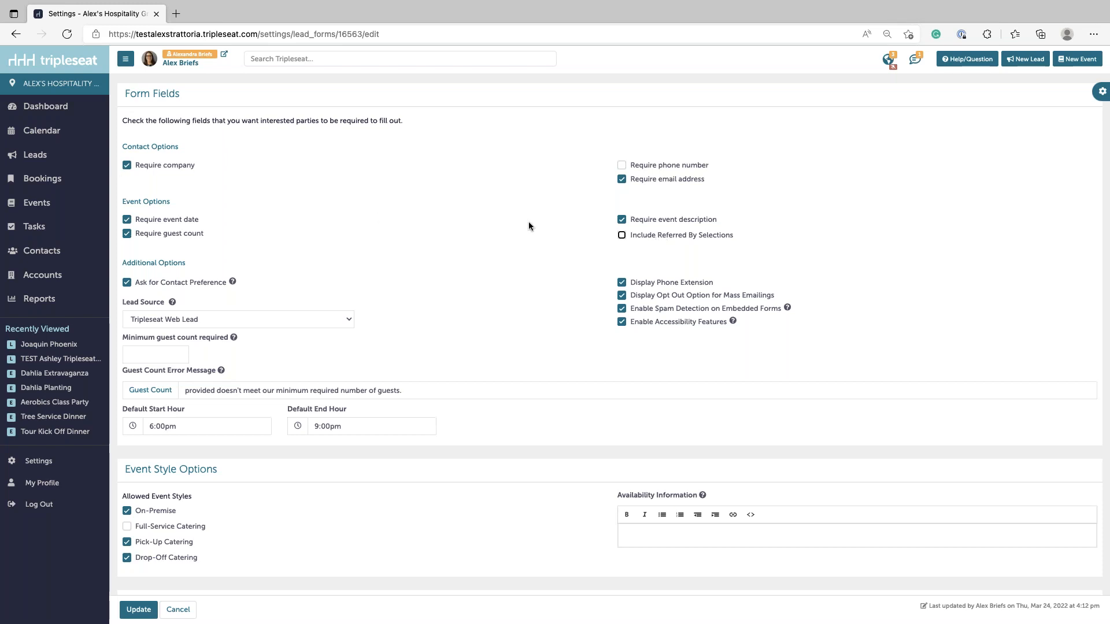
scroll(675, 243, "down", 2)
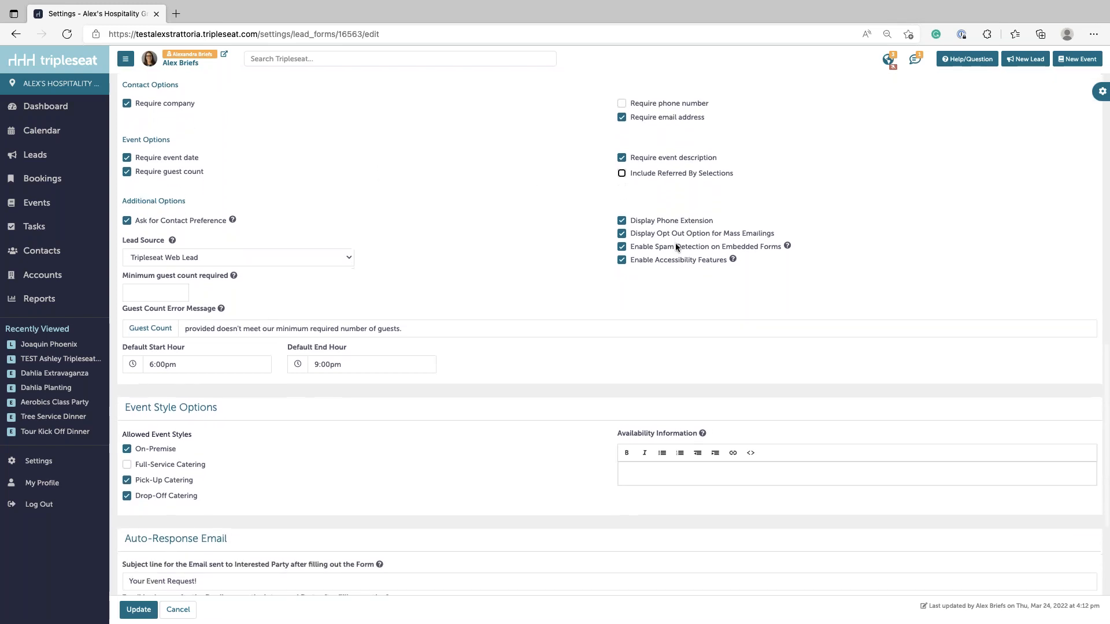
left_click(624, 237)
left_click(623, 237)
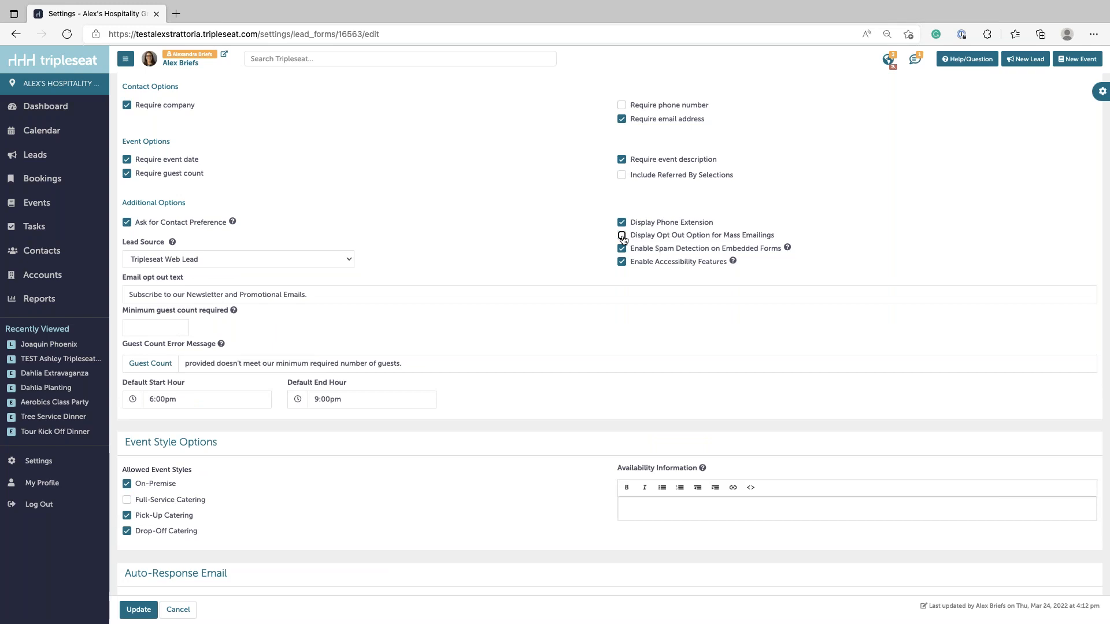
left_click(622, 236)
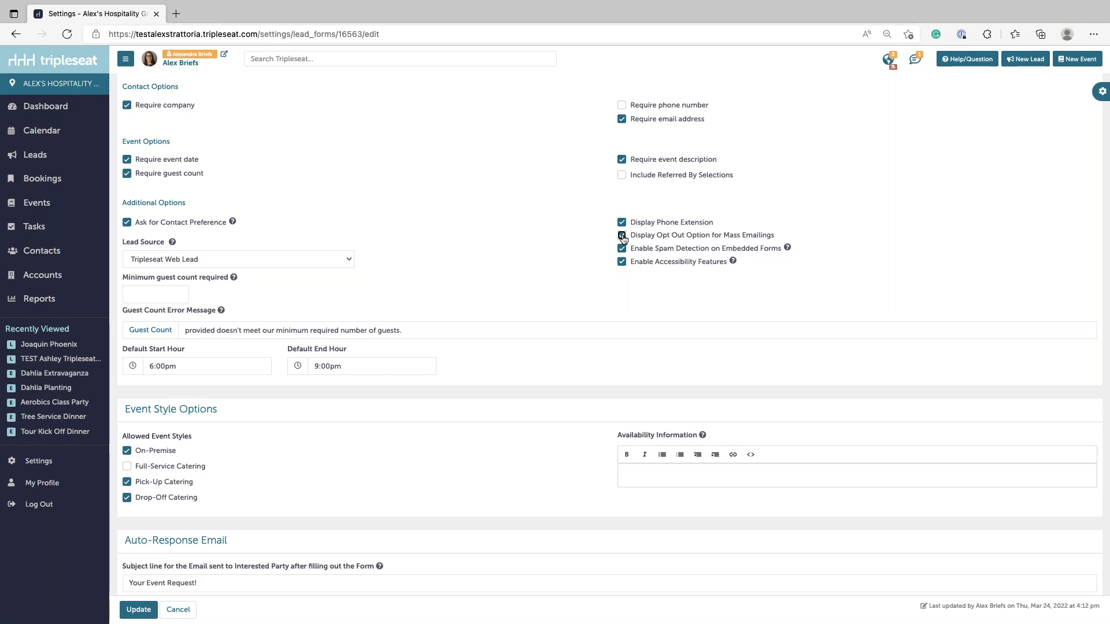
left_click(622, 236)
left_click(622, 236)
left_click(622, 236)
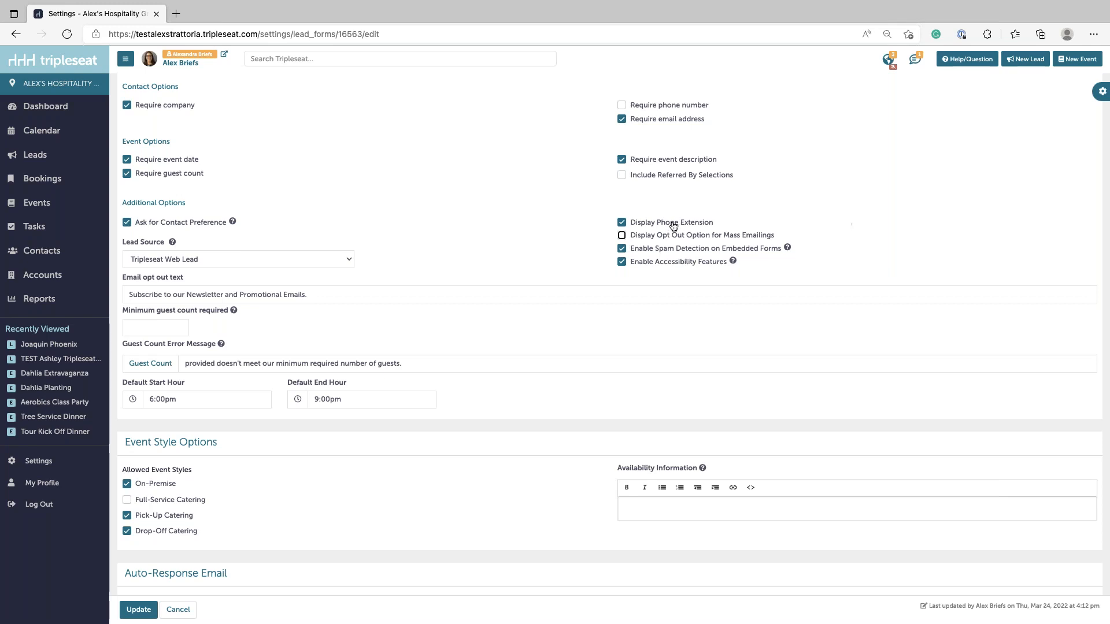
left_click(643, 237)
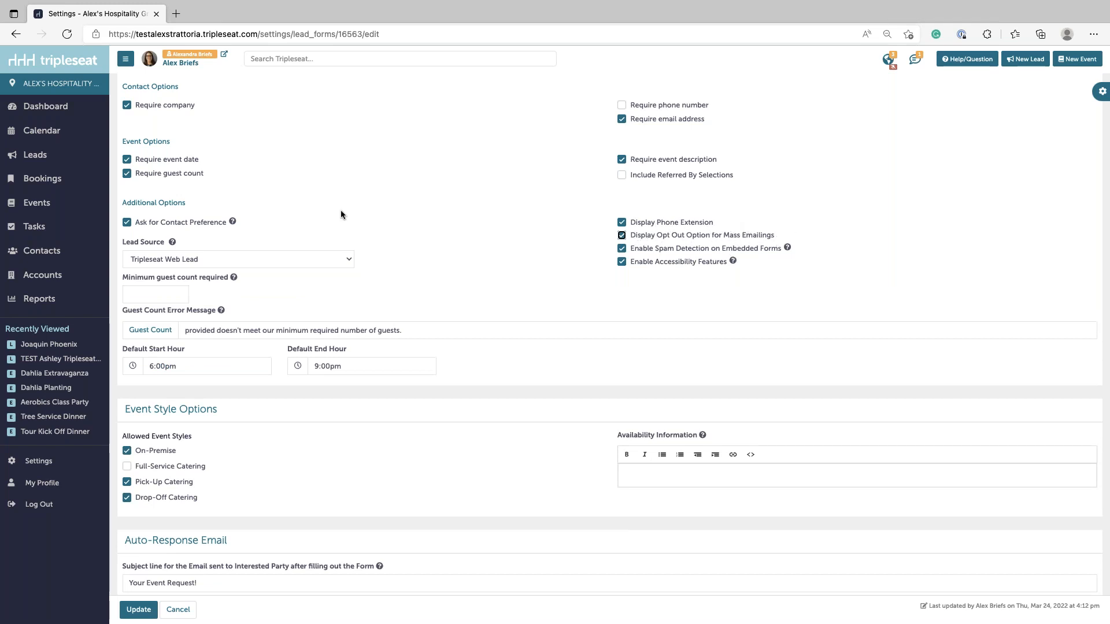
- Choose 2022 Holiday Campaign as the lead source and enter 20 as the minimum guest count
left_click(147, 258)
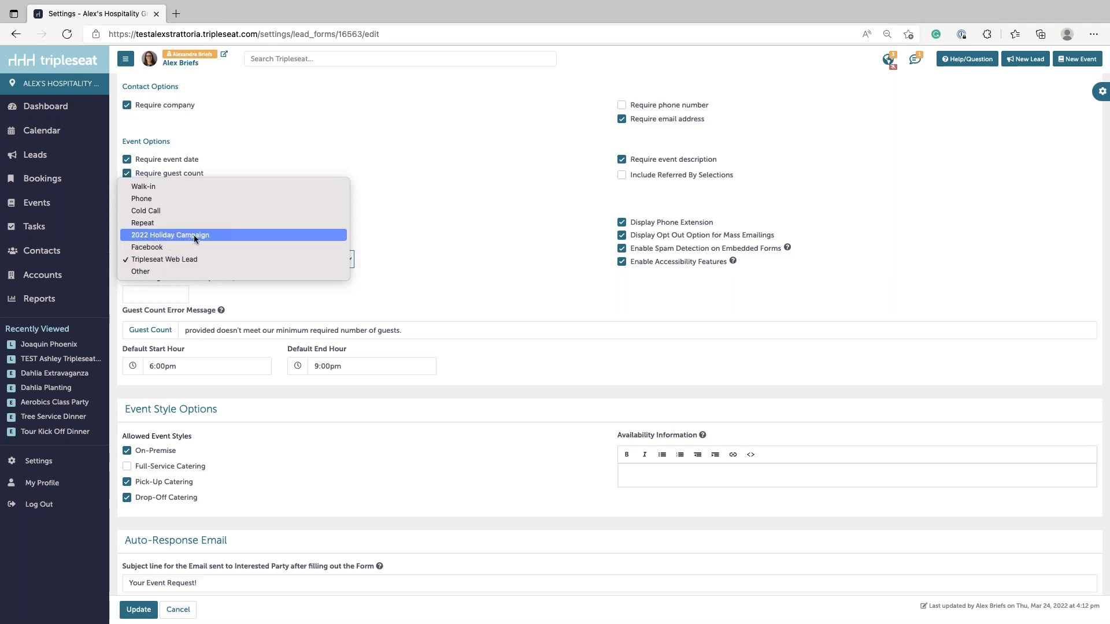
left_click(212, 240)
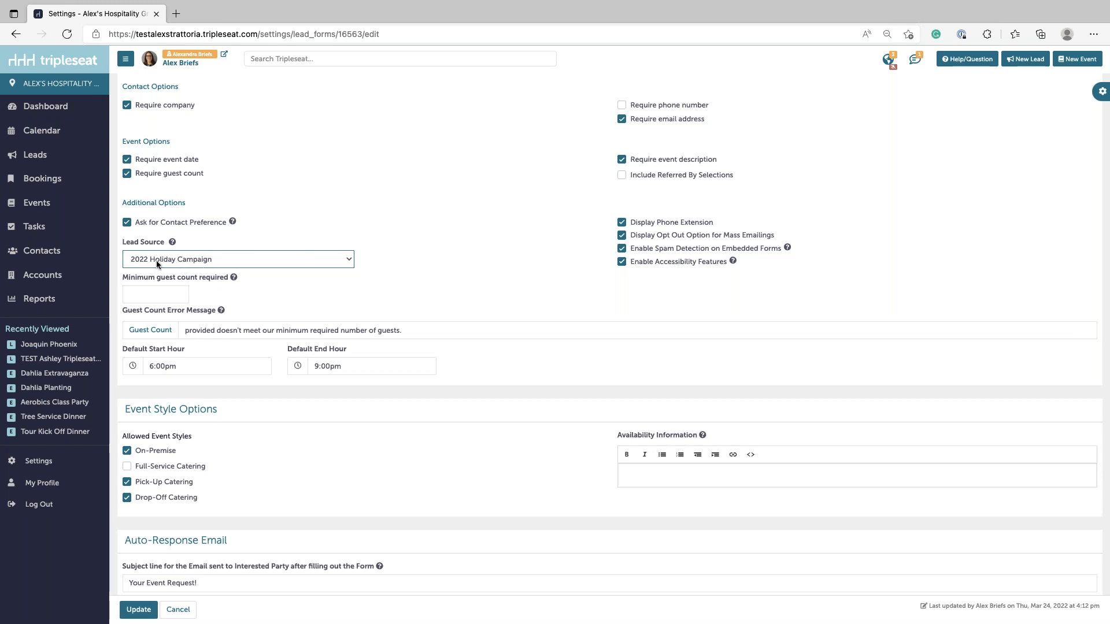
left_click(165, 298)
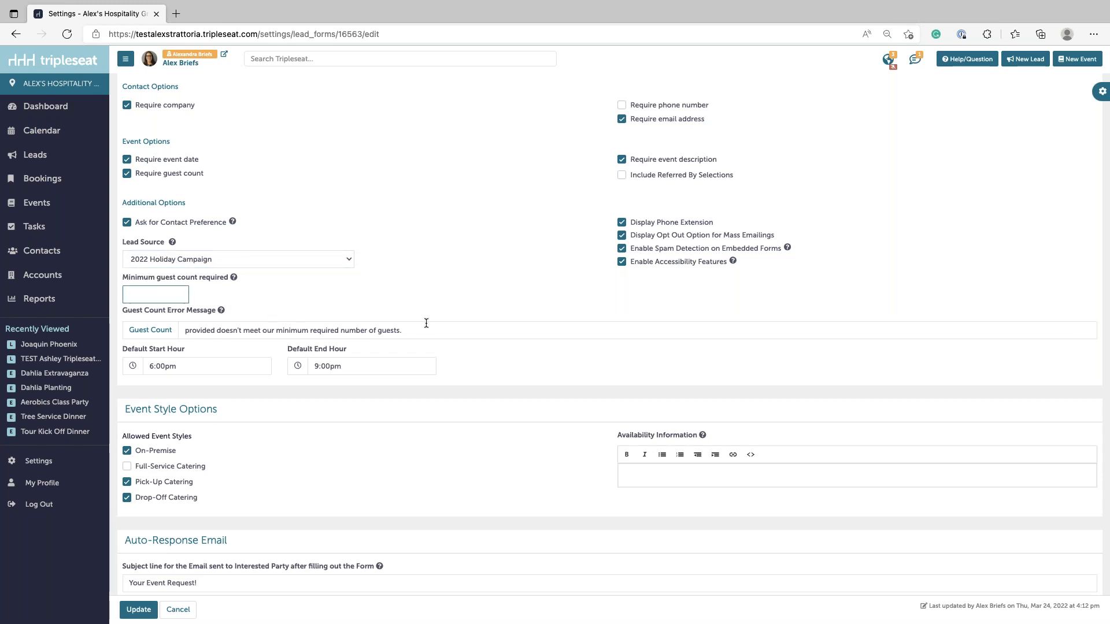
type("20")
left_click(133, 294)
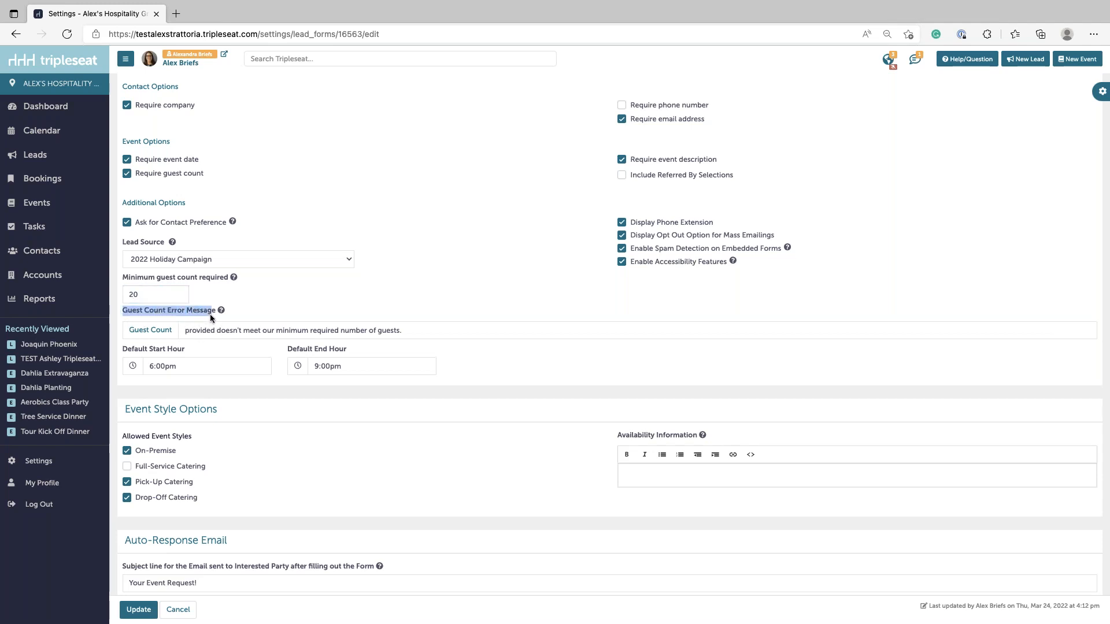
left_click_drag(185, 330, 313, 345)
left_click(226, 330)
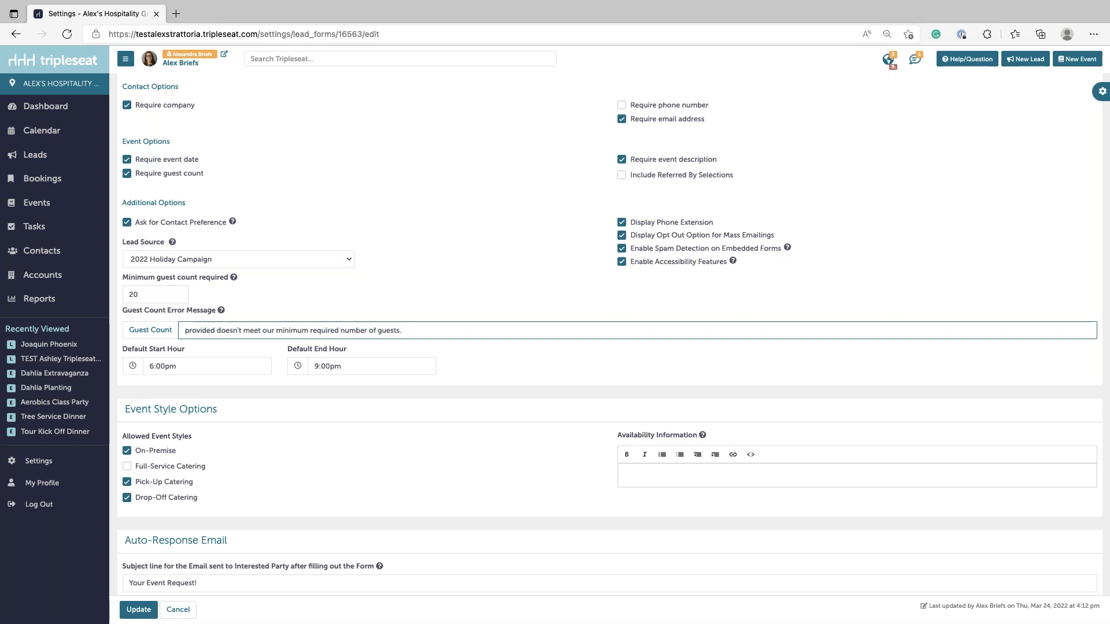
left_click(165, 348)
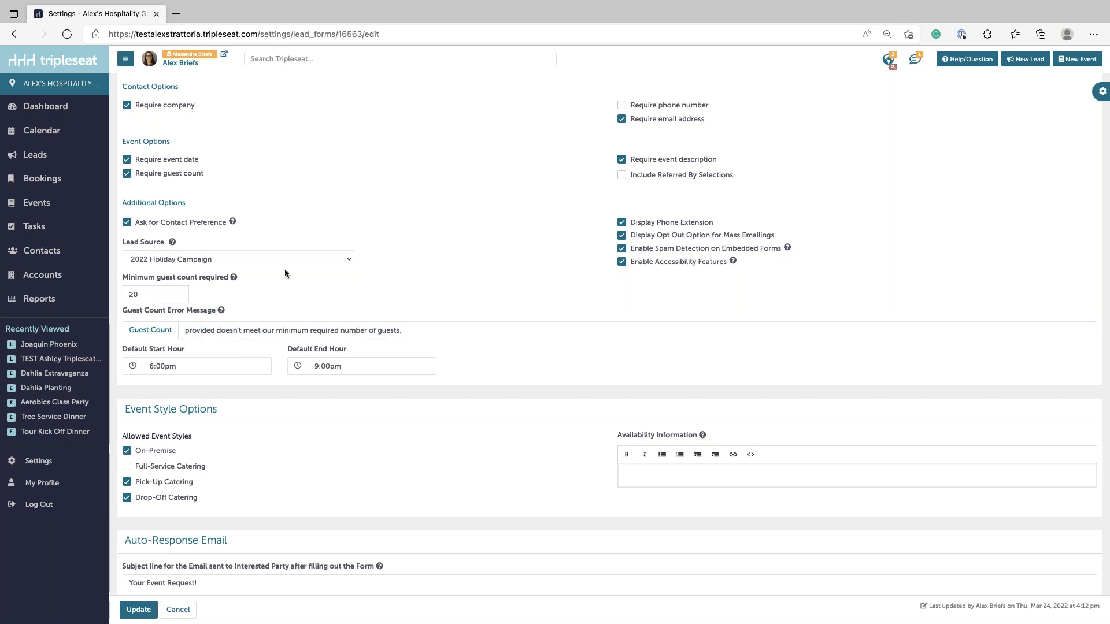
- Set the Default Start Hour to 5:00PM and the Default End Hour to 9:00PM
scroll(244, 179, "up", 2)
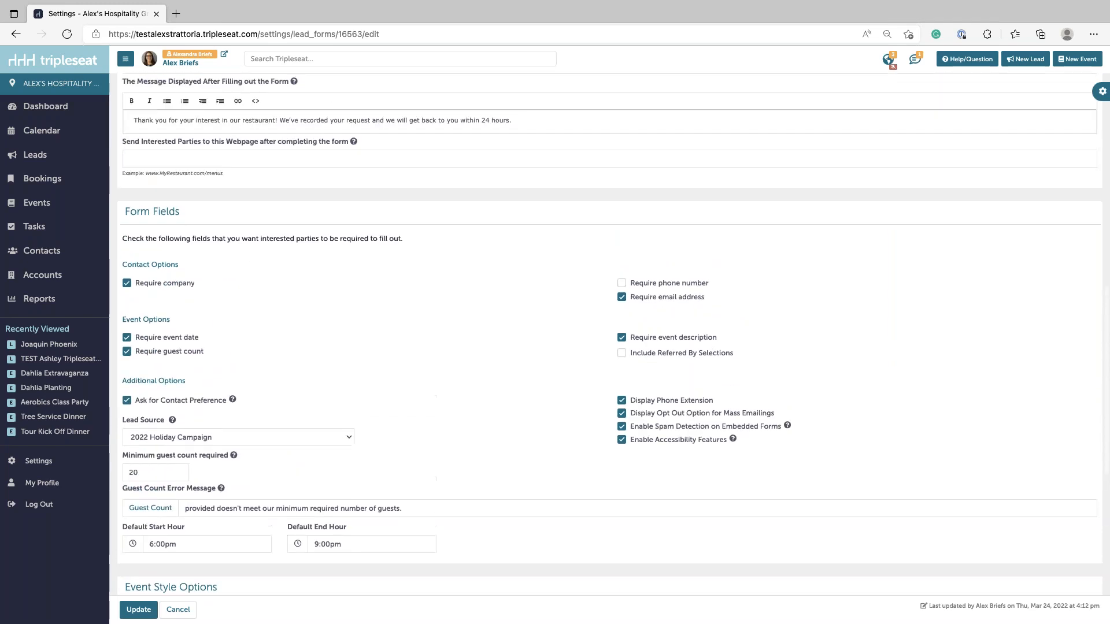
scroll(234, 172, "down", 2)
scroll(234, 172, "up", 3)
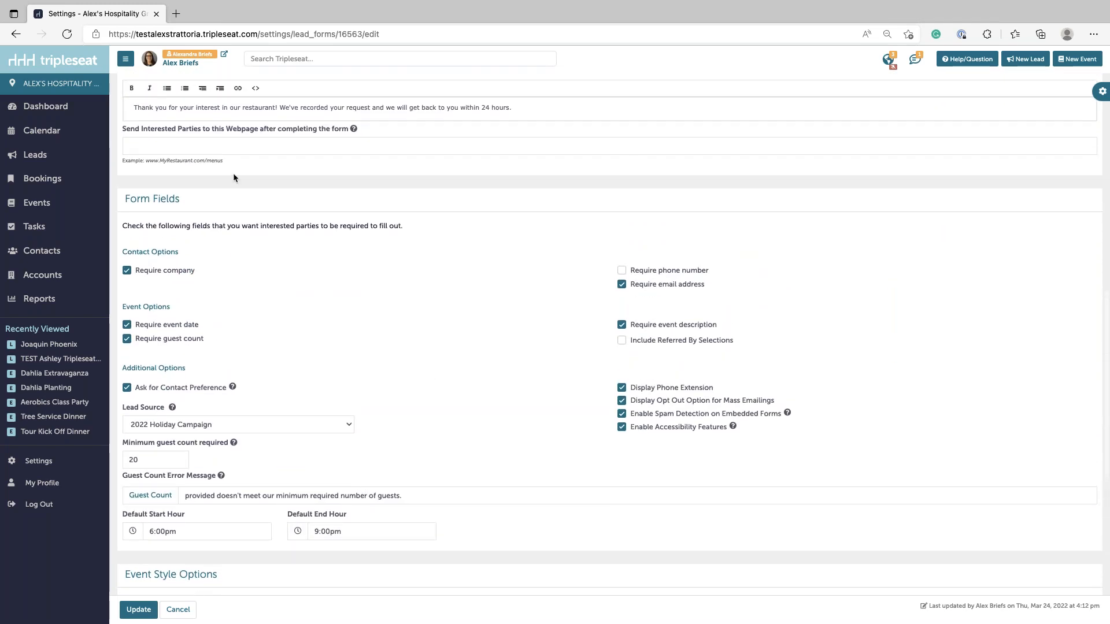
left_click(230, 529)
scroll(173, 584, "down", 5)
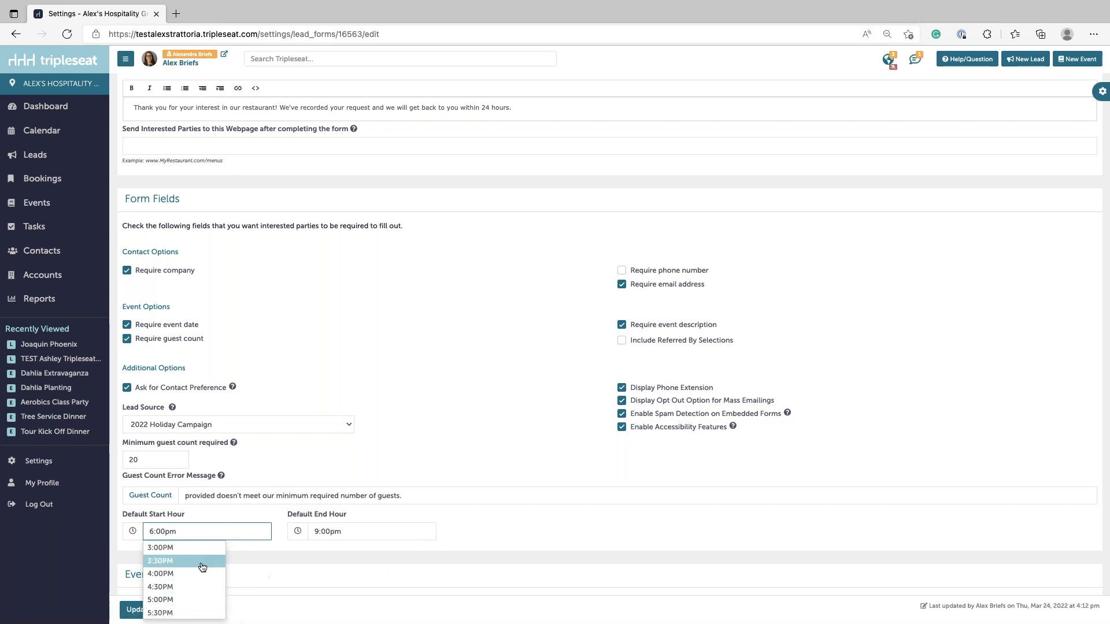
left_click(187, 598)
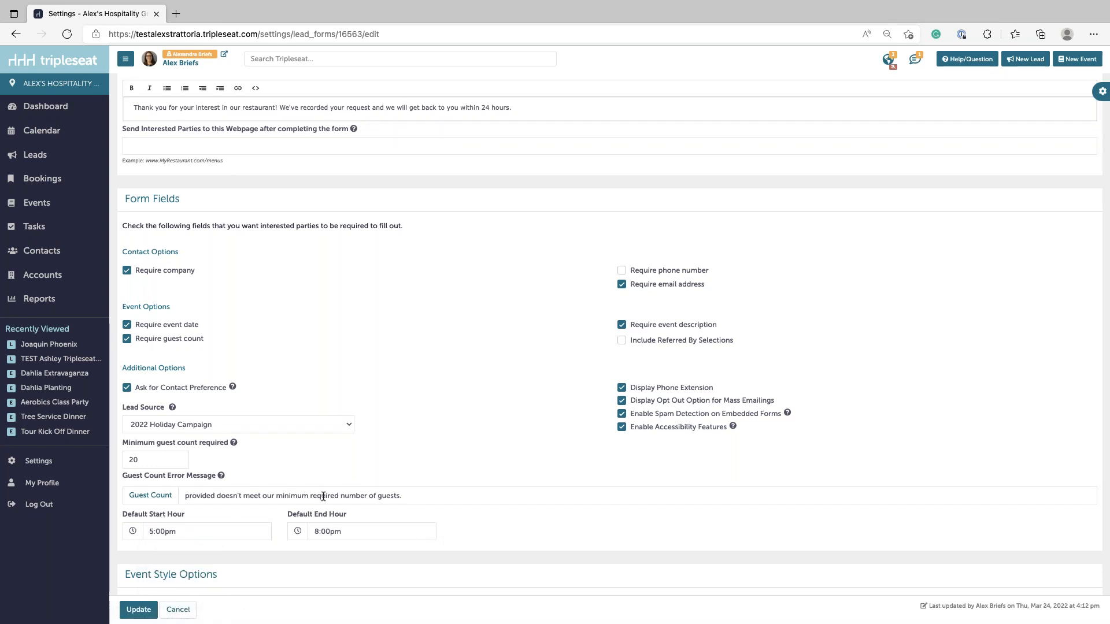
left_click(344, 531)
scroll(347, 578, "down", 1)
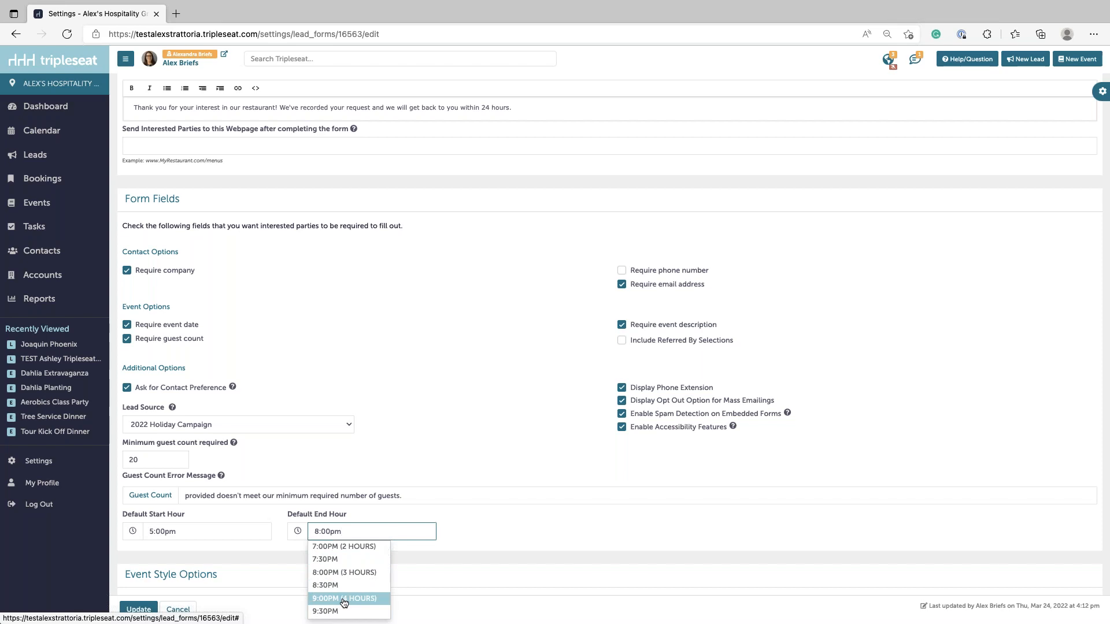
left_click(342, 603)
scroll(346, 571, "down", 2)
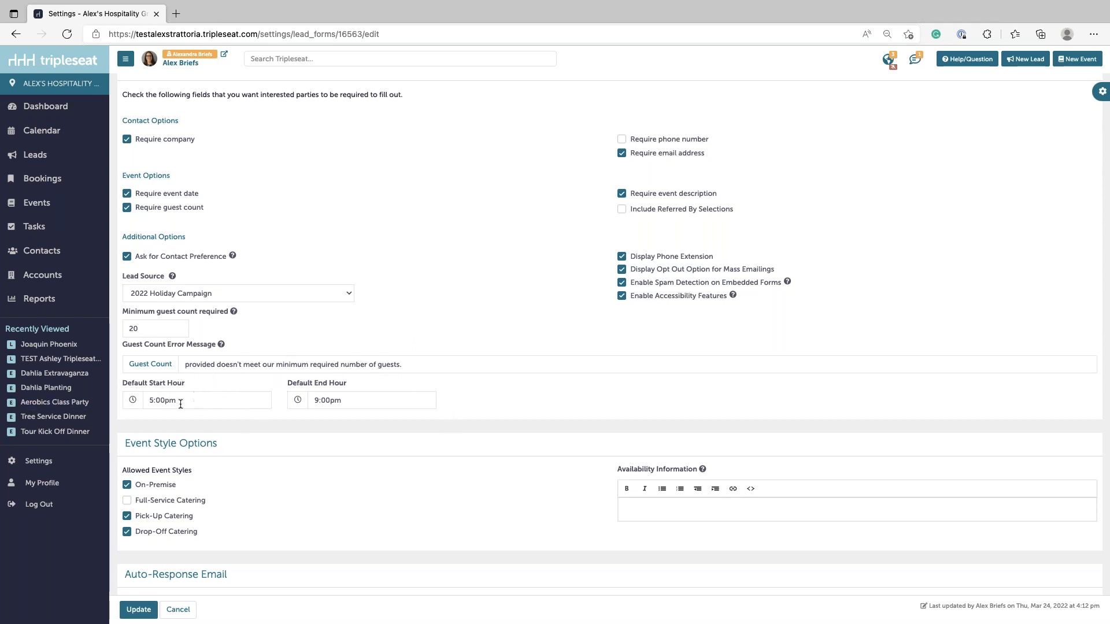
scroll(319, 414, "down", 1)
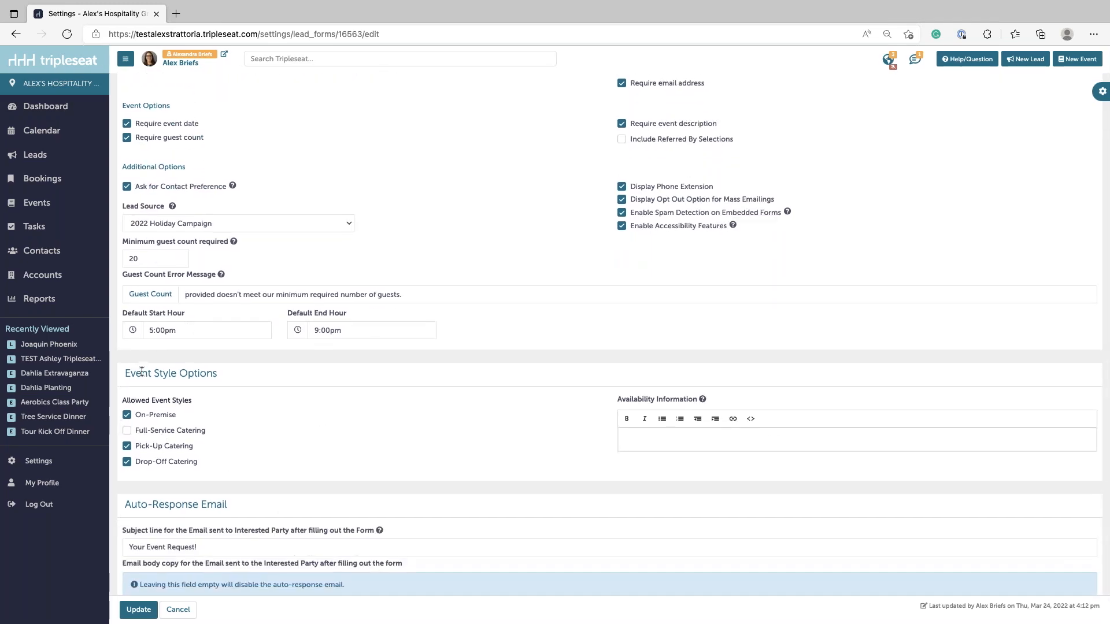
- Under Event Style Options, check Full-Service Catering and uncheck Pick-Up and Drop-Off Catering
left_click_drag(131, 374, 234, 374)
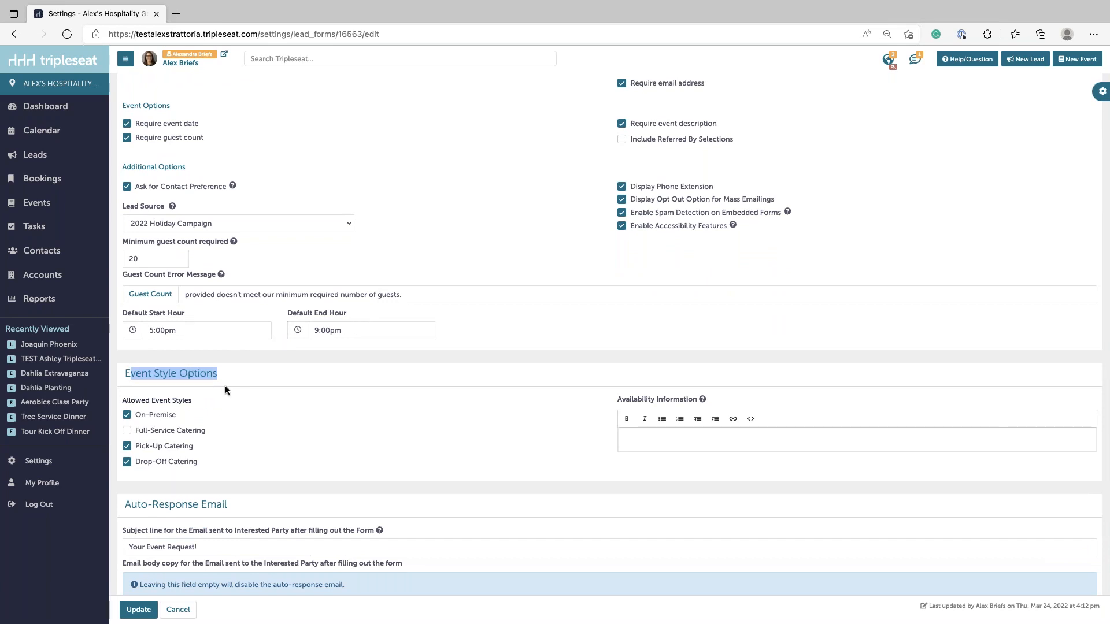
left_click(129, 431)
left_click(131, 447)
left_click(129, 462)
left_click(403, 365)
- Point out the Auto-Response Email section and place the caret in its email body
scroll(169, 412, "down", 5)
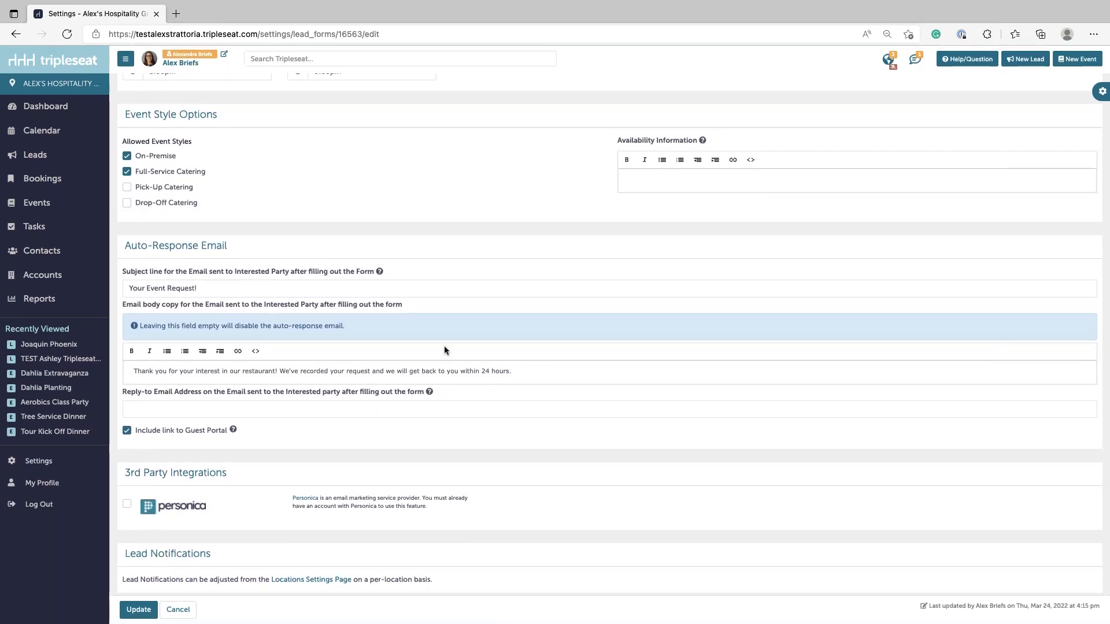
scroll(445, 348, "down", 1)
left_click_drag(131, 244, 194, 253)
left_click(254, 244)
left_click(517, 369)
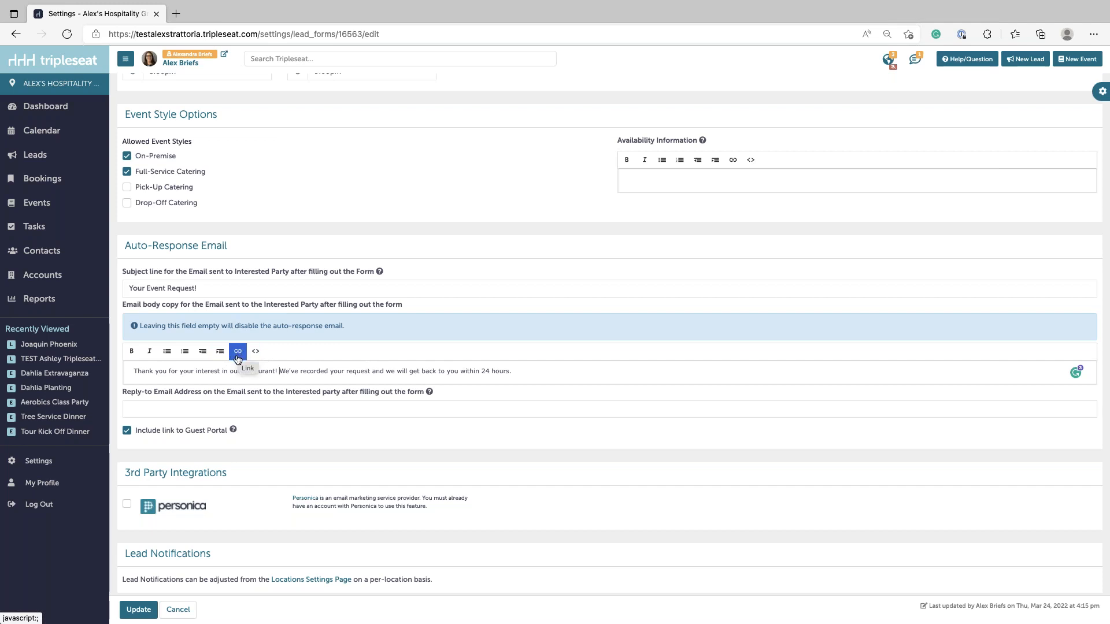
- Review the auto-response email body sentence, highlighting parts of it
left_click(548, 374)
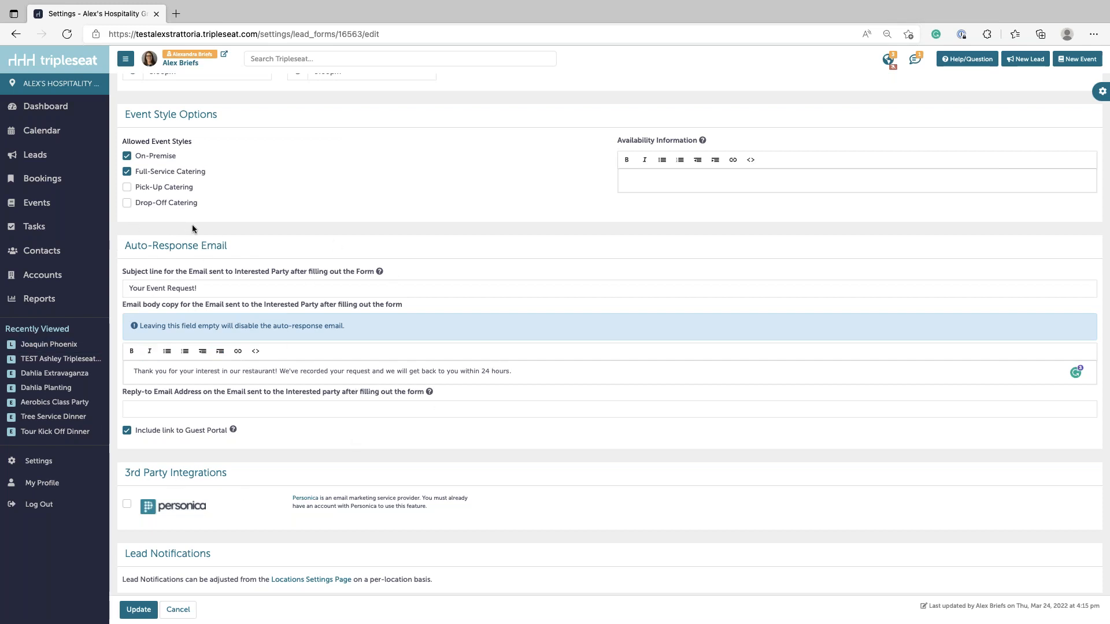
triple_click(133, 373)
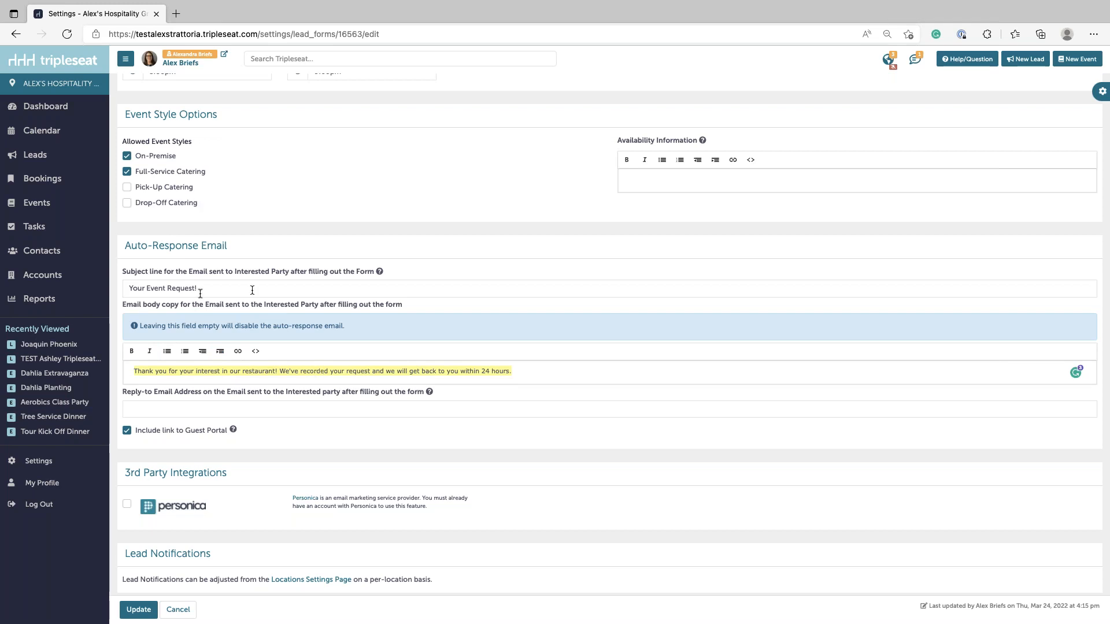
left_click(235, 372)
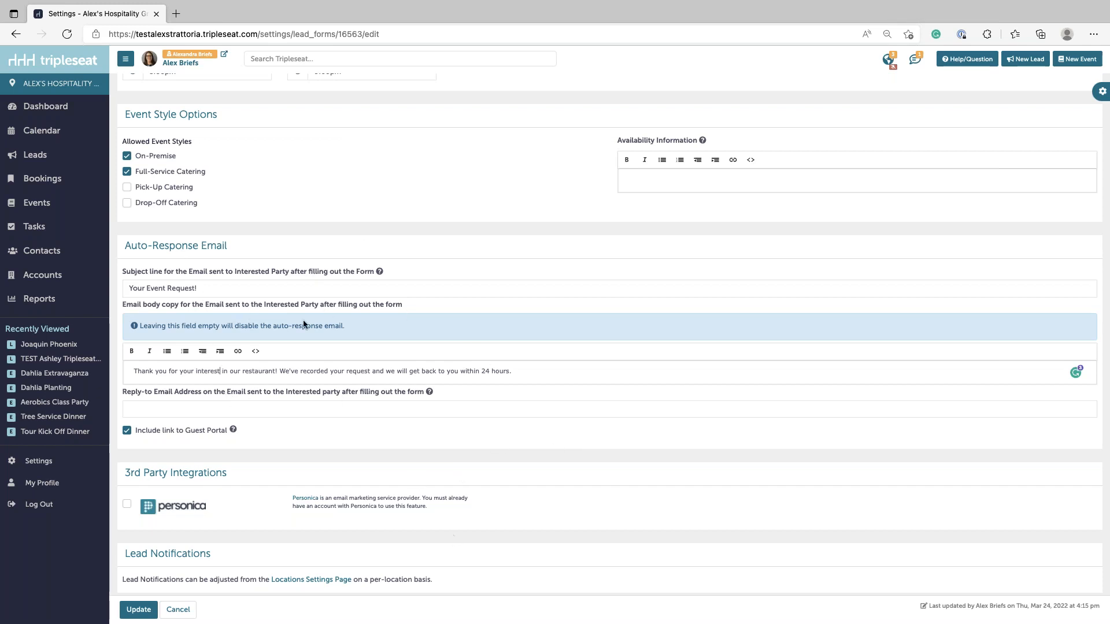
left_click_drag(189, 371, 433, 371)
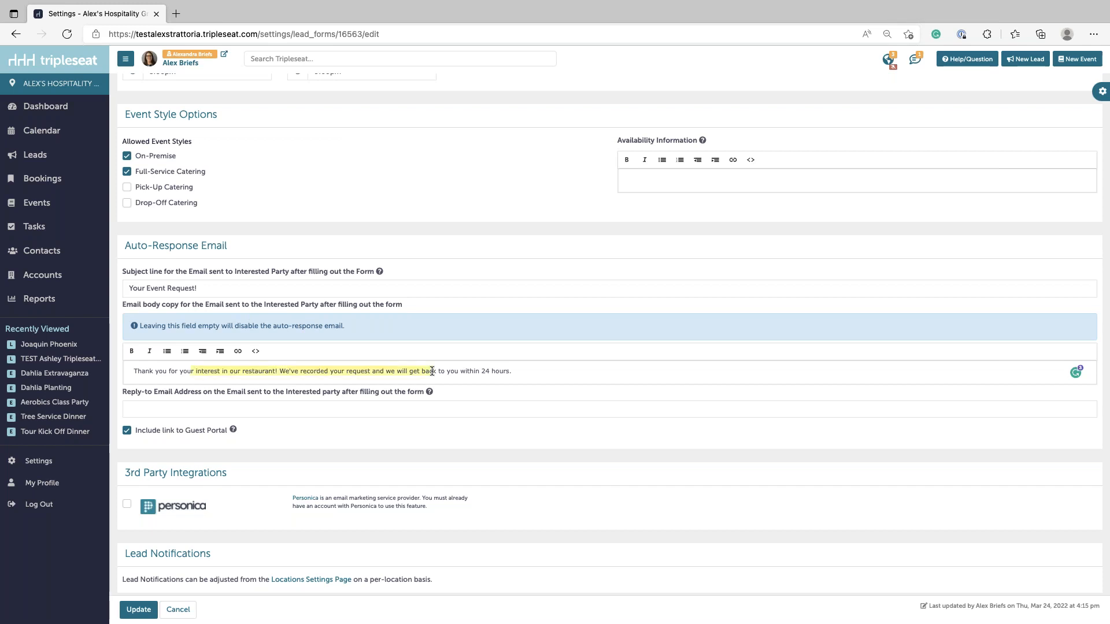
left_click(176, 370)
- Save the Holiday 2021 Marketing lead form with Update
scroll(297, 456, "down", 1)
scroll(410, 384, "up", 1)
scroll(410, 384, "down", 1)
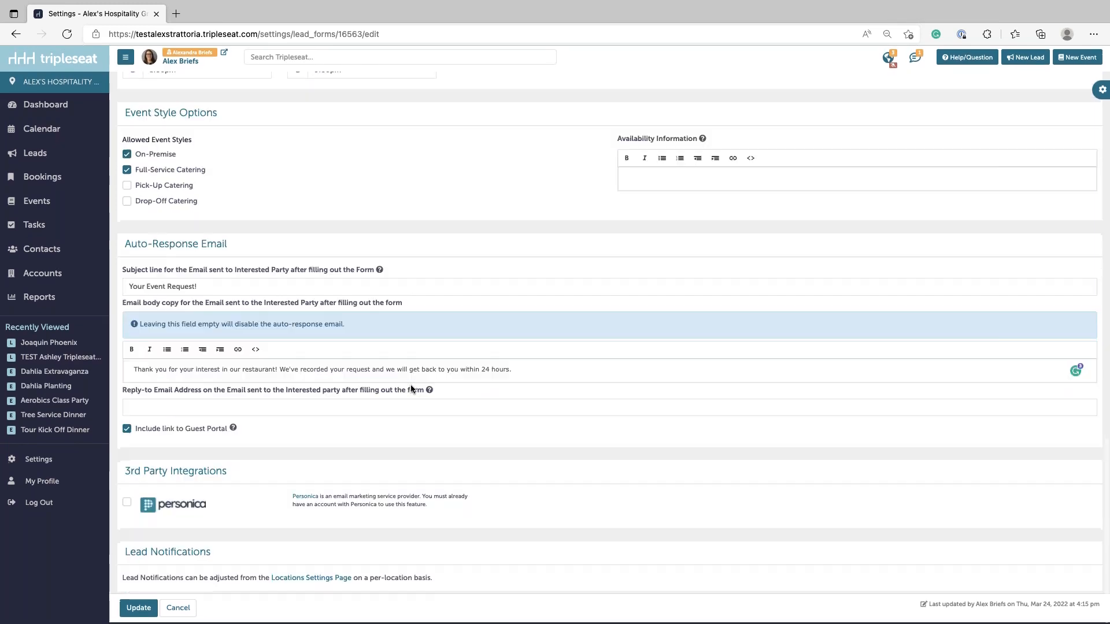
left_click(145, 611)
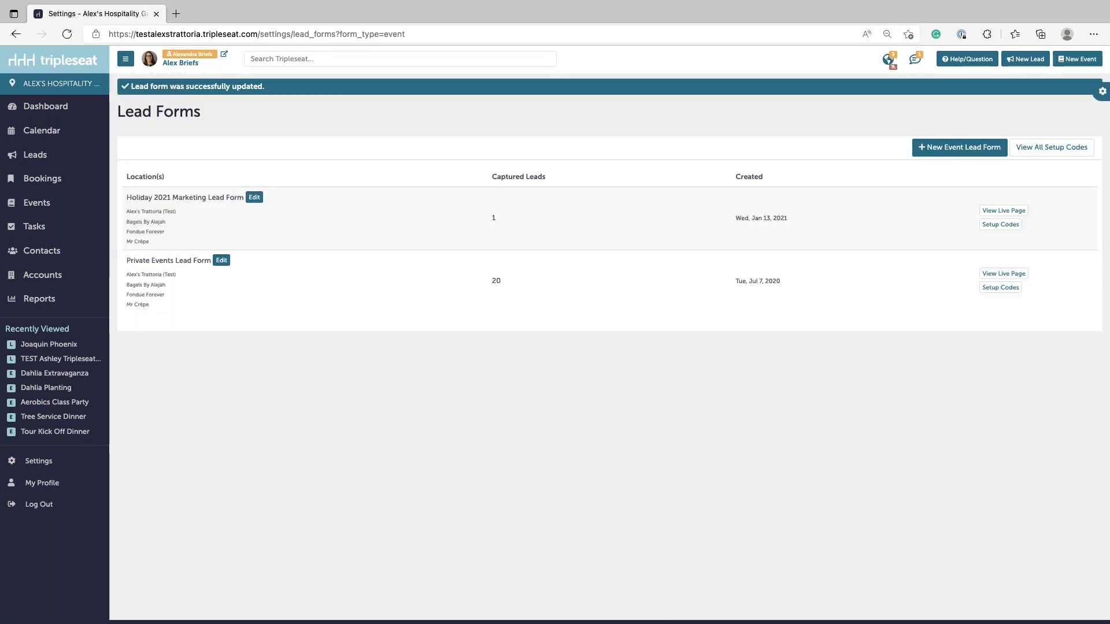